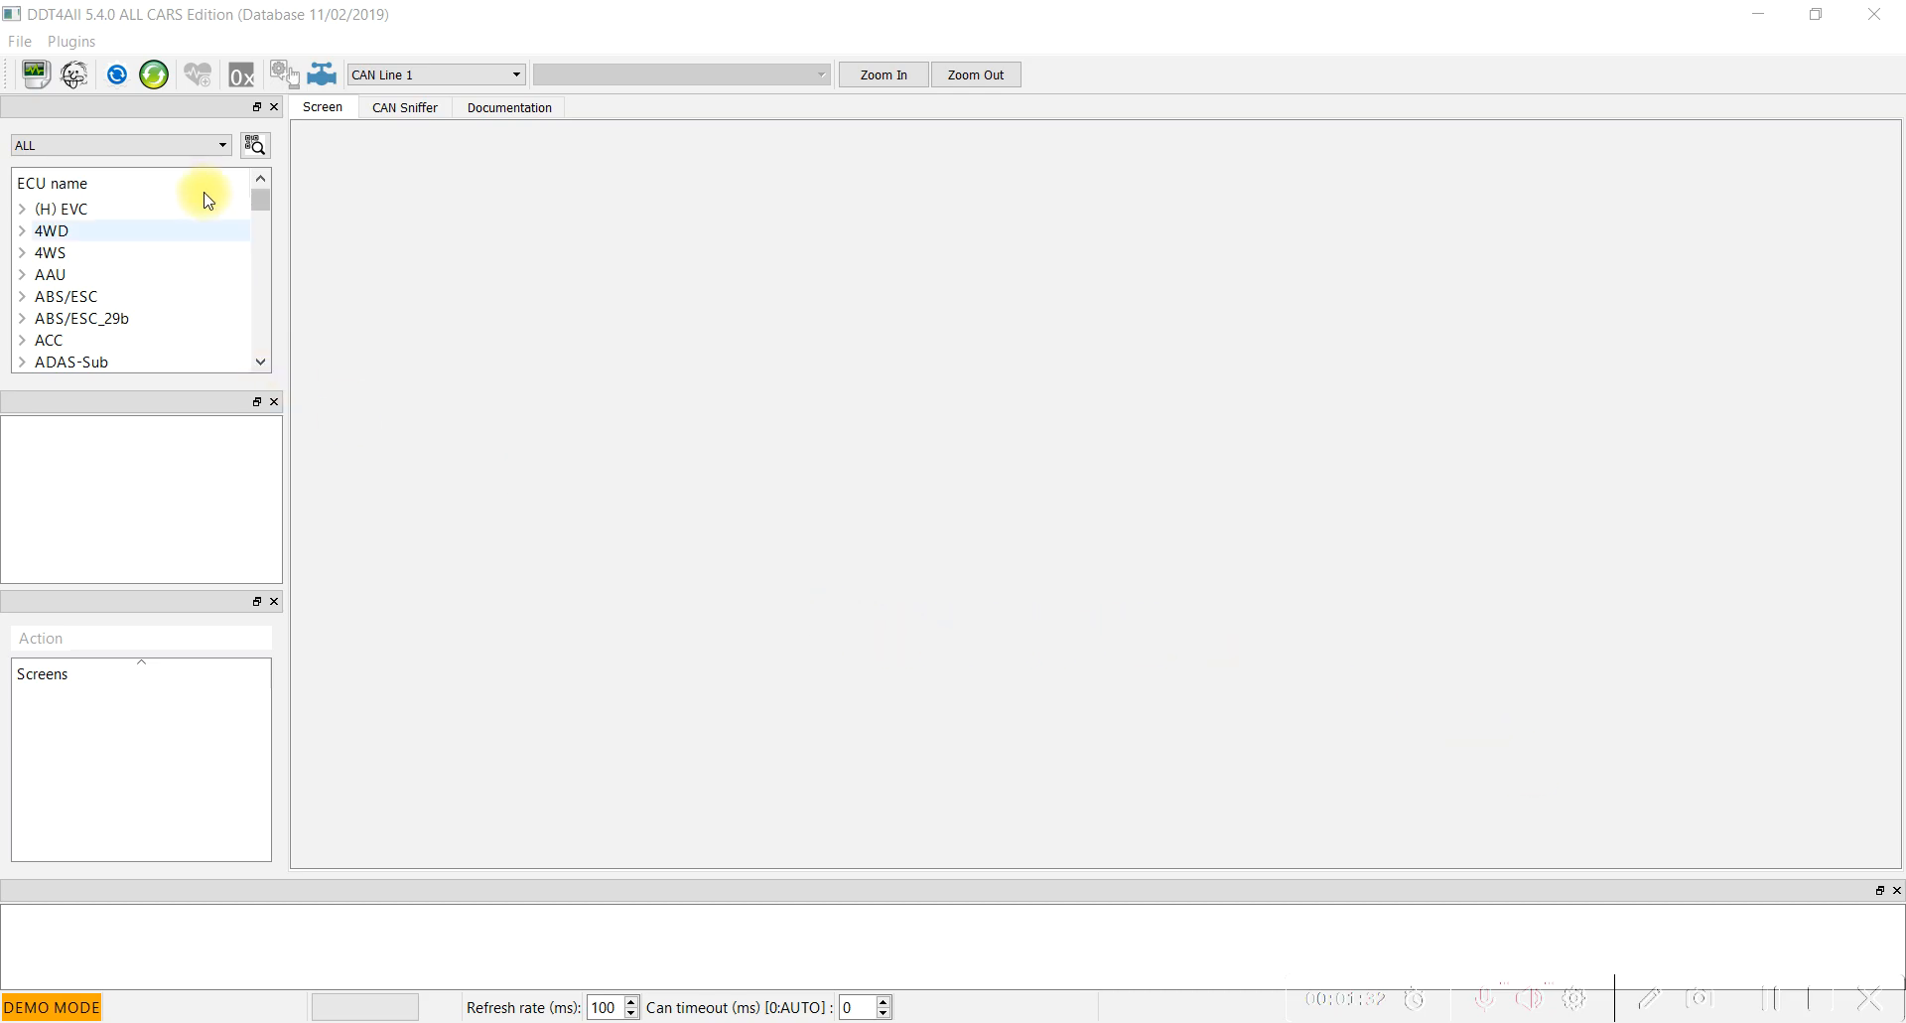
# Filter the ECU list to the XFB - MEGANE IV vehicle.
pyautogui.click(223, 147)
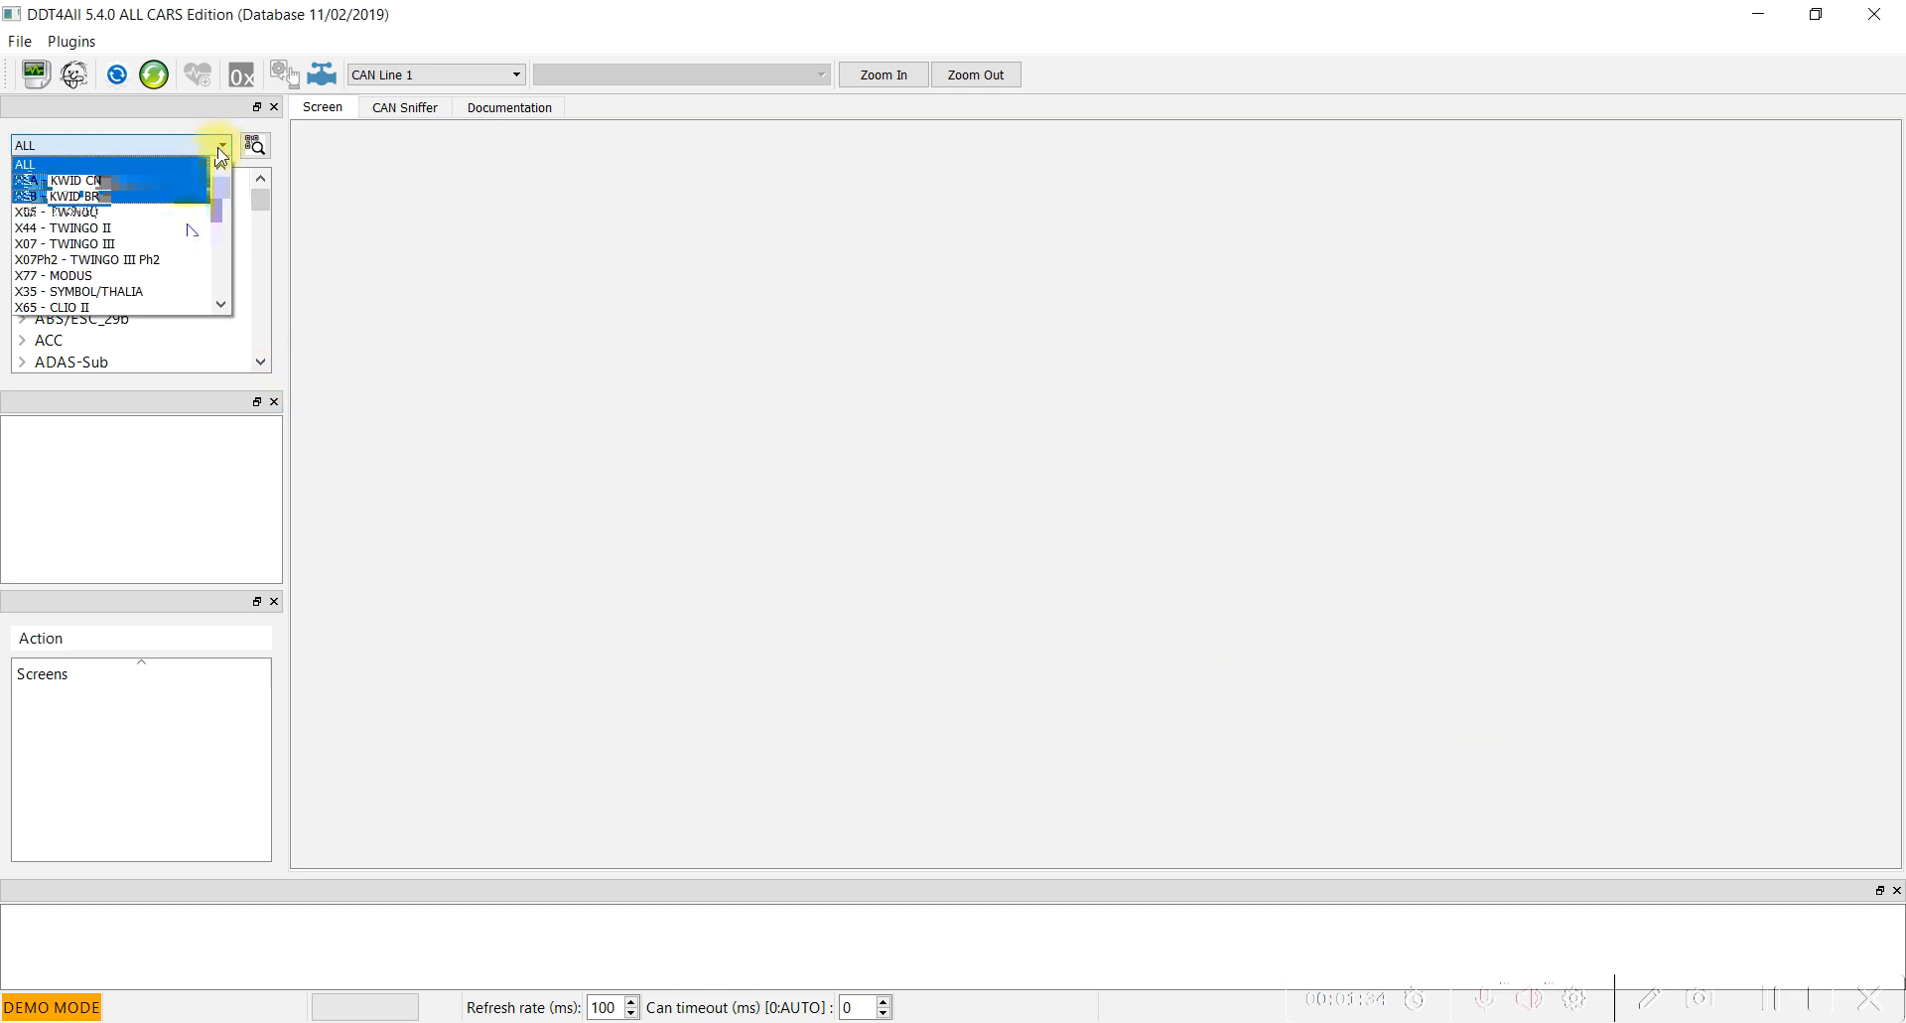
pyautogui.scroll(-5, 184, 237)
pyautogui.scroll(-3, 184, 258)
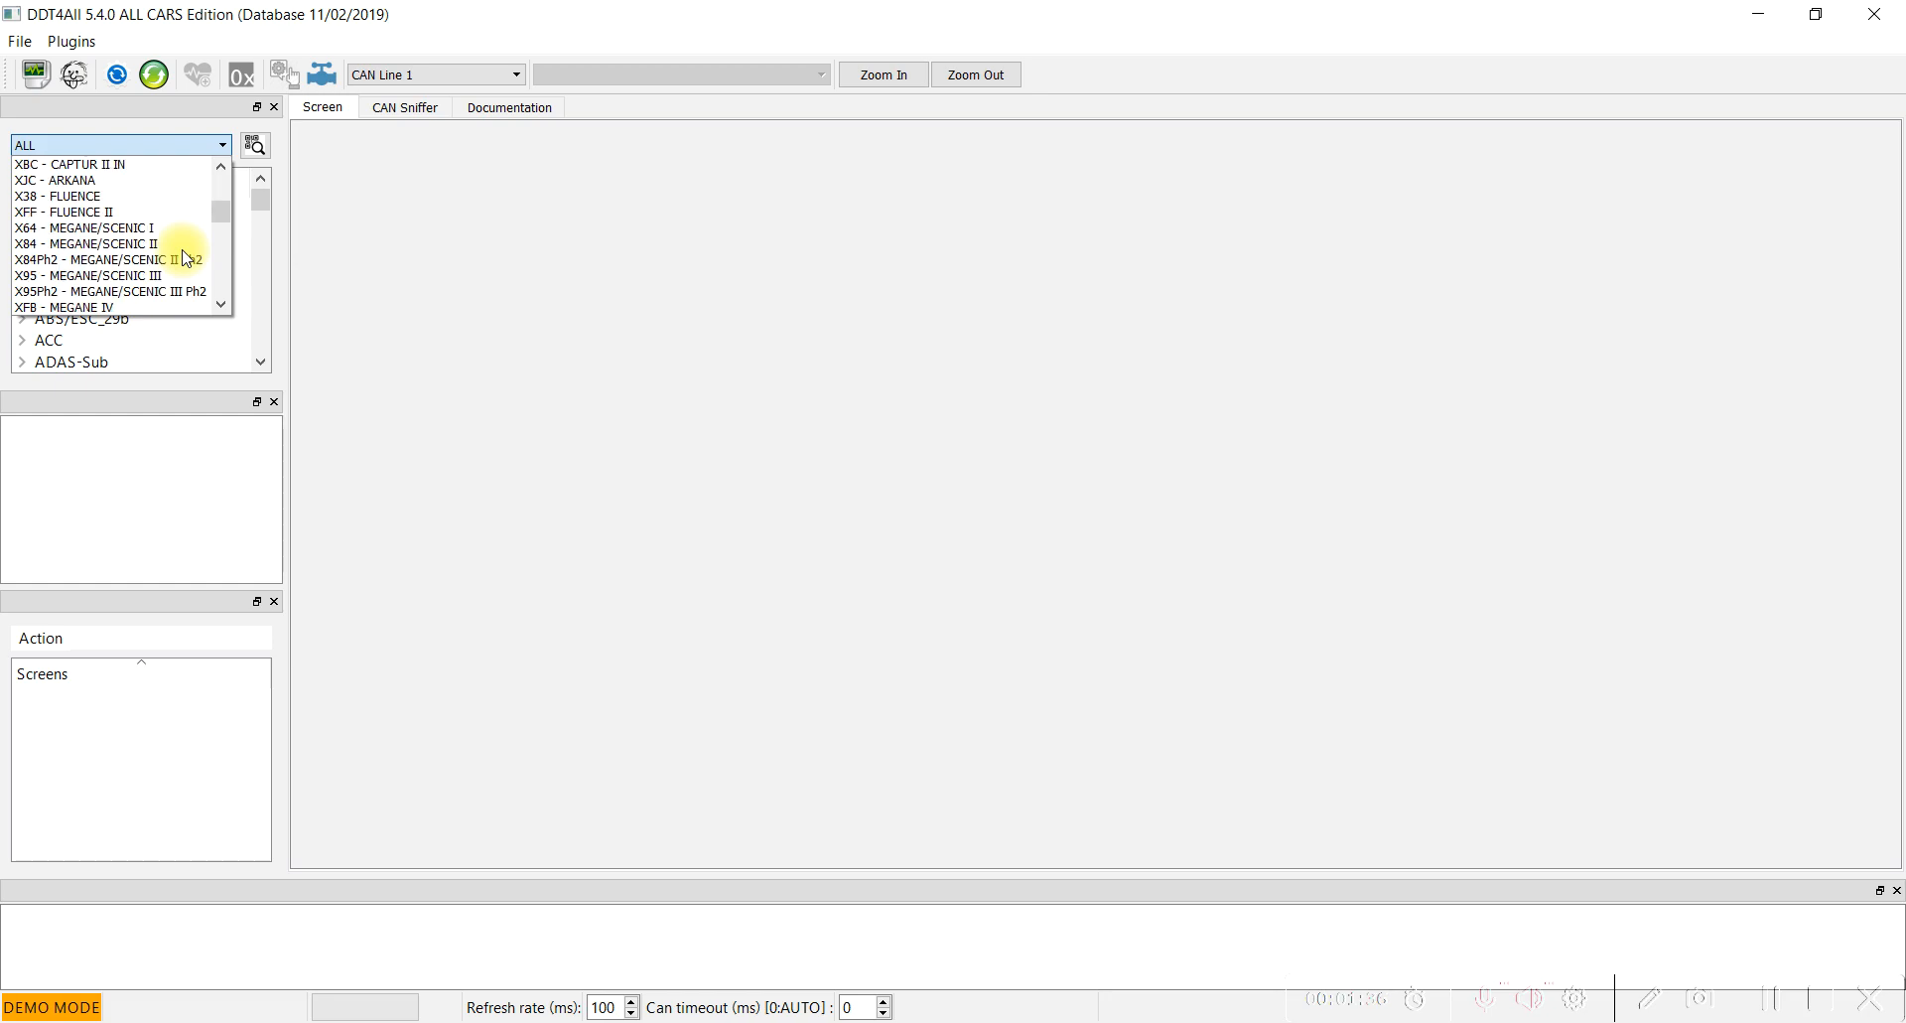
pyautogui.click(117, 261)
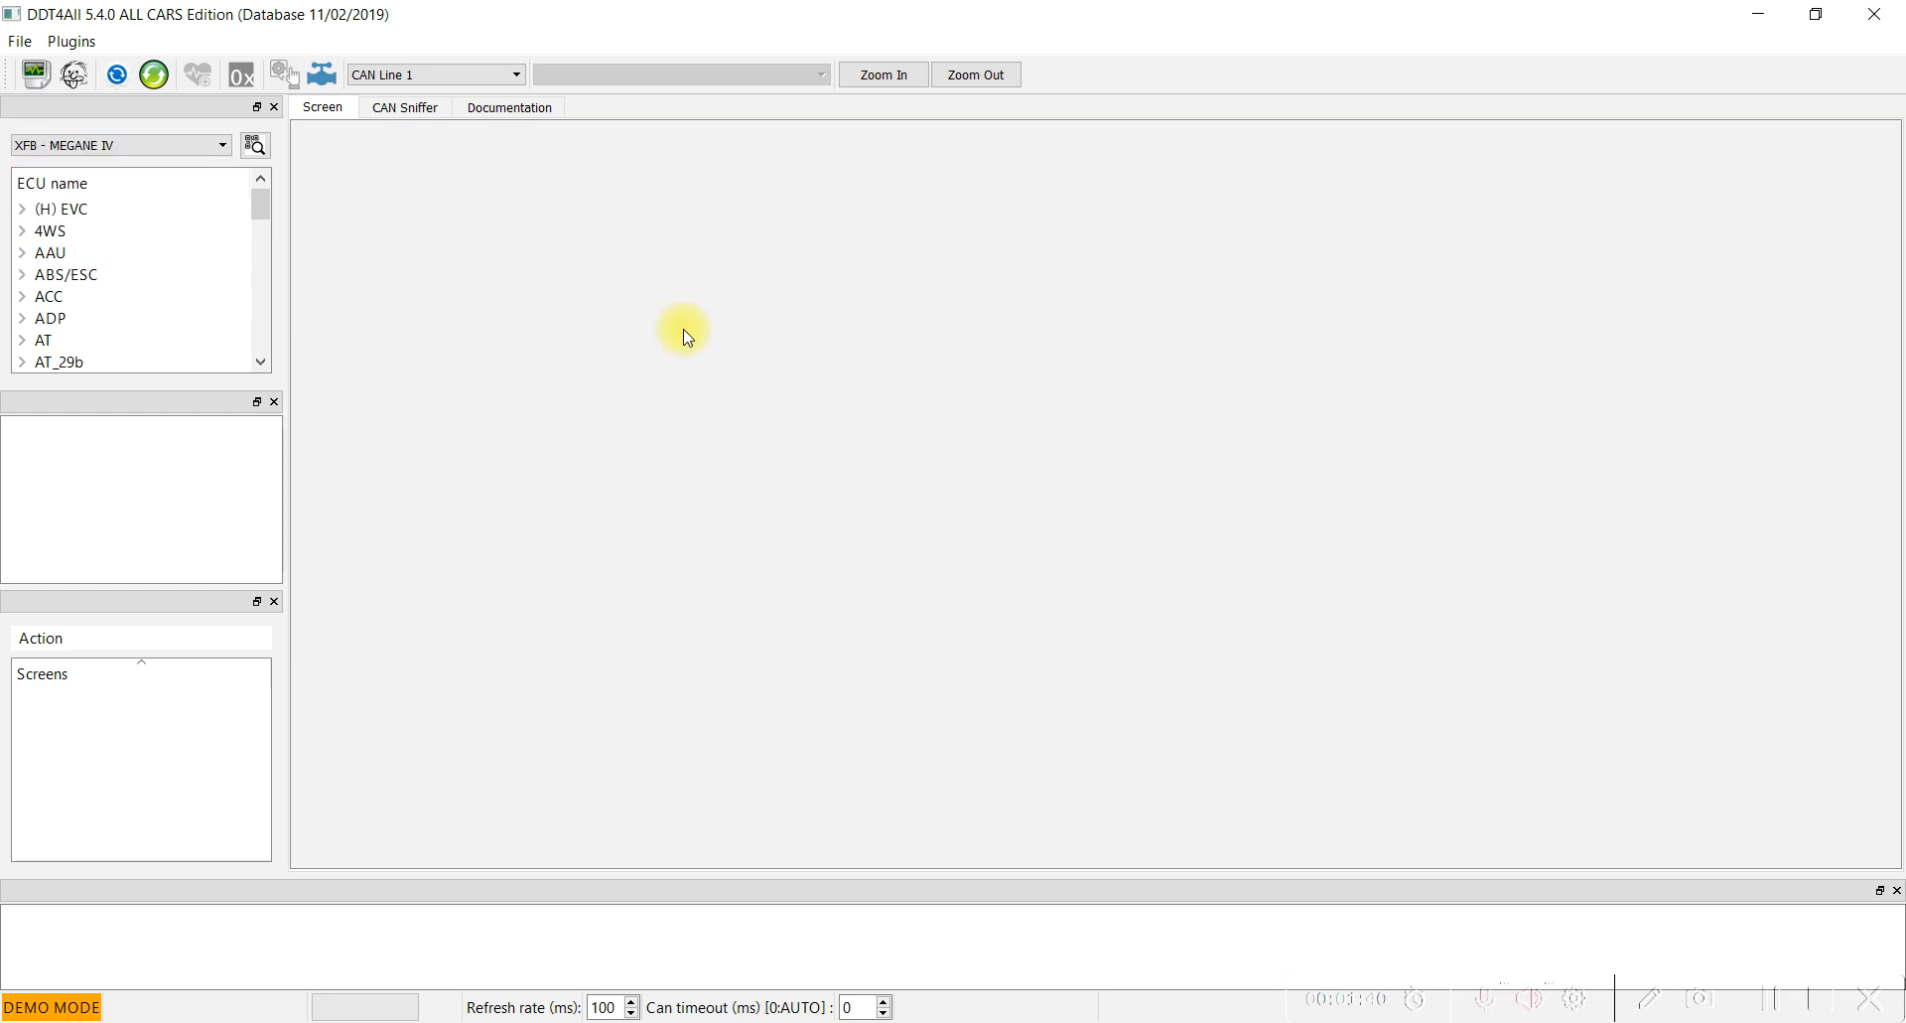
# Add Cluster_15-40_v3.20.00 from the Cluster/TDB group to the session and load it.
pyautogui.scroll(-4, 132, 350)
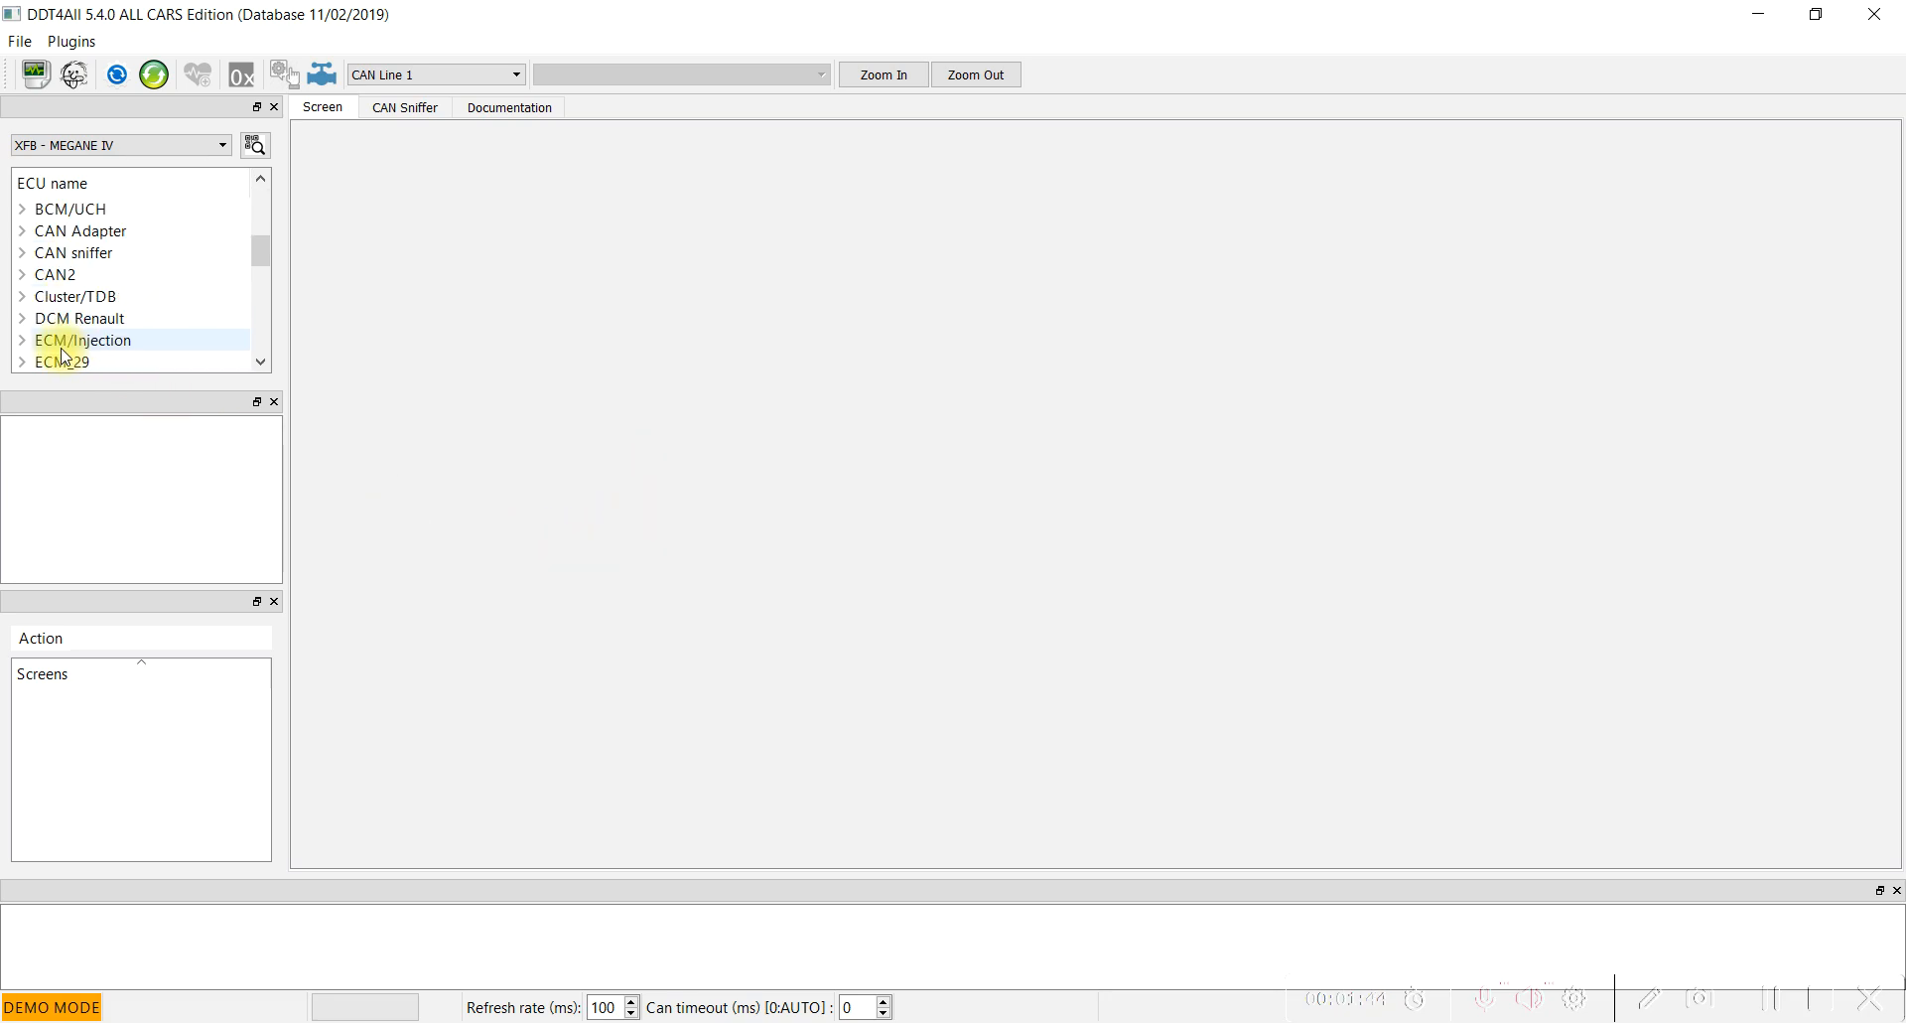
pyautogui.click(23, 297)
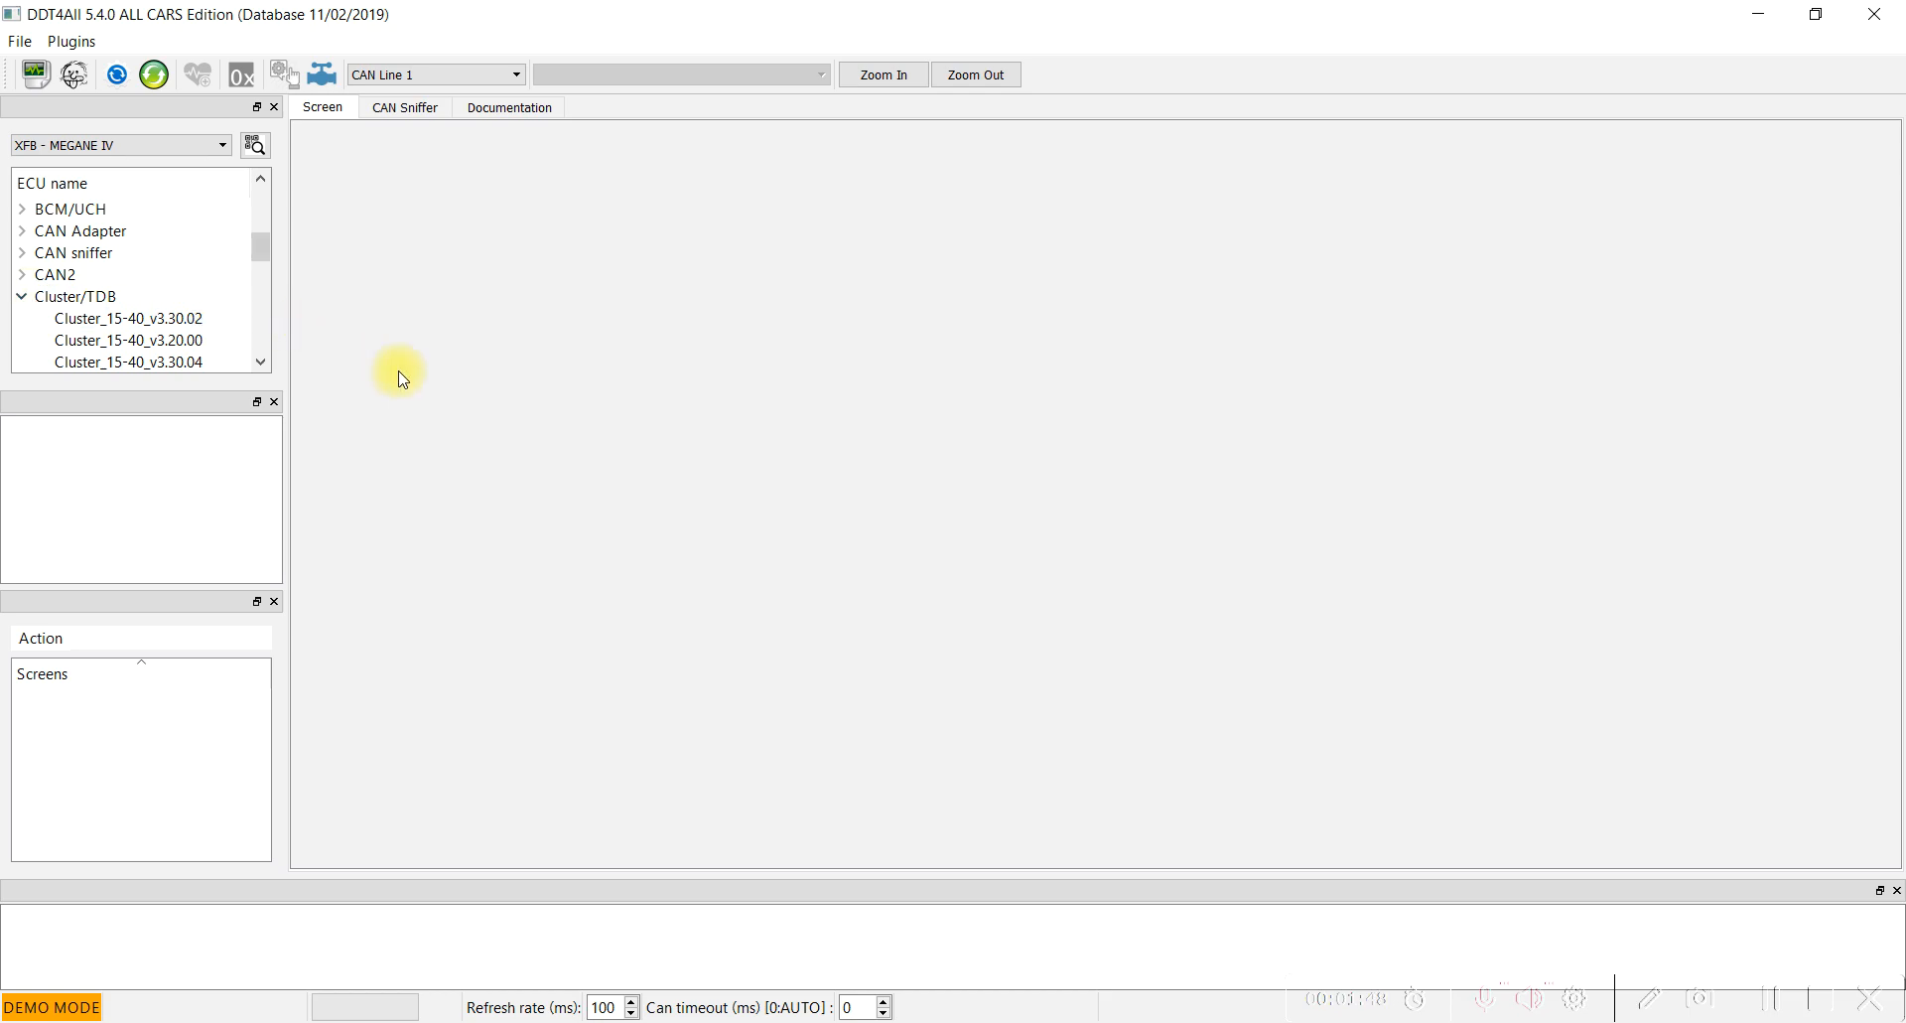
pyautogui.scroll(-1, 247, 307)
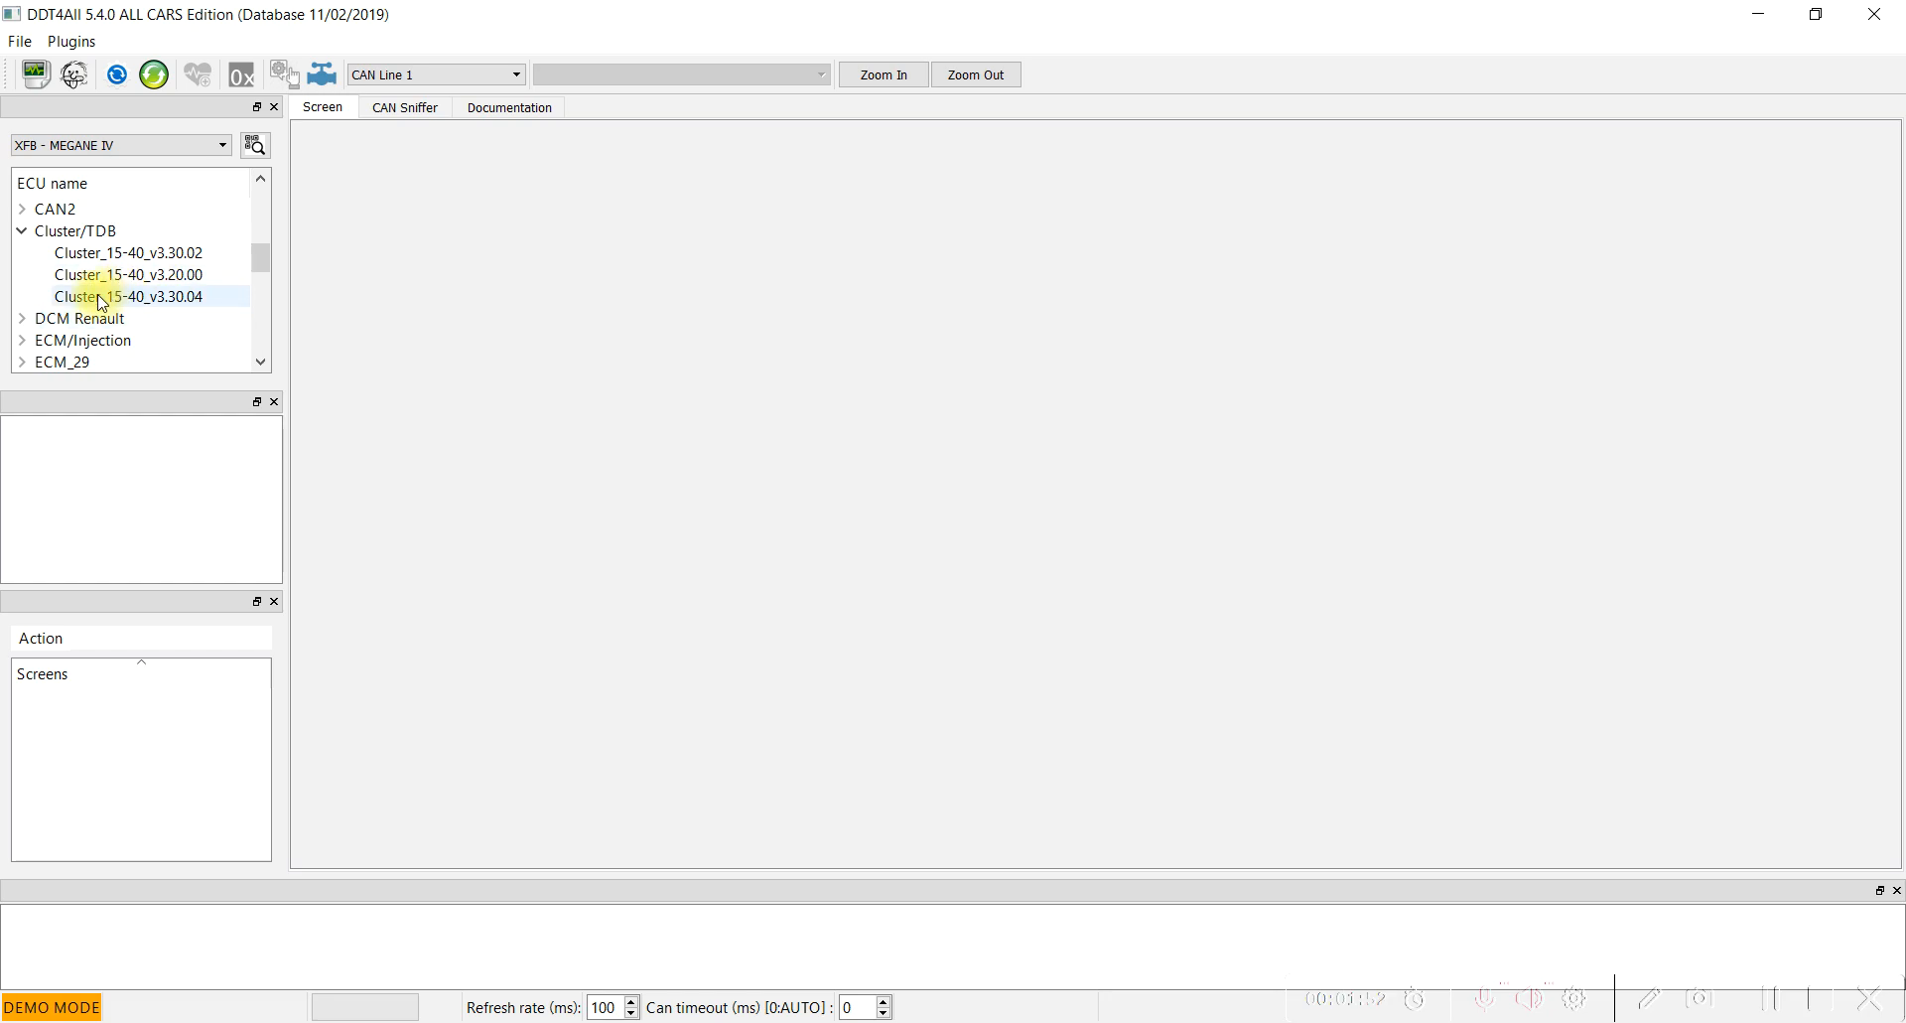
pyautogui.click(137, 285)
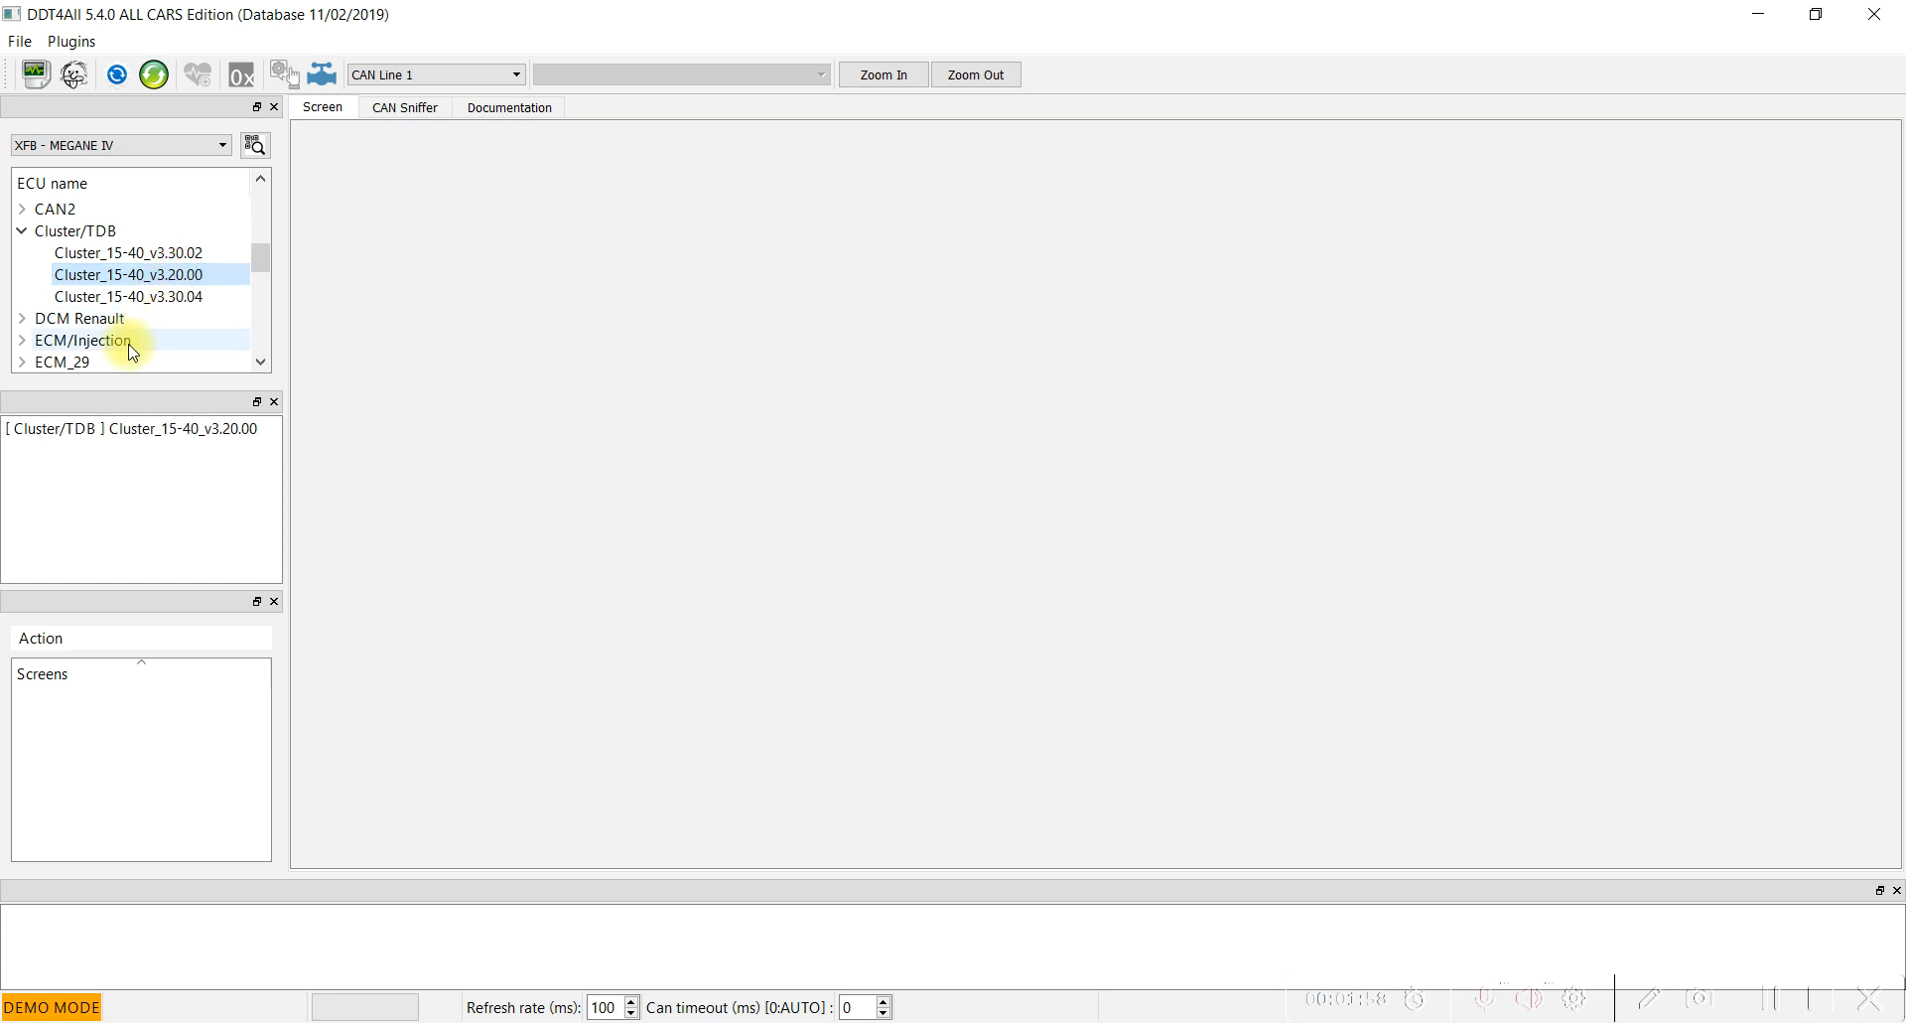
pyautogui.click(84, 437)
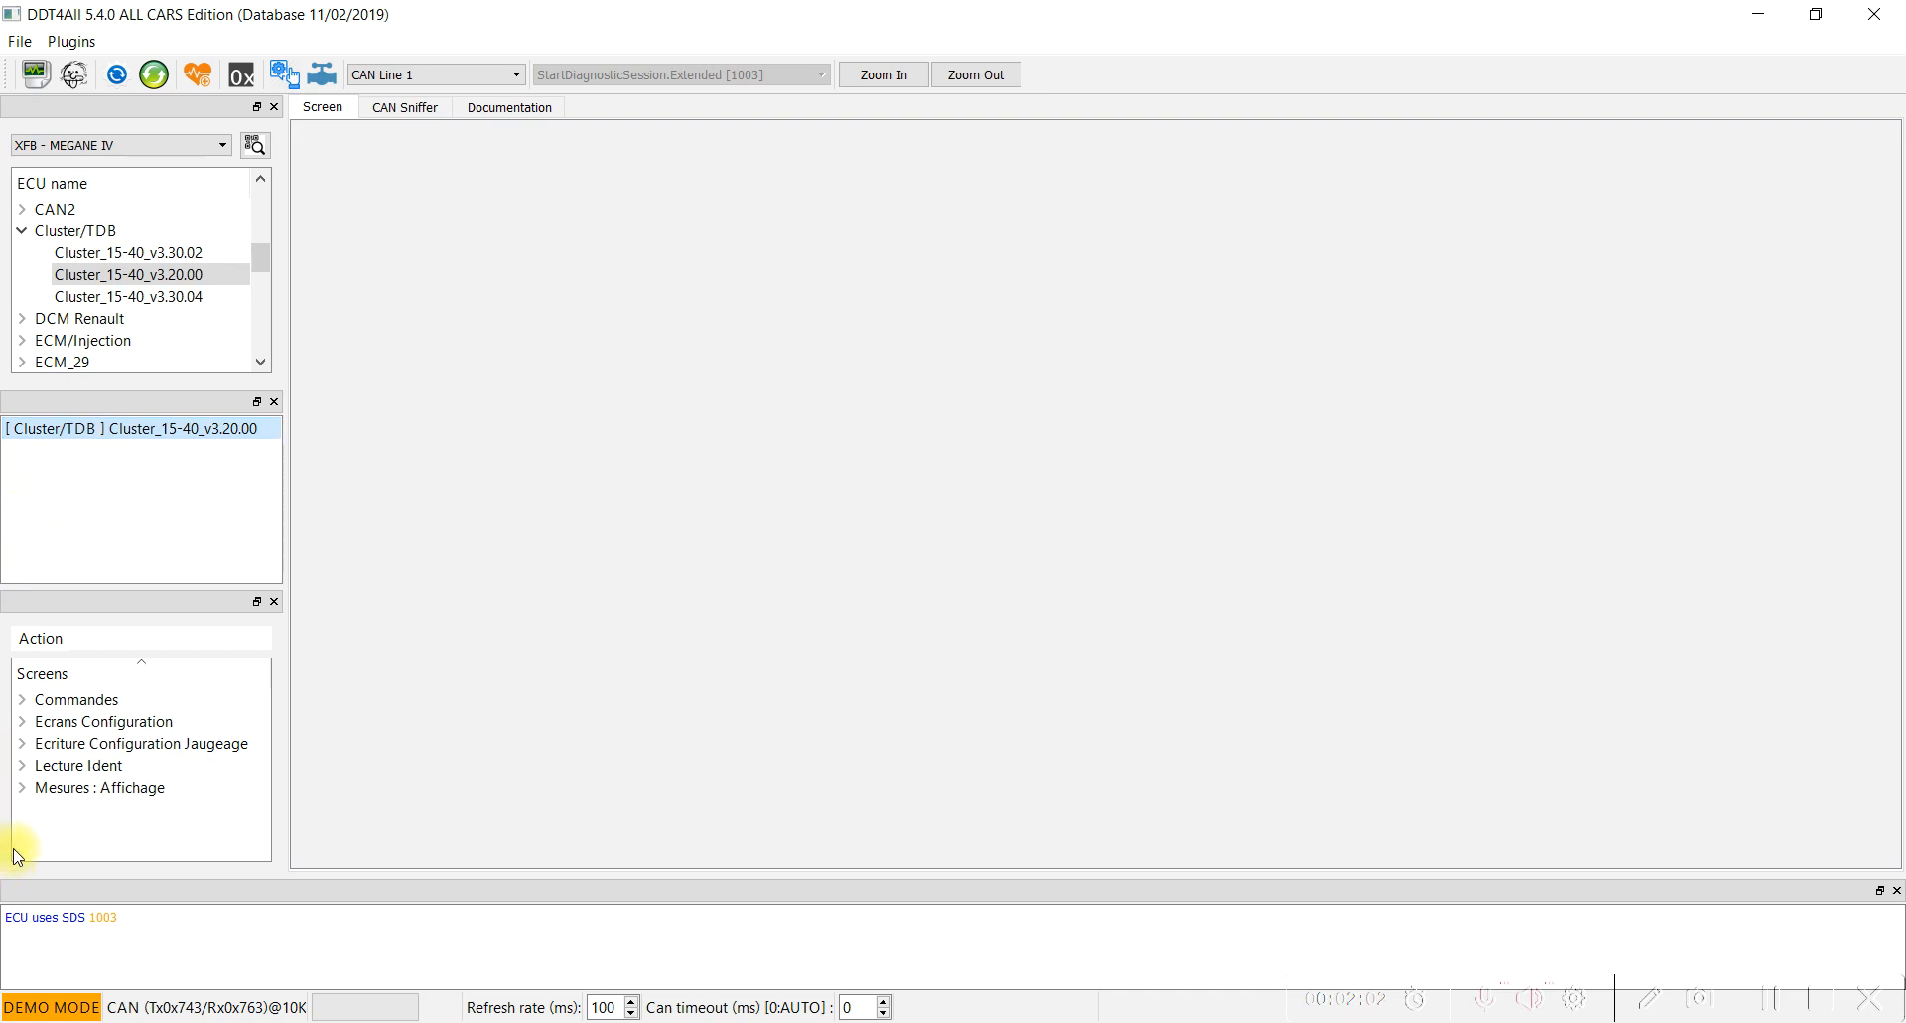
# Open the cluster's Conf Prestations VEH screen from the Ecrans Configuration category.
pyautogui.click(23, 721)
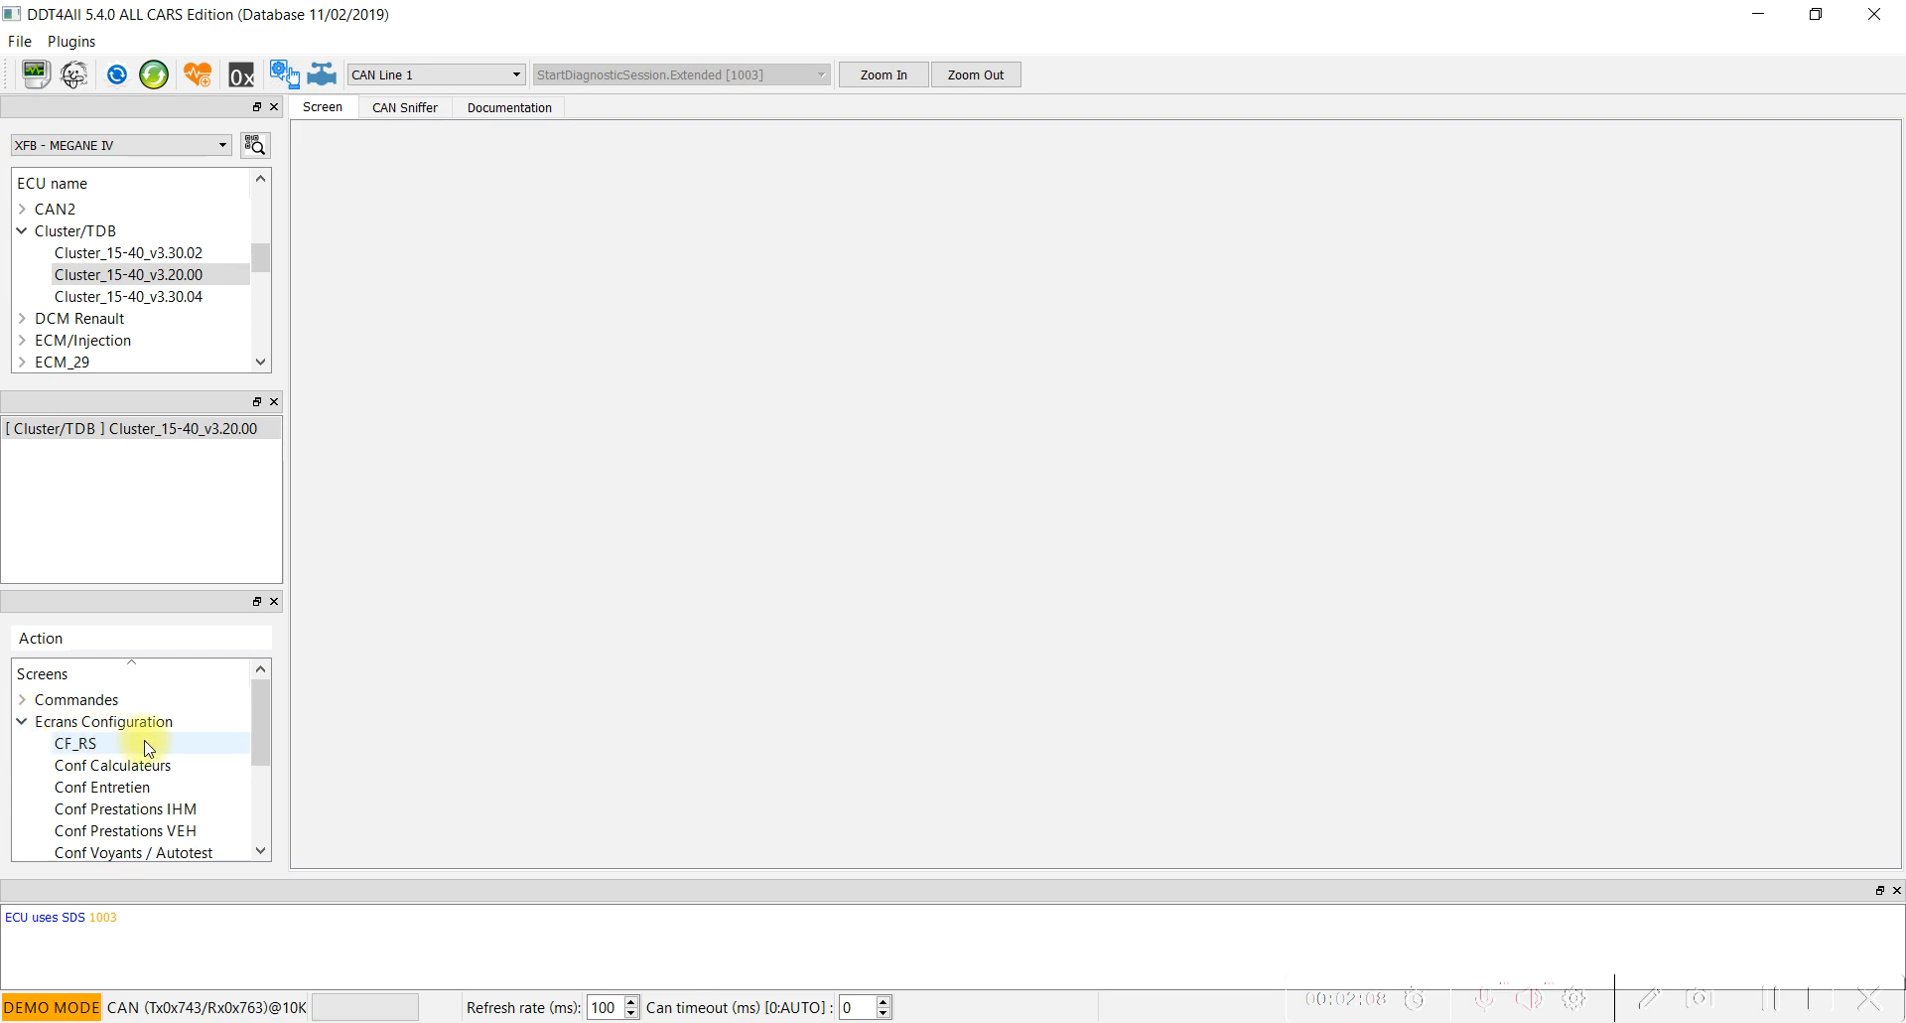
pyautogui.scroll(-1, 154, 759)
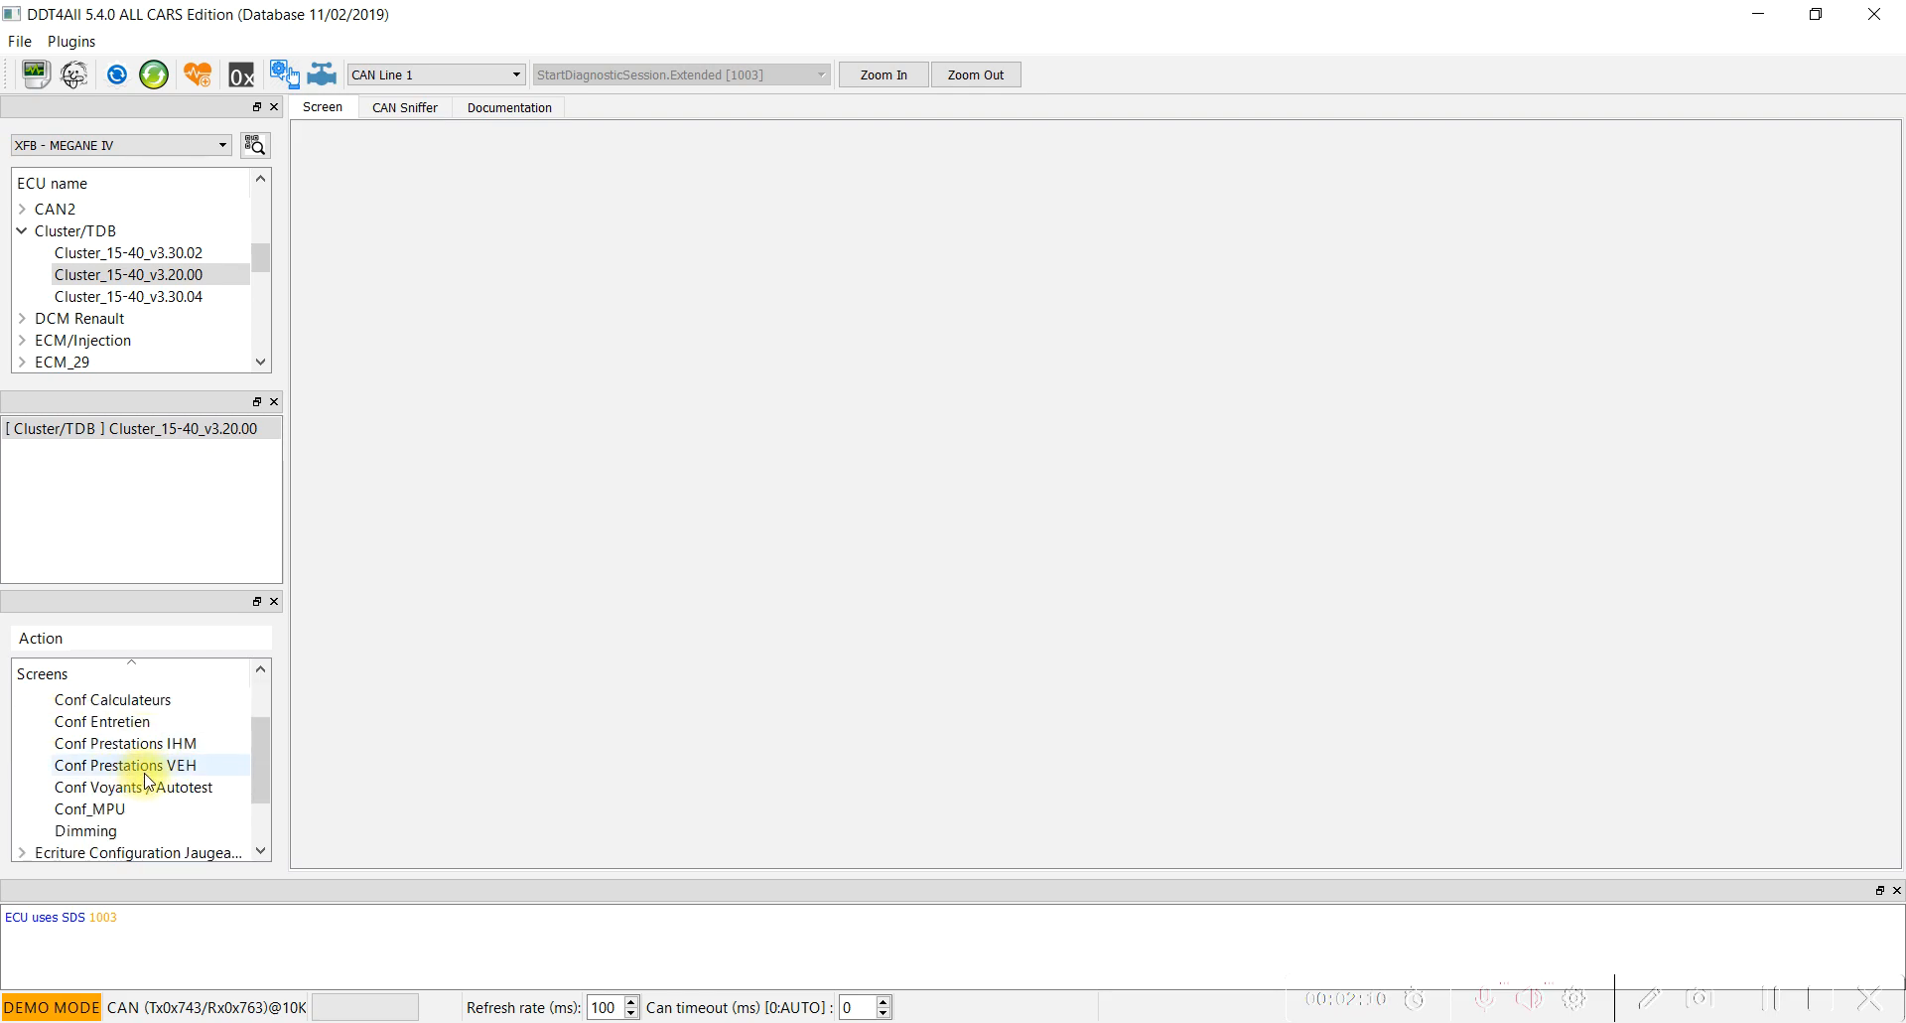
pyautogui.click(145, 774)
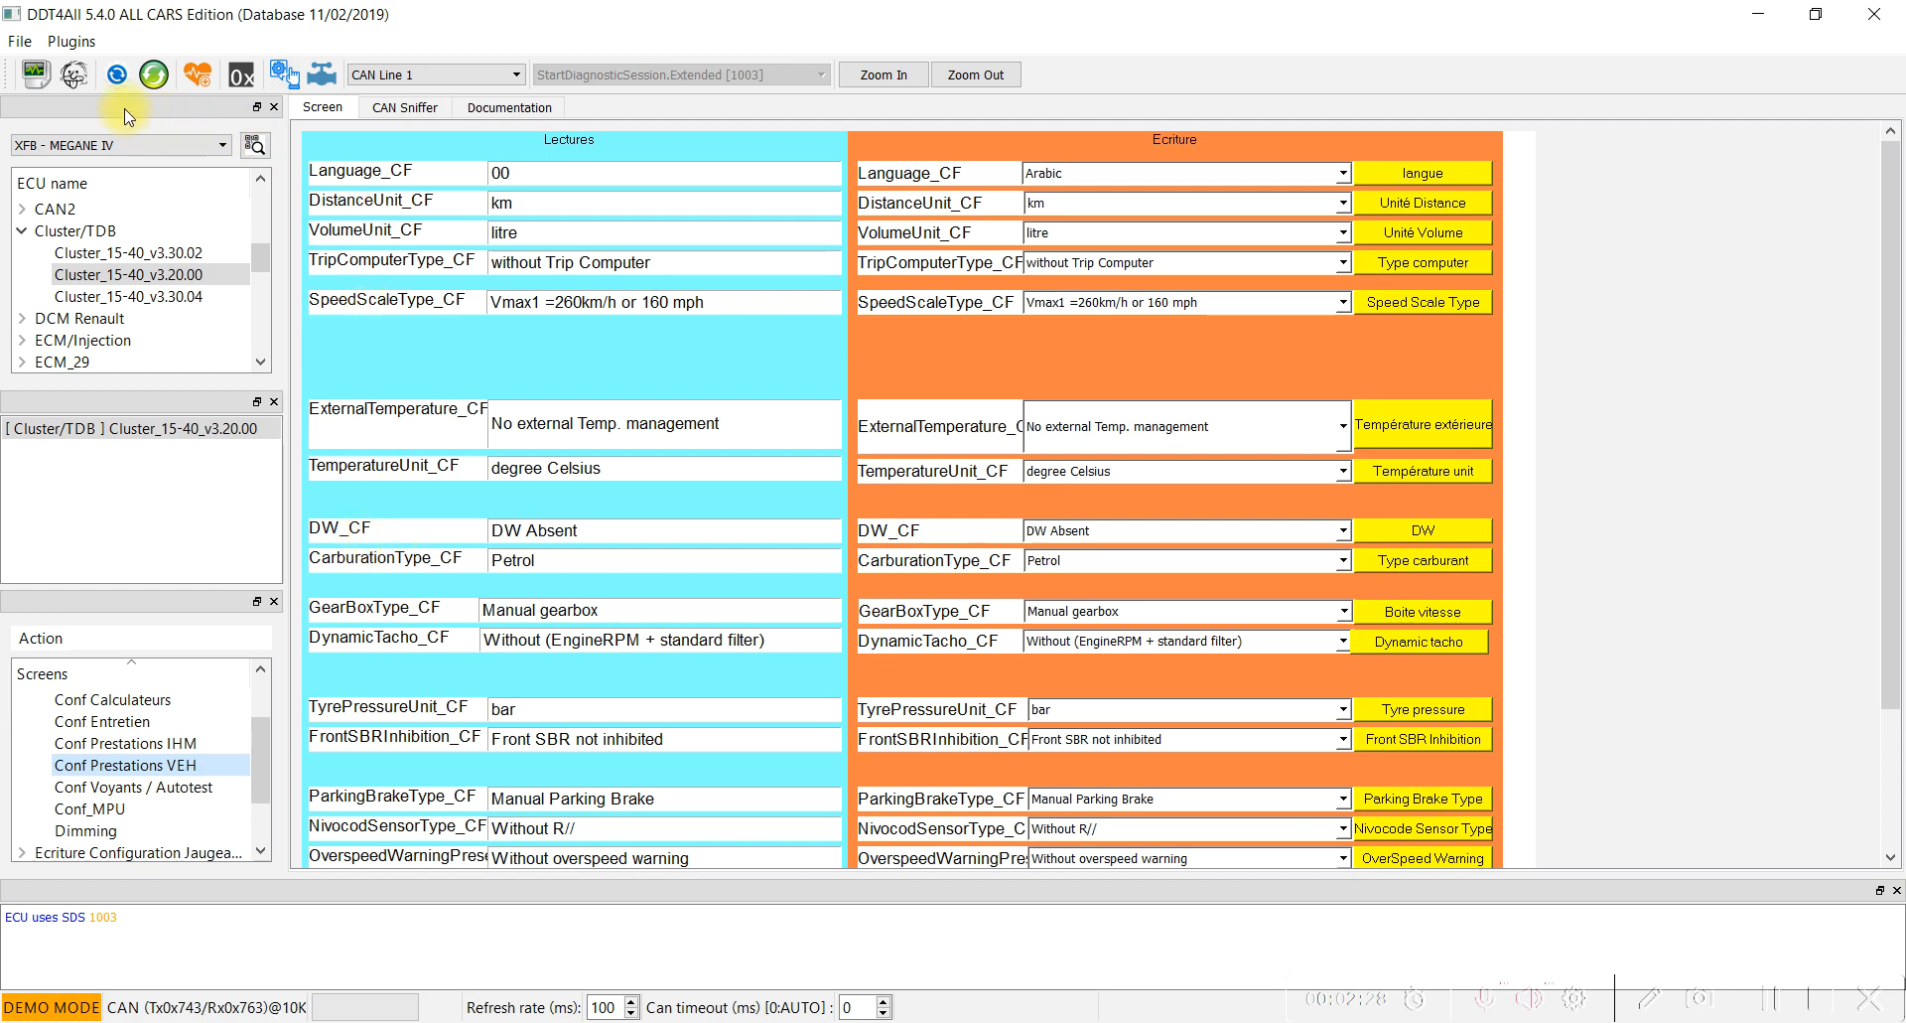
# Enable expert mode, set DW_CF to DW Present with RADAR and write it to the cluster.
pyautogui.click(74, 75)
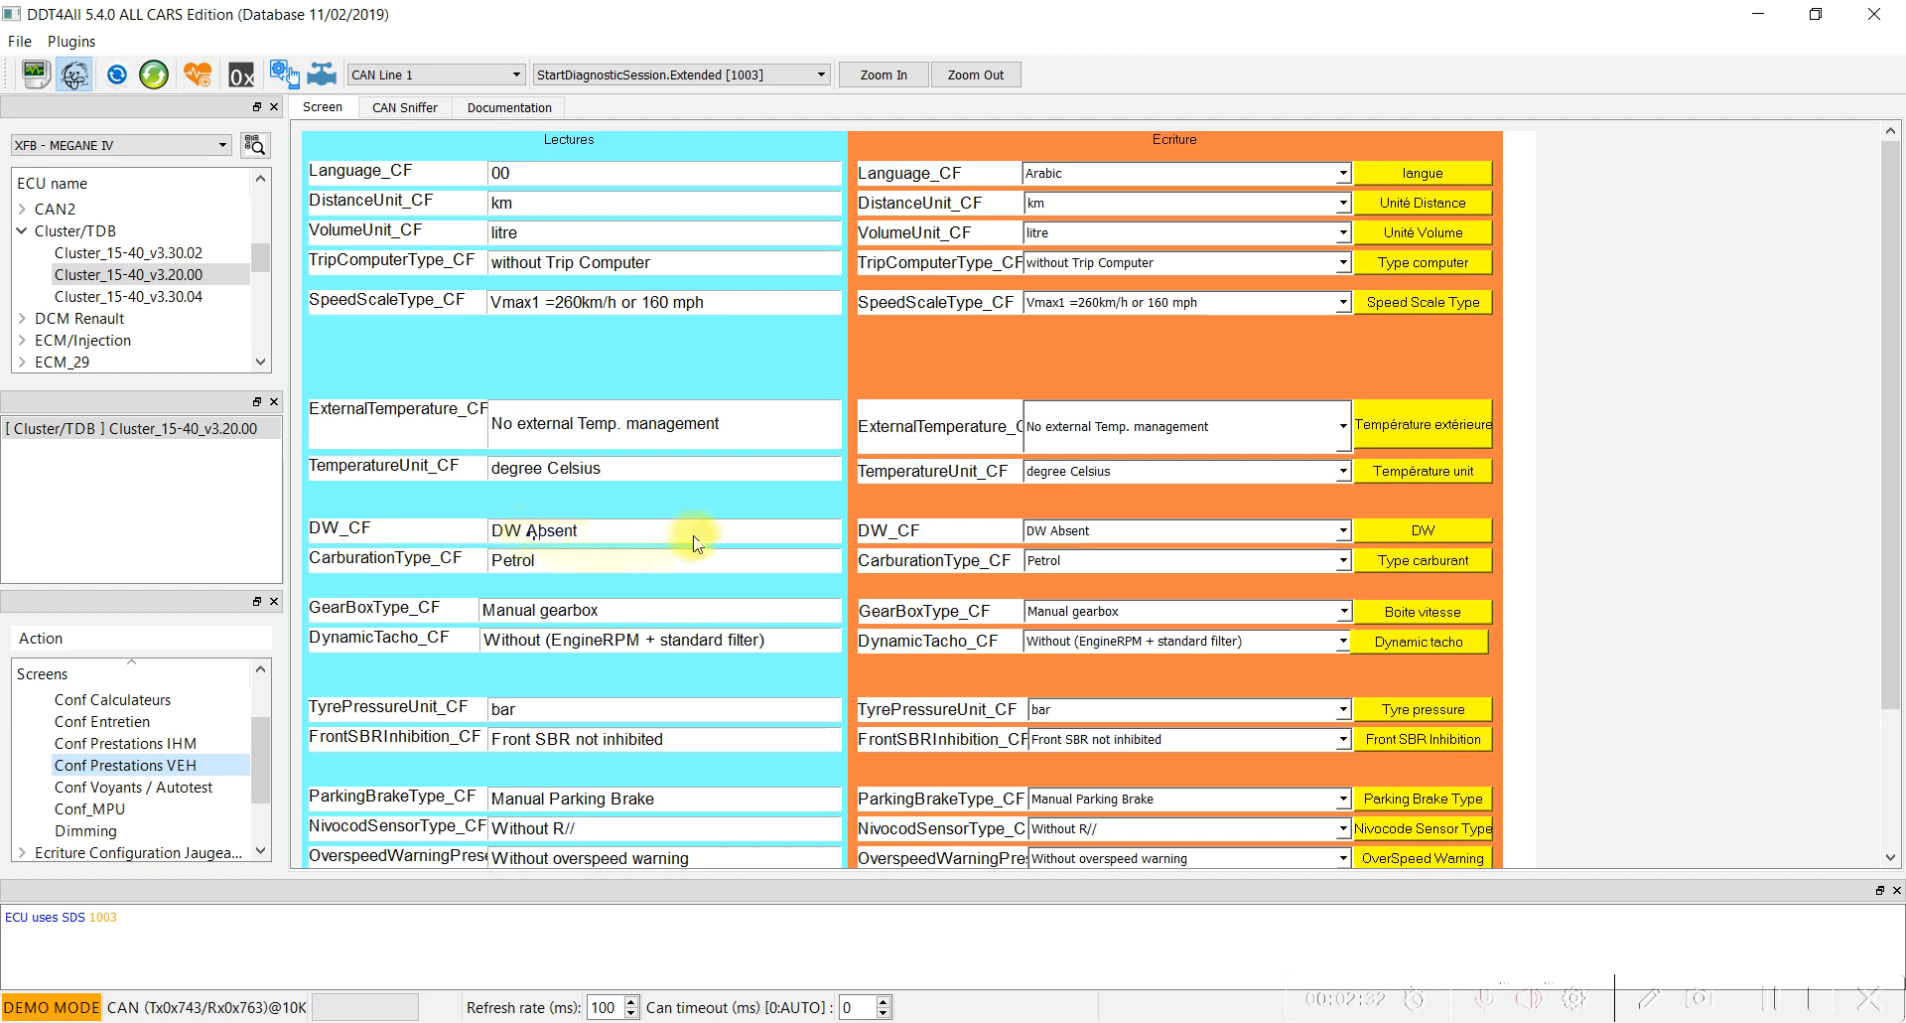
pyautogui.click(1179, 536)
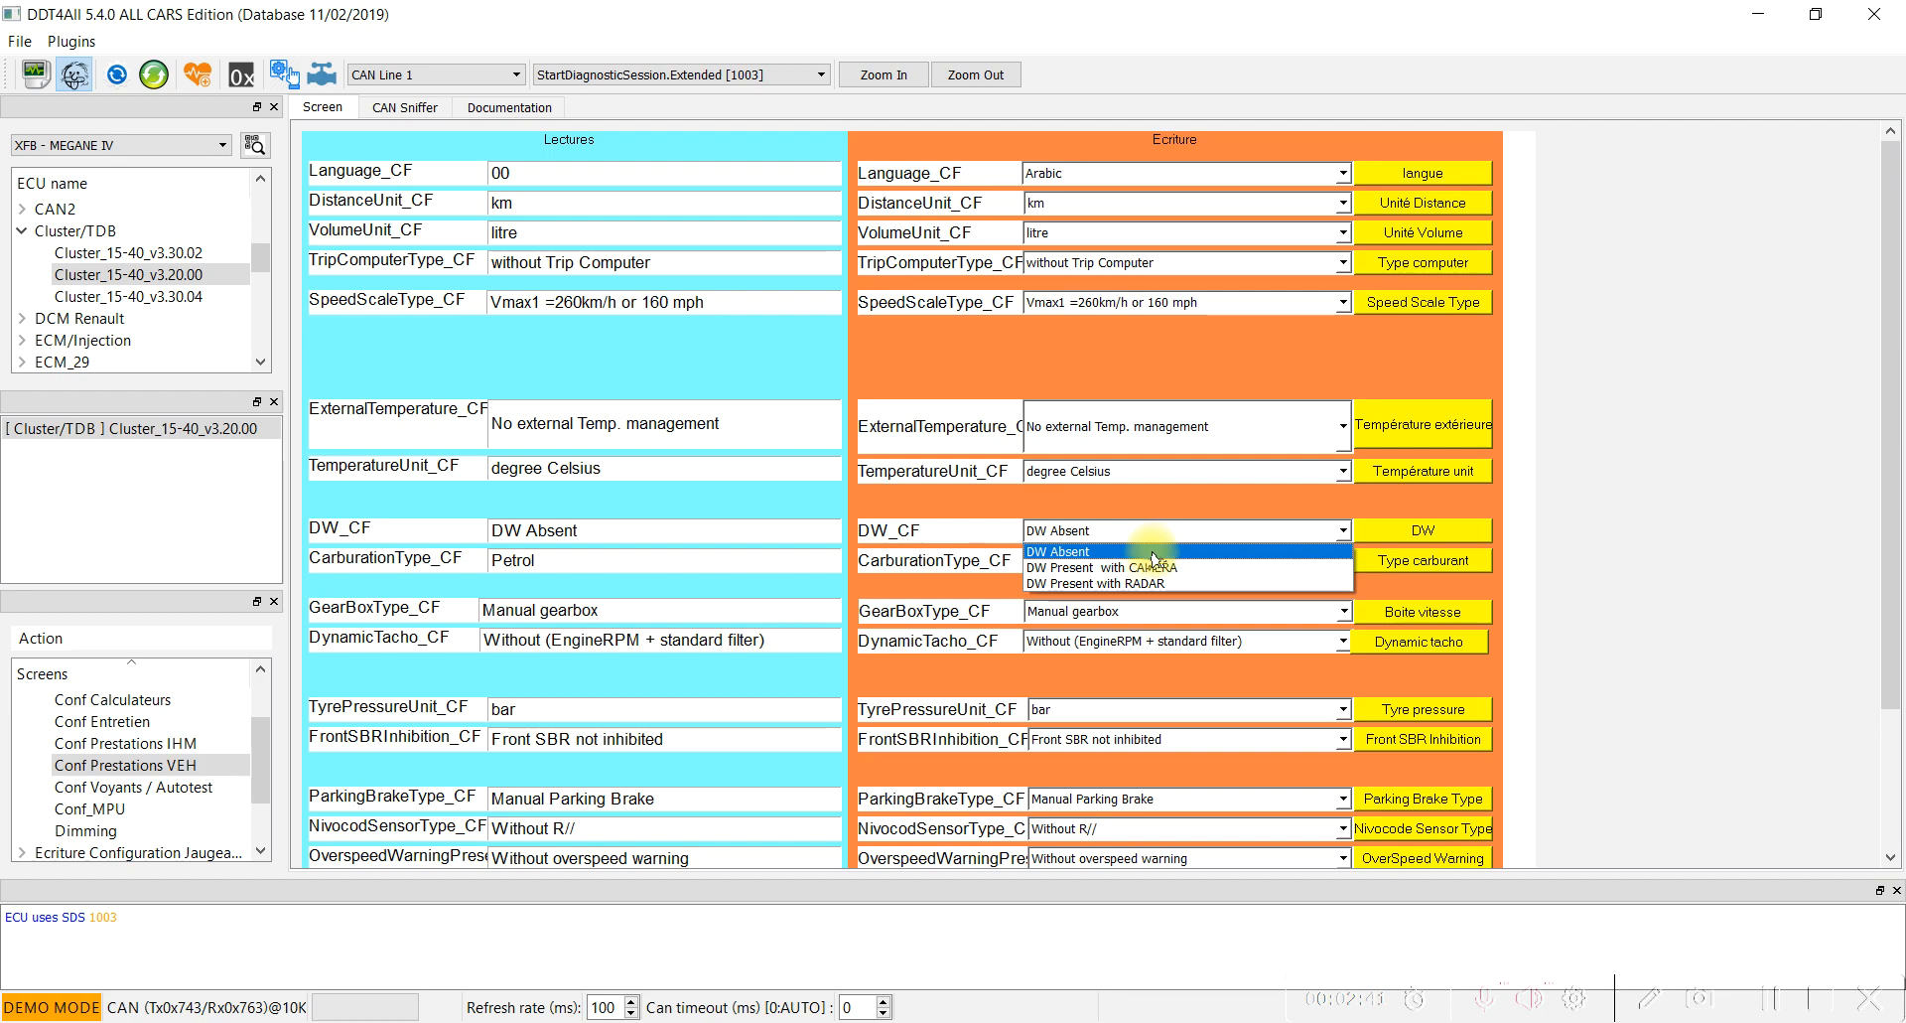
pyautogui.click(1108, 583)
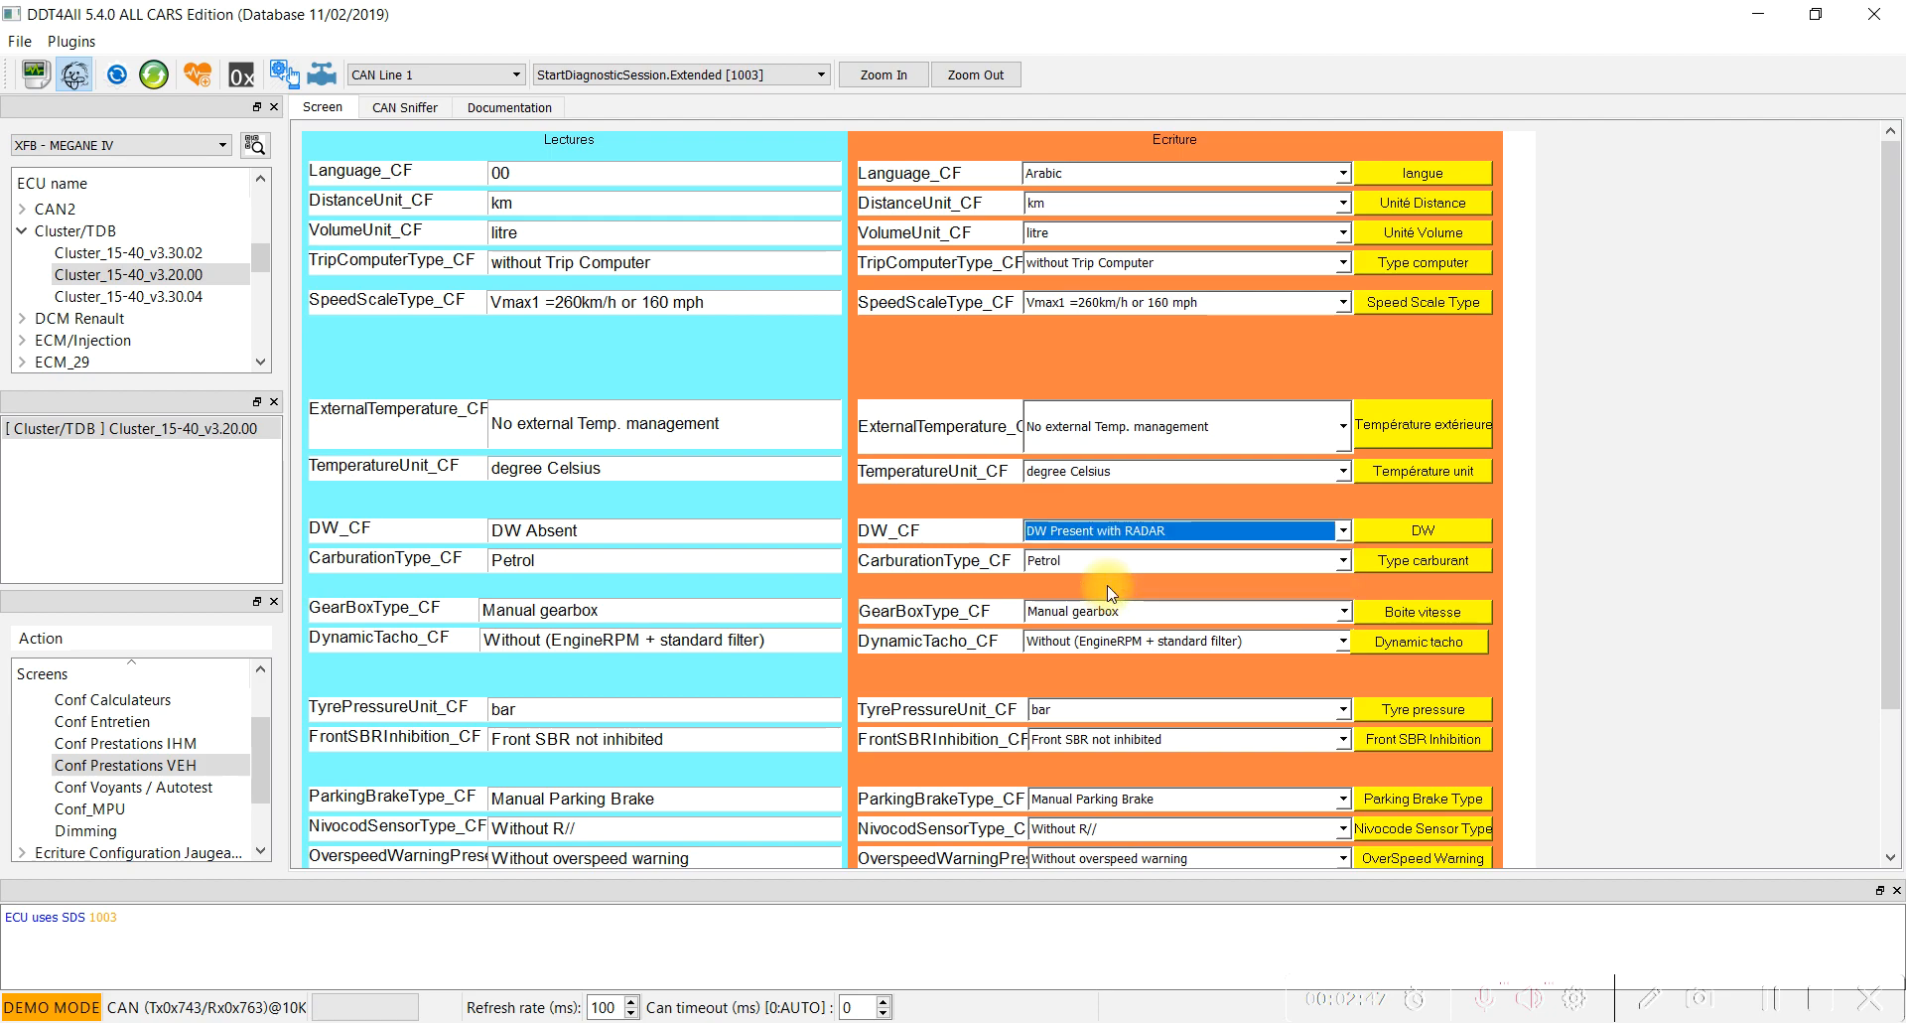
pyautogui.scroll(-3, 1604, 452)
pyautogui.scroll(3, 1656, 523)
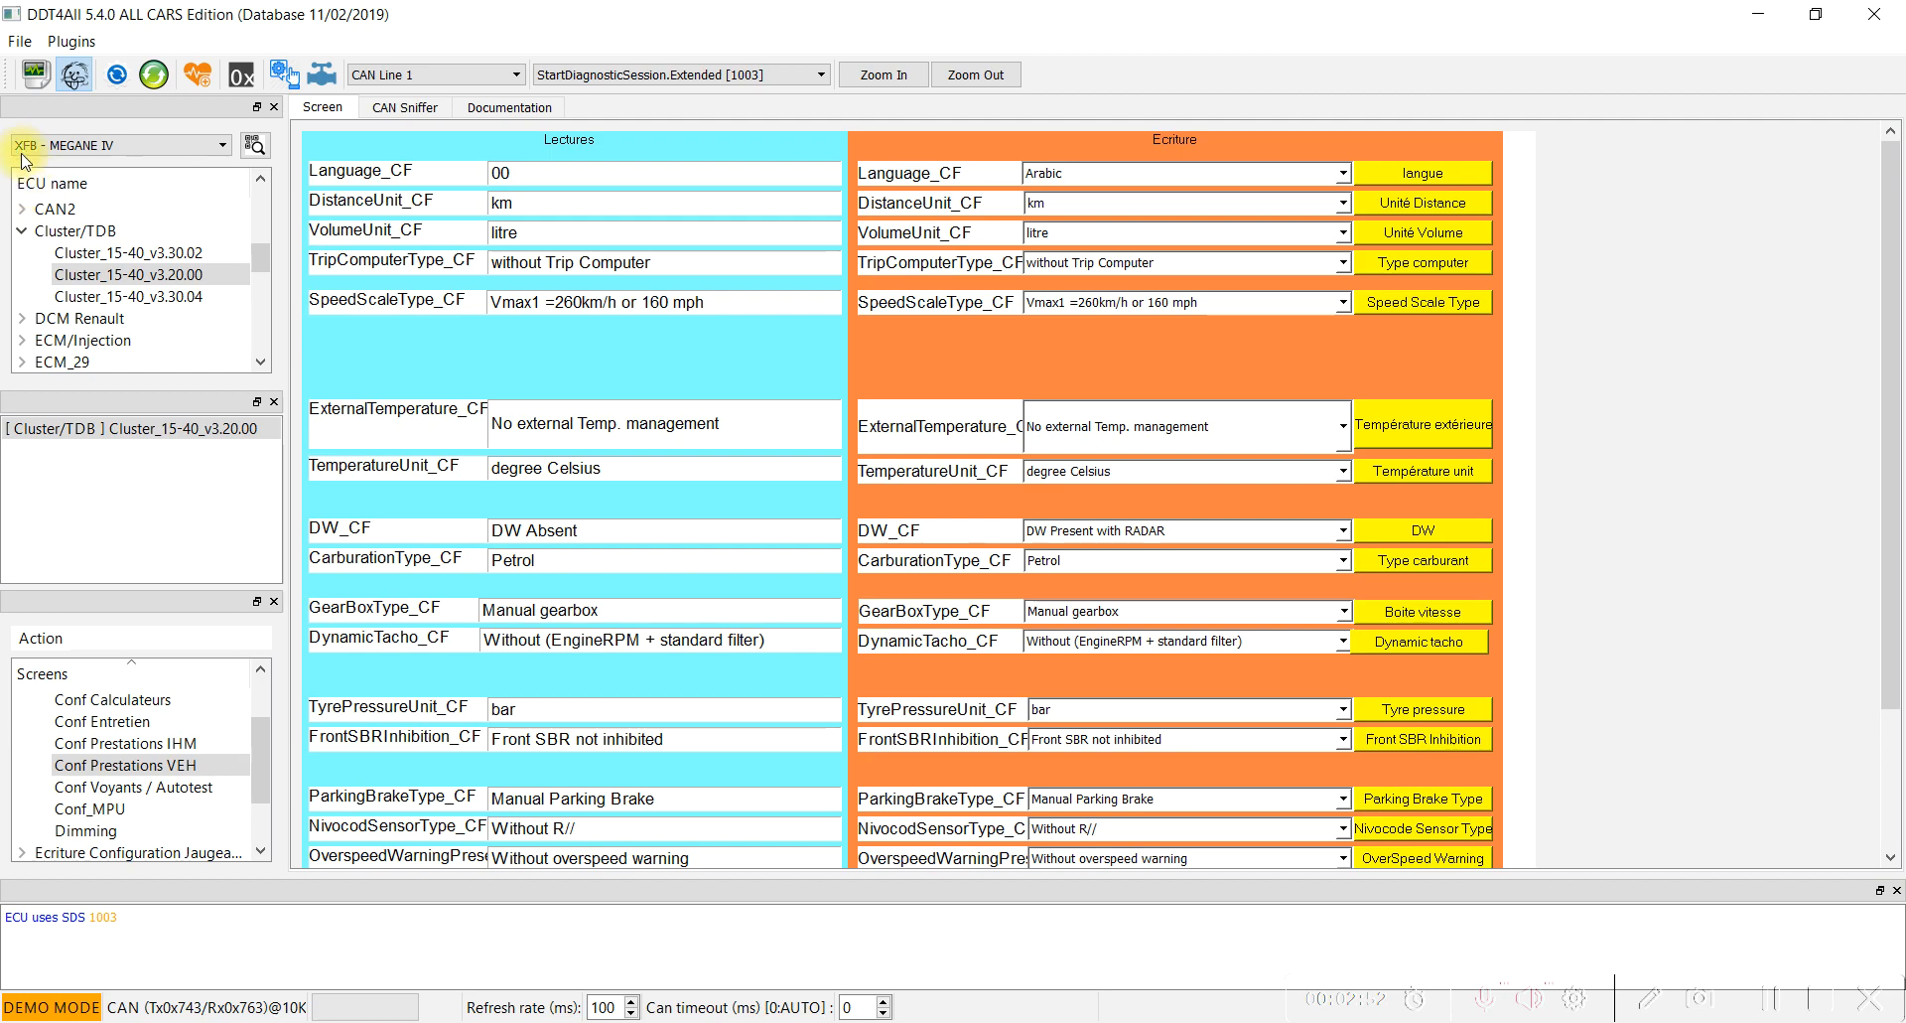
pyautogui.click(1407, 543)
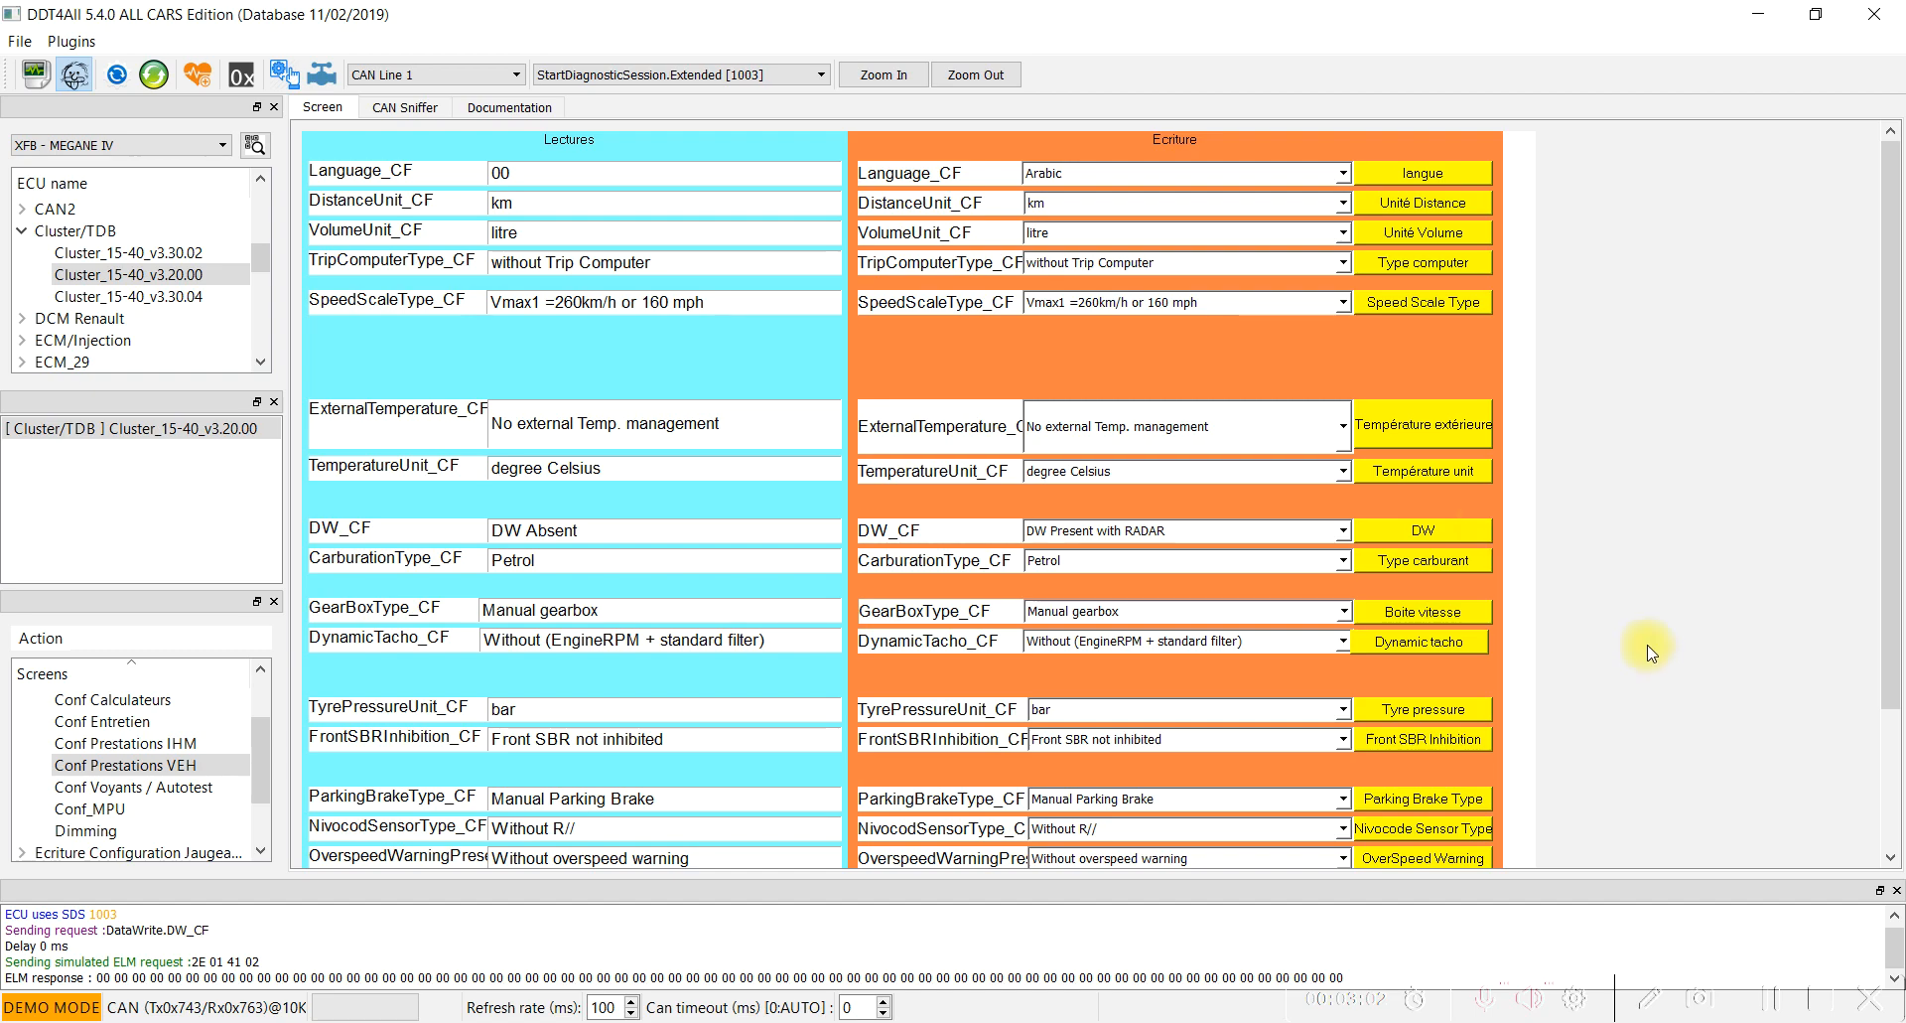
# Set the cluster's overspeed warning write value to With overspeed warning.
pyautogui.scroll(-3, 1648, 650)
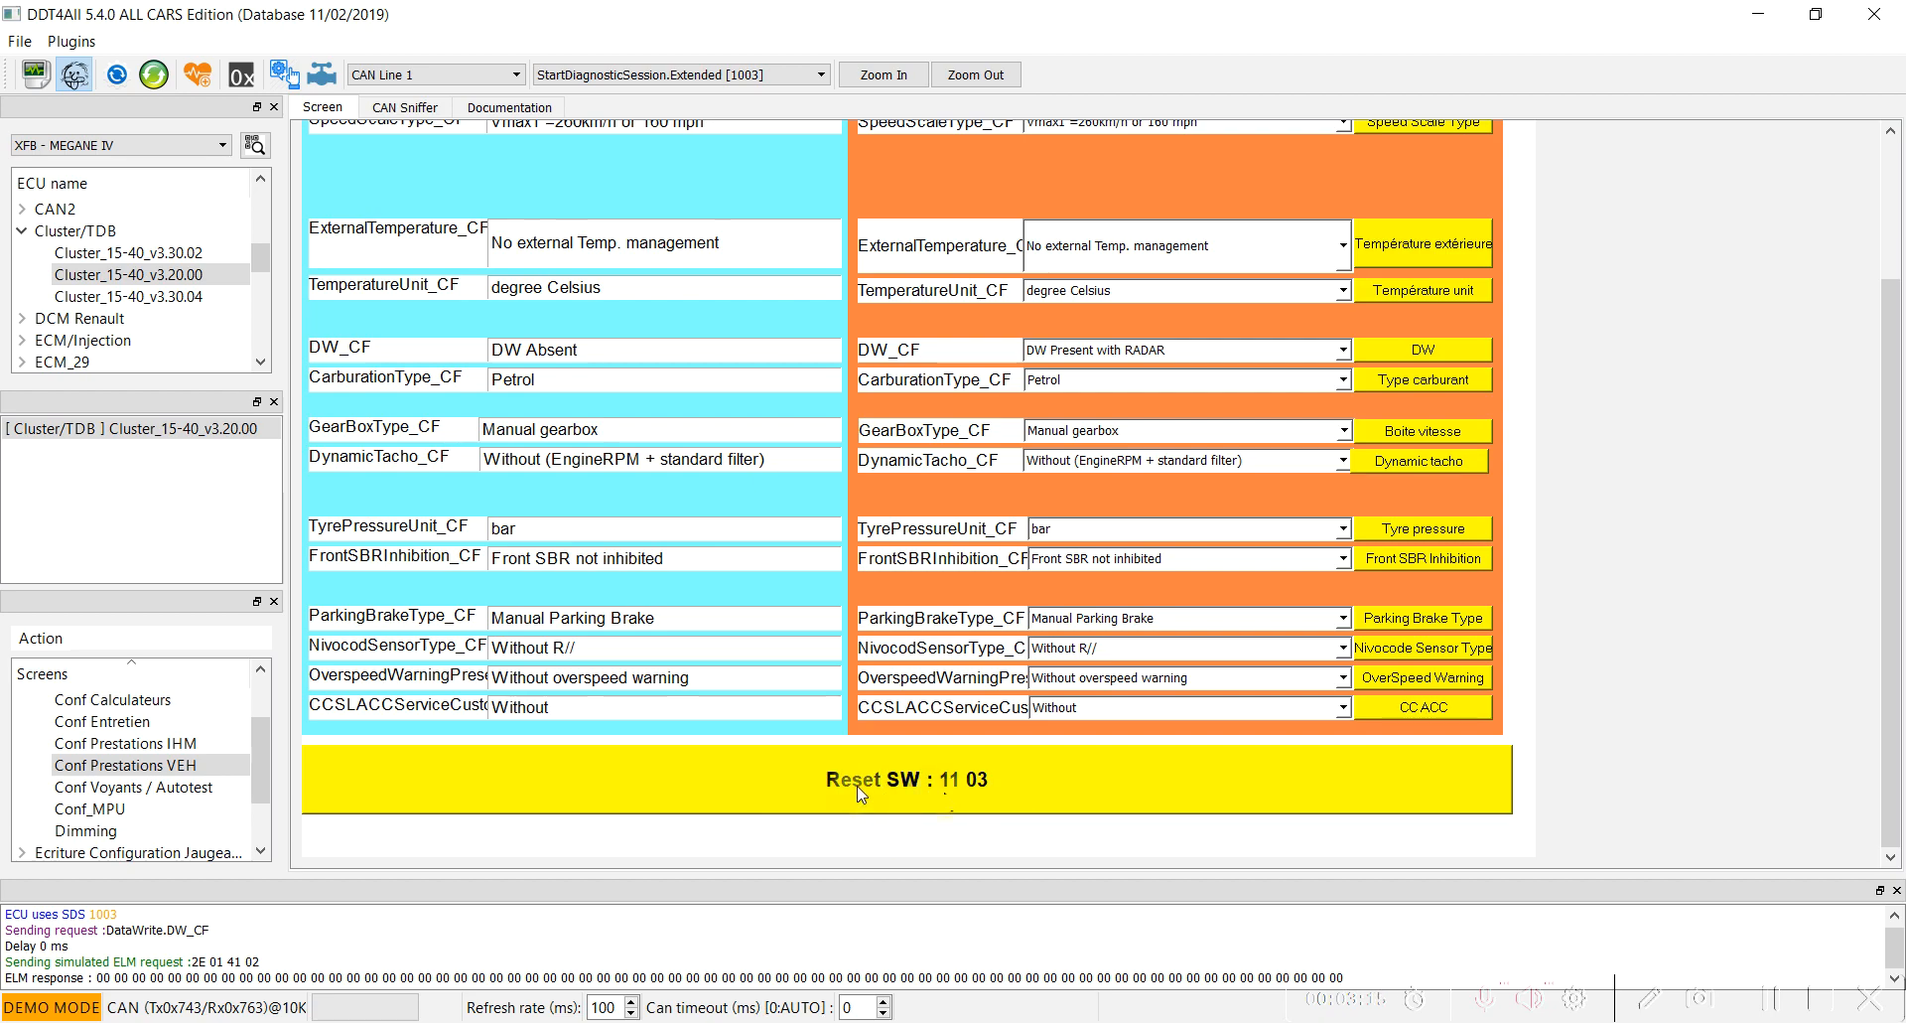
pyautogui.scroll(2, 859, 793)
pyautogui.scroll(1, 1070, 783)
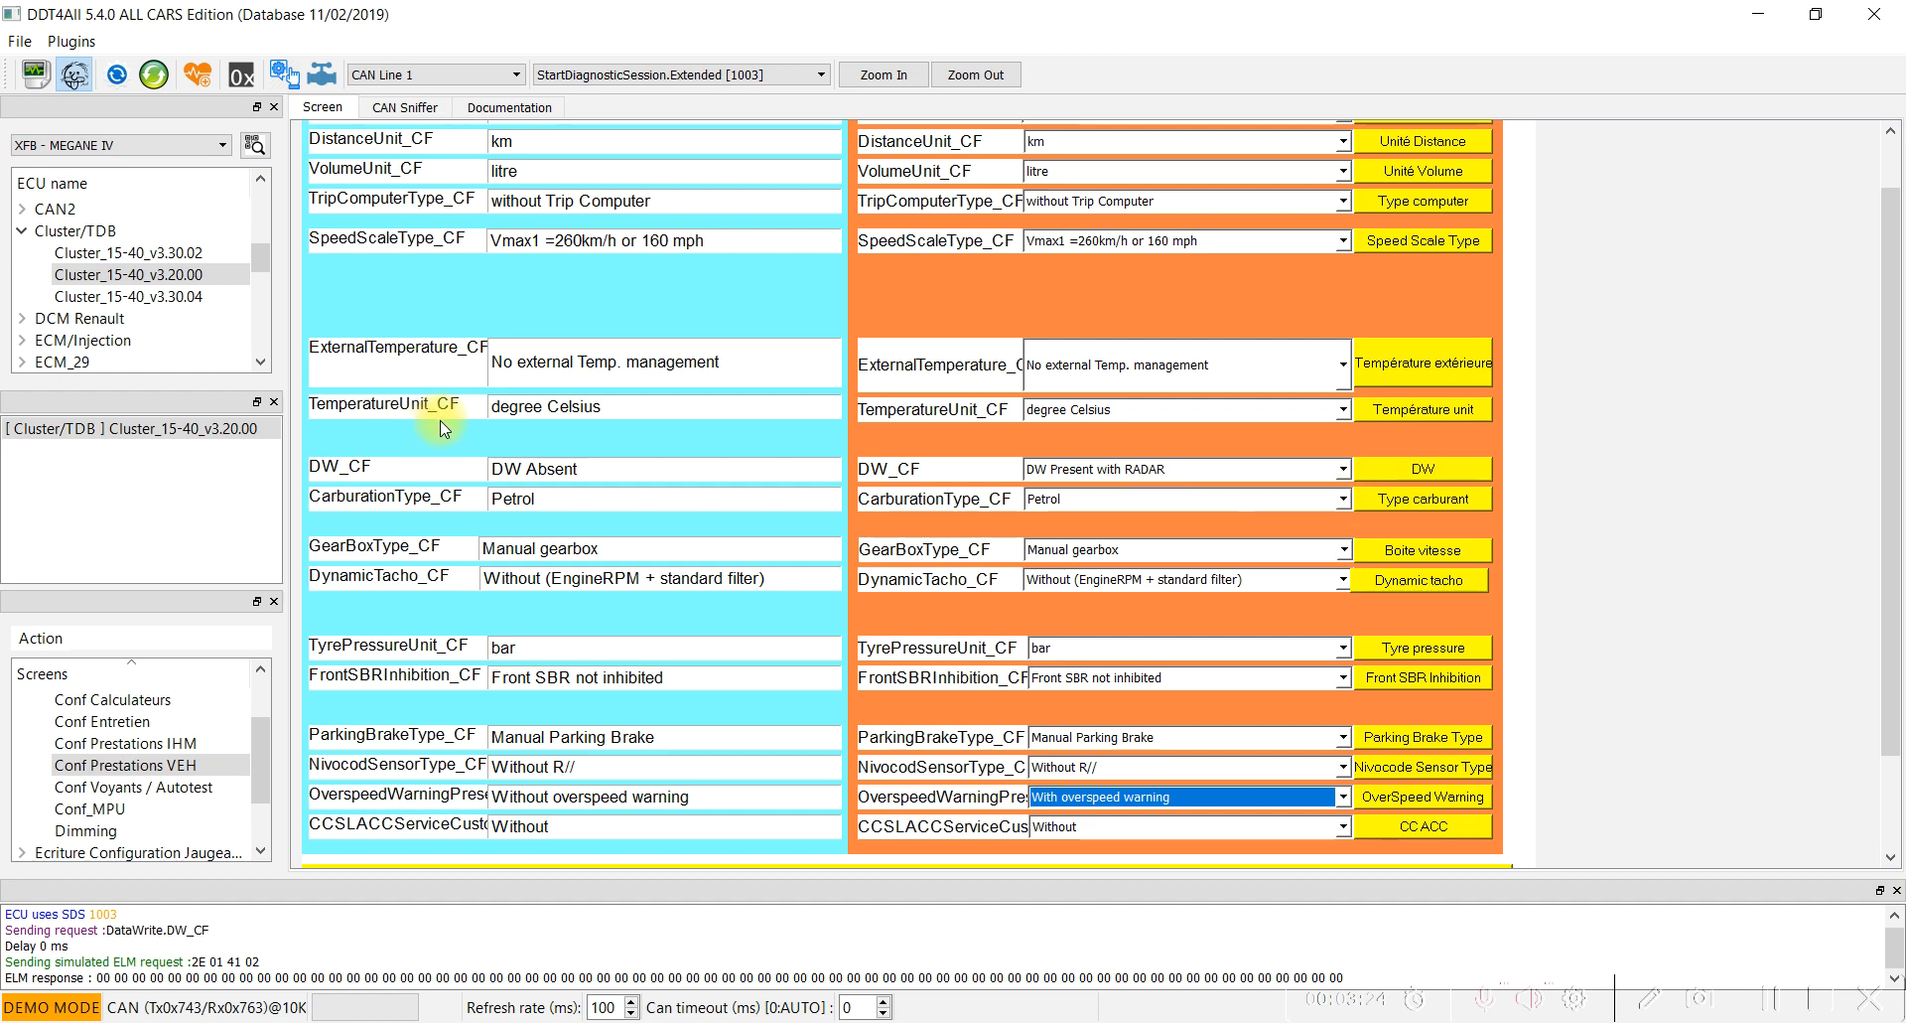
# Add RadNav 3.X v3.3 from the Audio group to the session and load it.
pyautogui.click(21, 230)
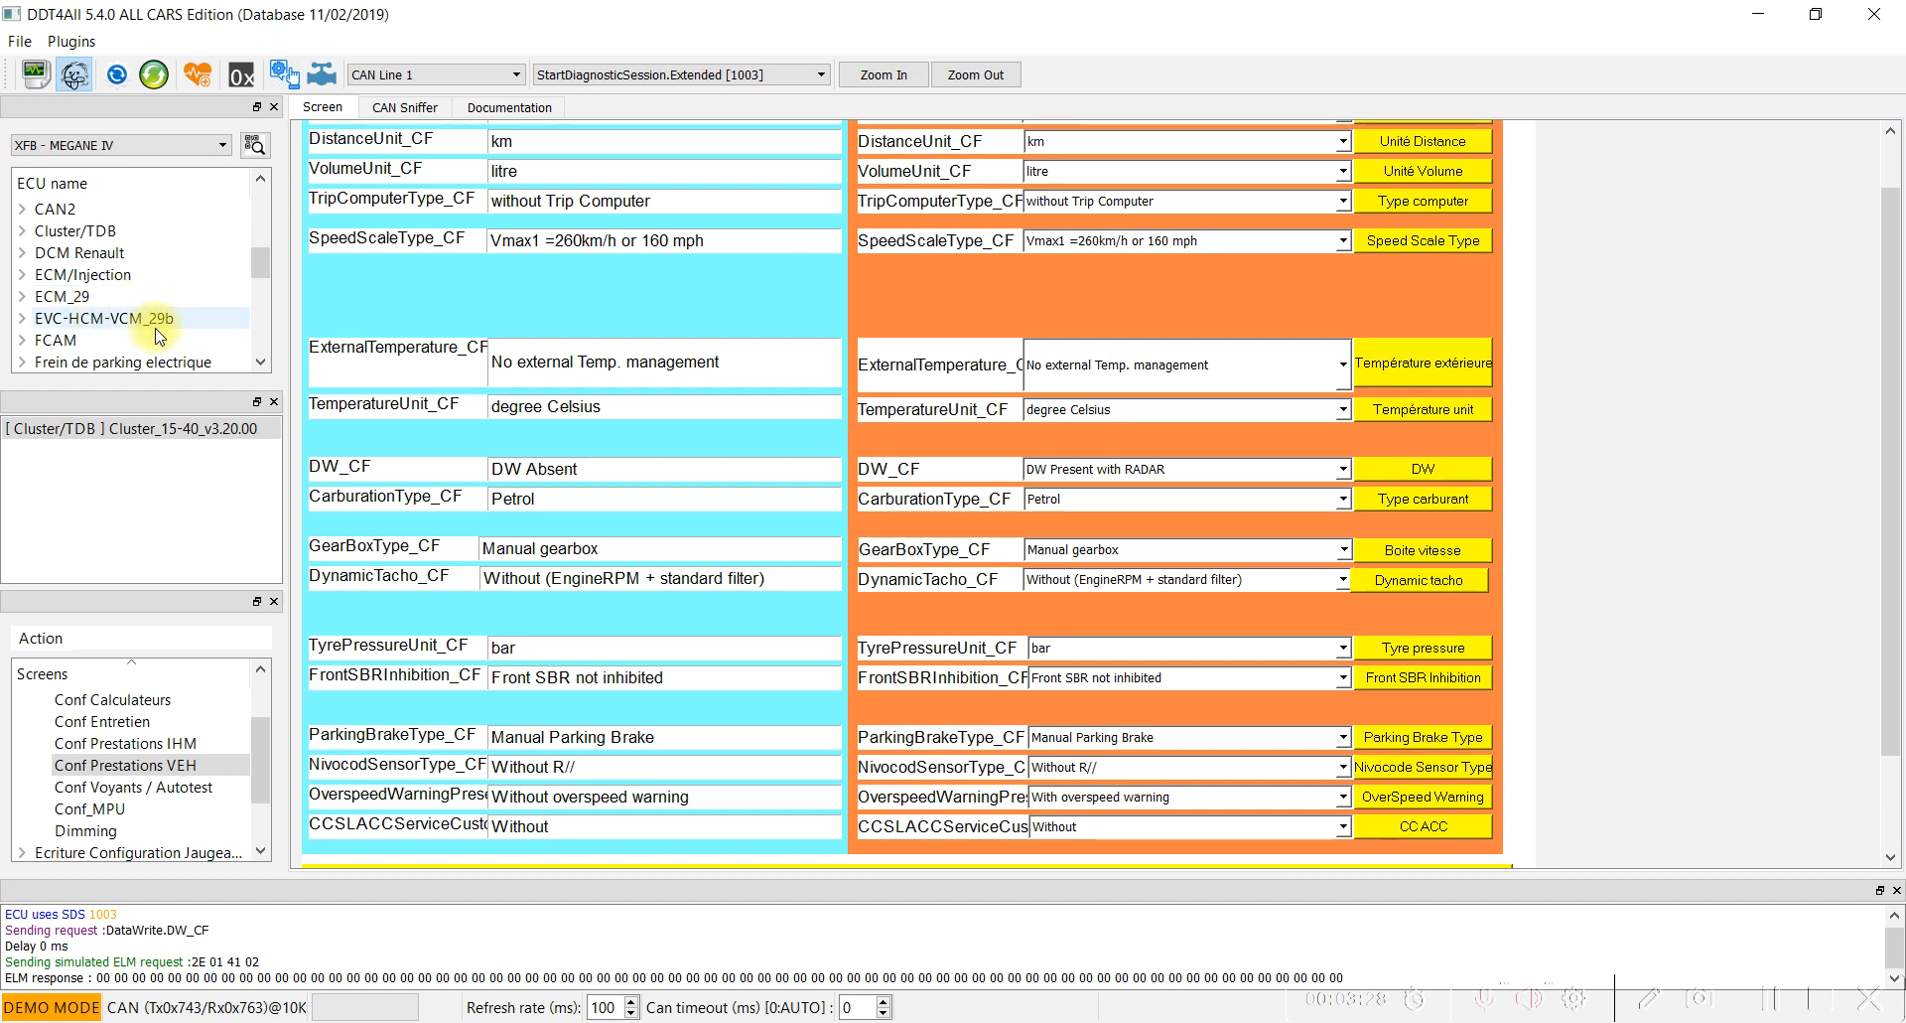
pyautogui.scroll(-2, 119, 318)
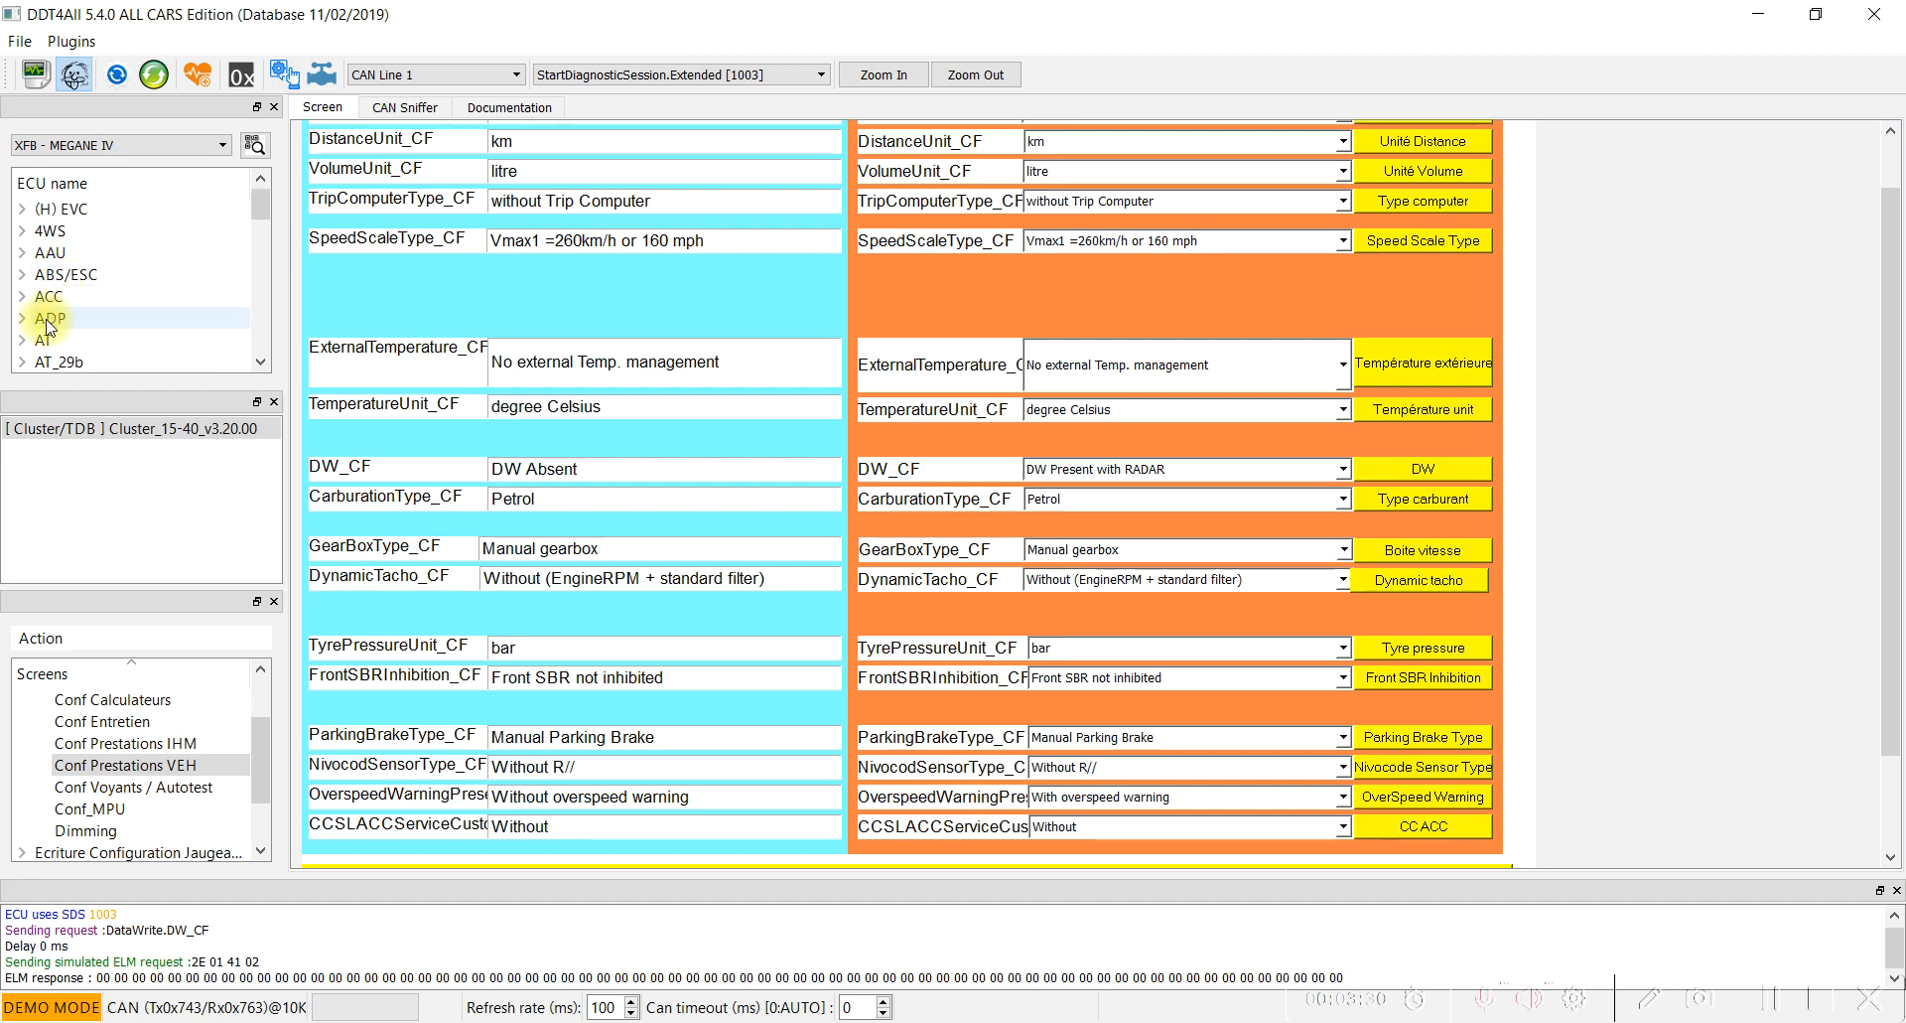
pyautogui.scroll(-1, 57, 345)
pyautogui.click(22, 360)
pyautogui.scroll(-1, 147, 326)
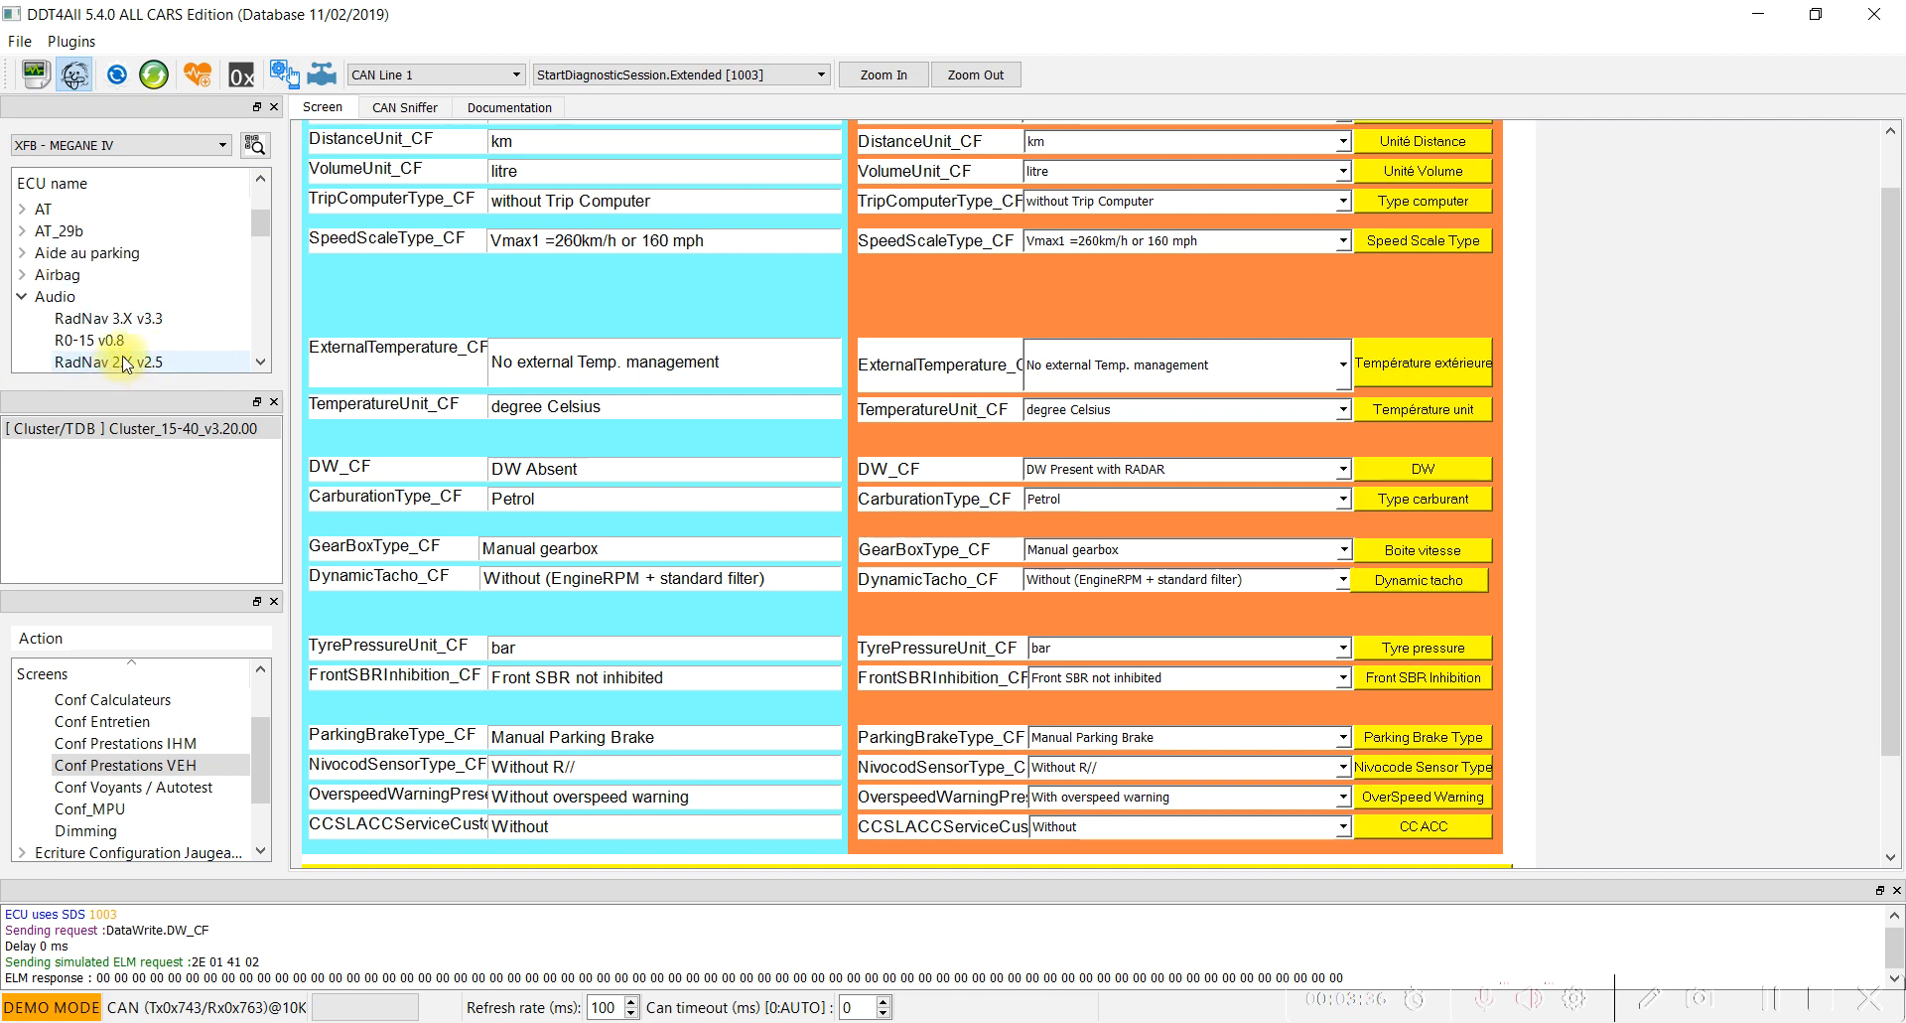
pyautogui.scroll(-1, 143, 344)
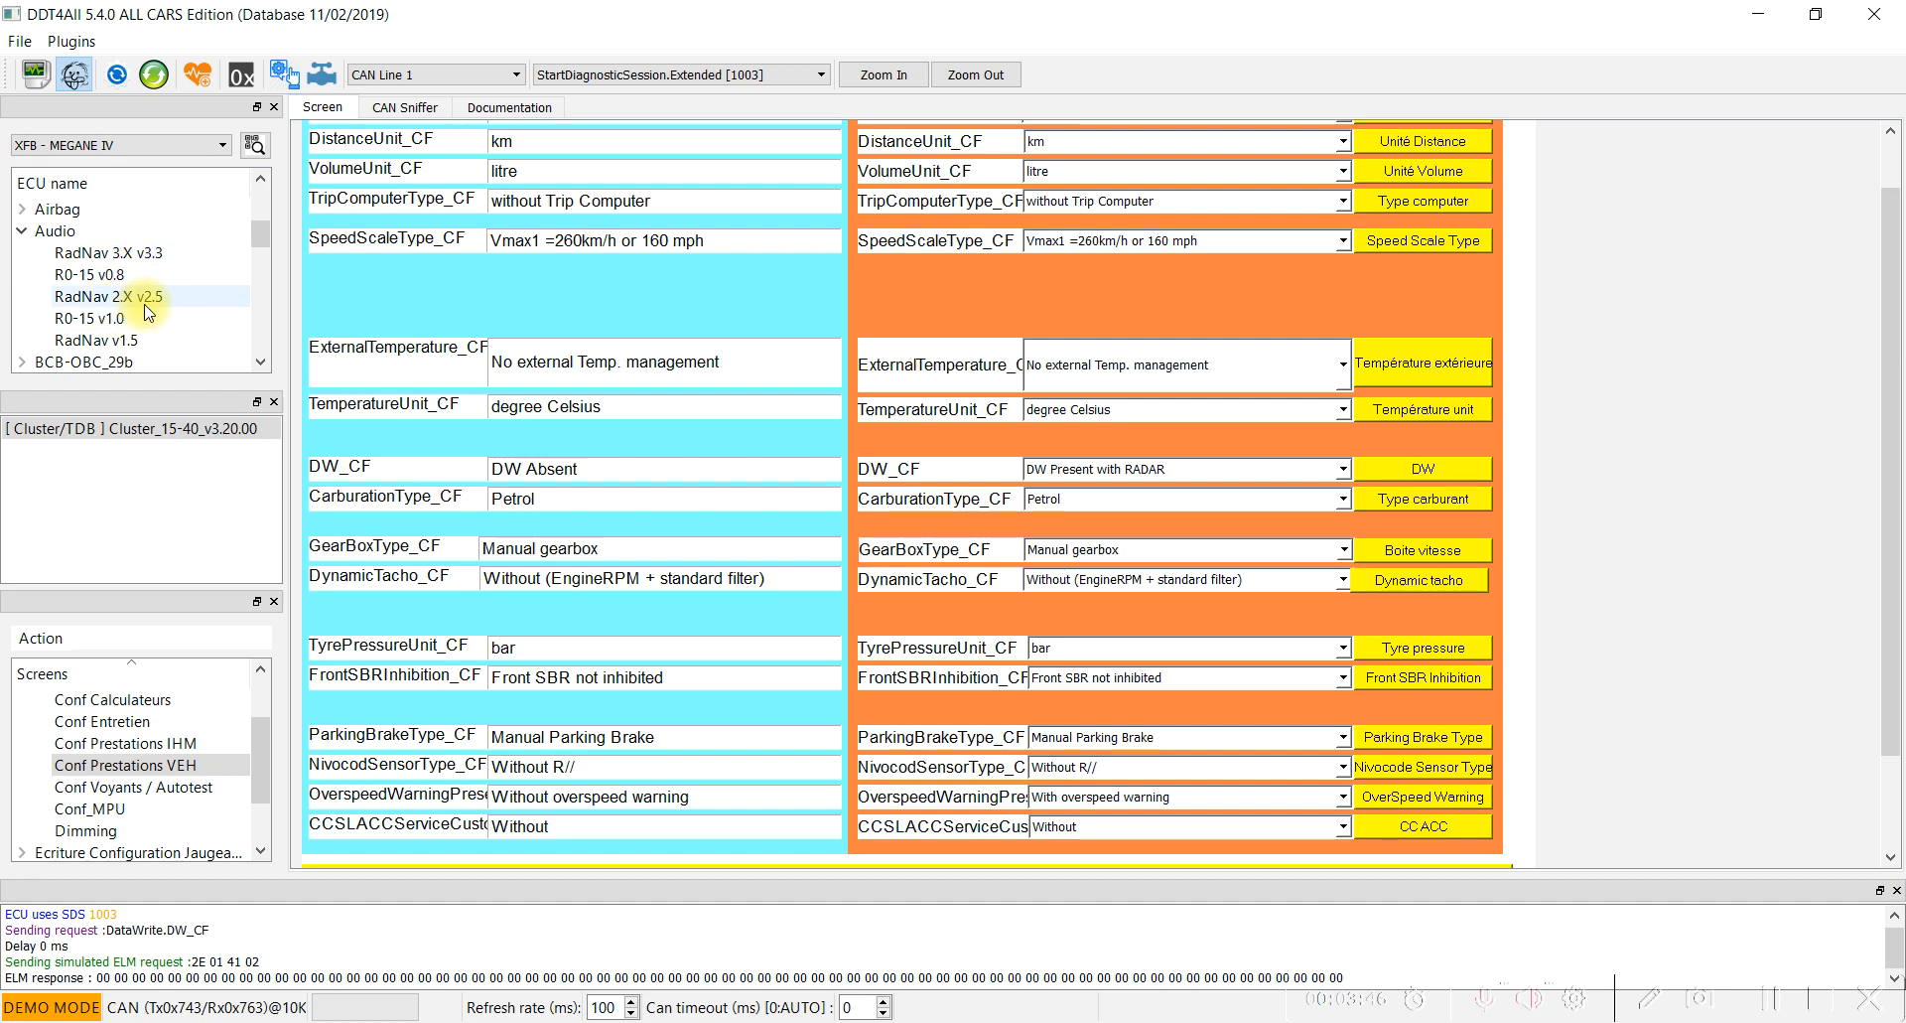
pyautogui.doubleClick(139, 254)
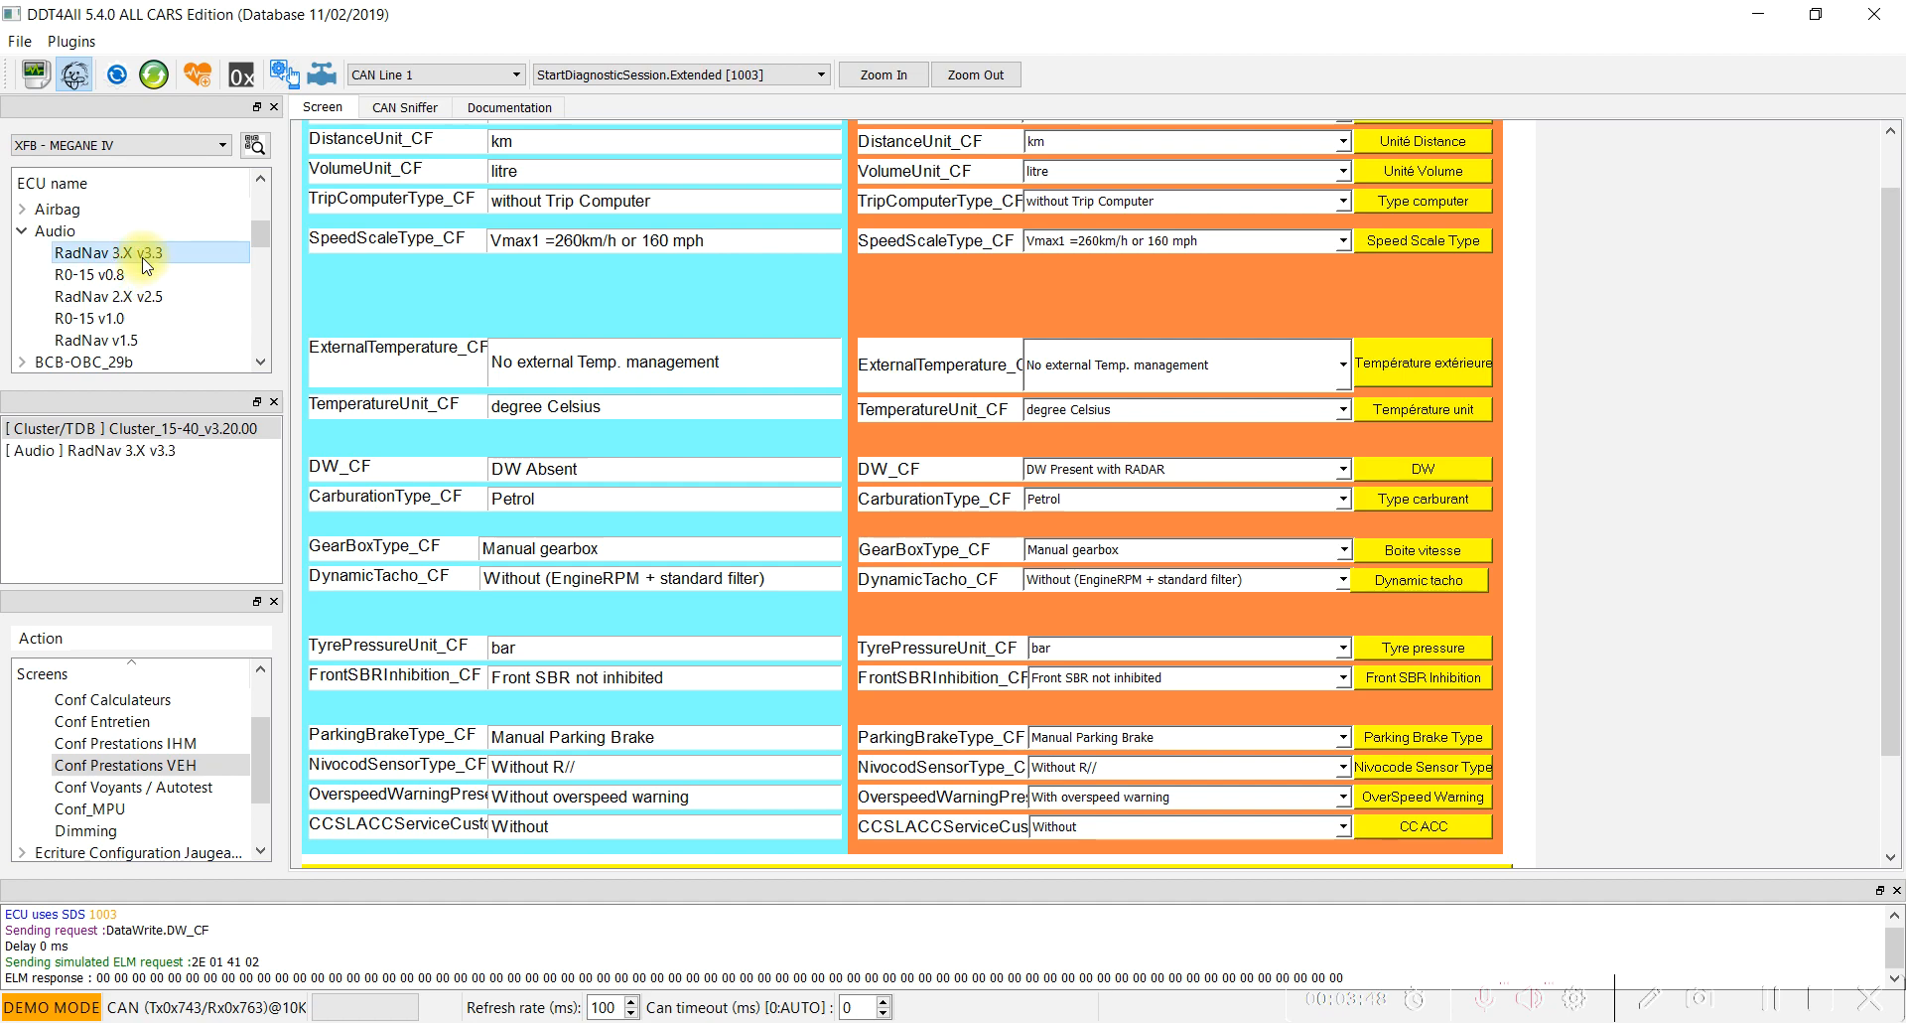
pyautogui.click(109, 452)
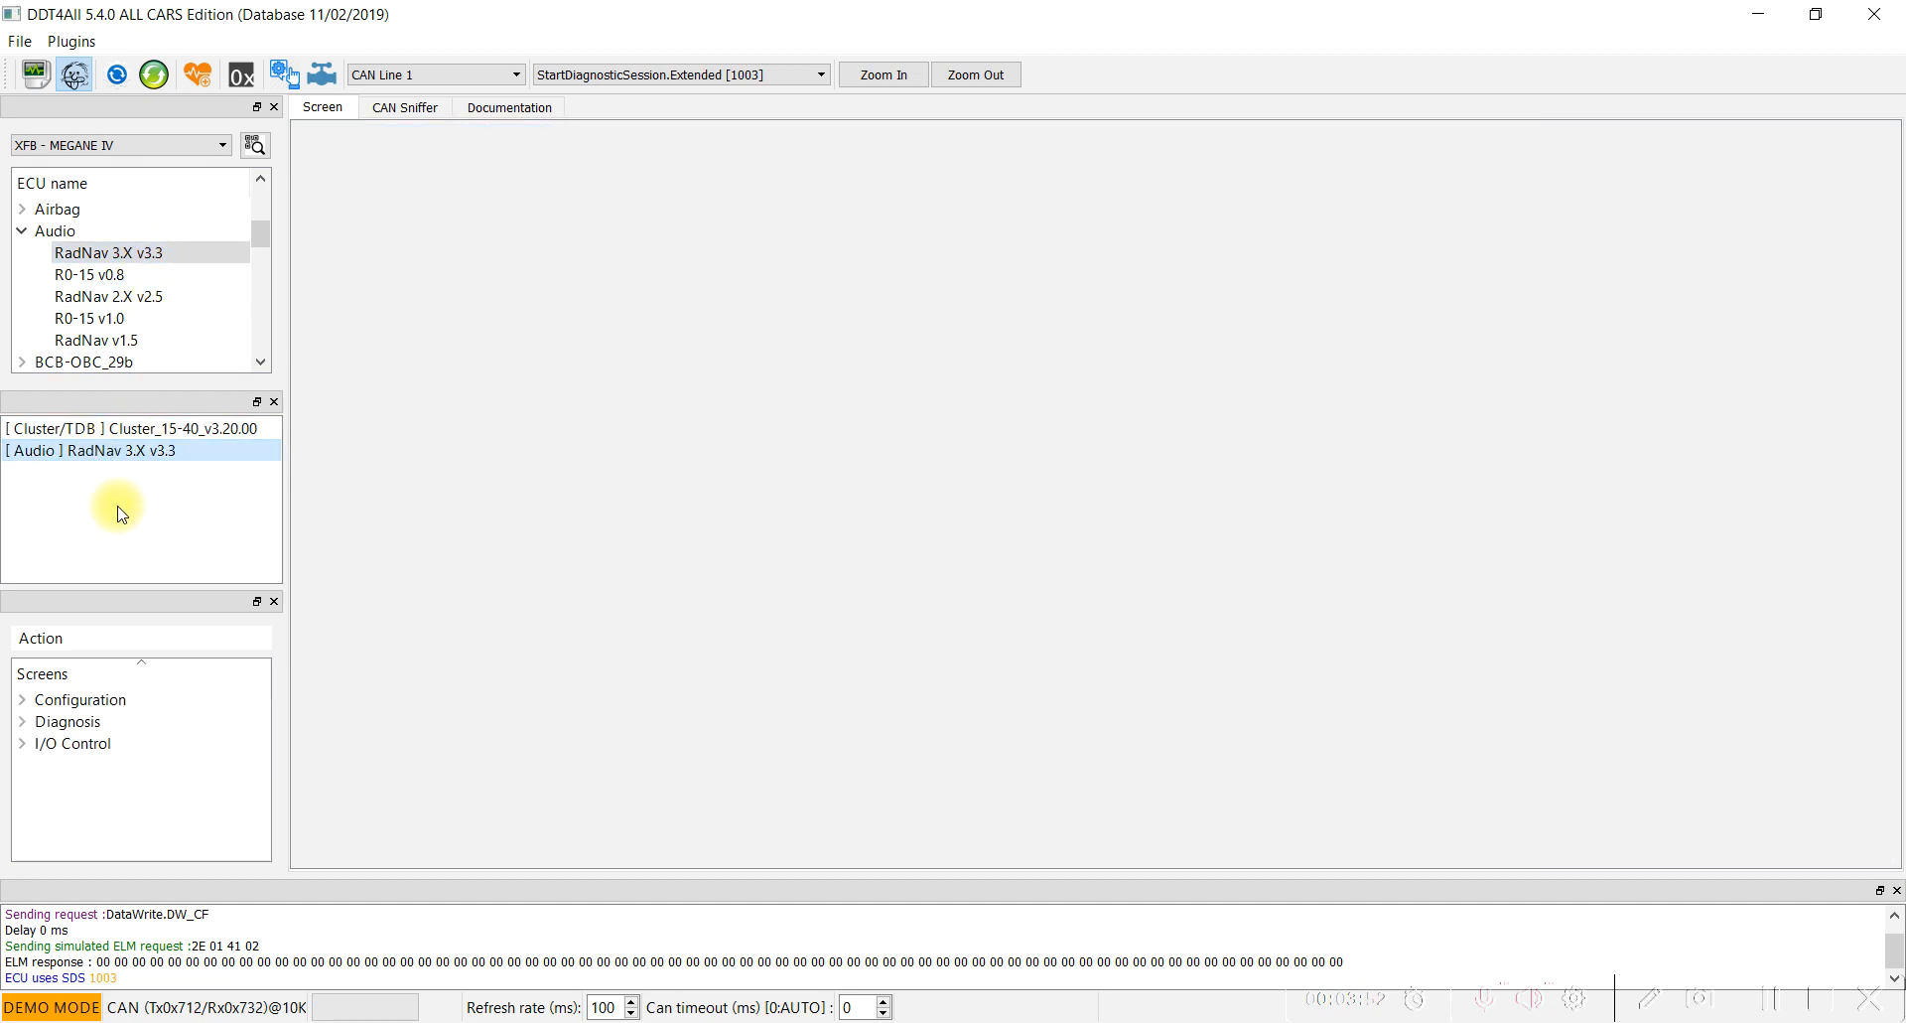
# Open the ECU configuration - Part II screen from the RadNav unit's Configuration category.
pyautogui.click(22, 700)
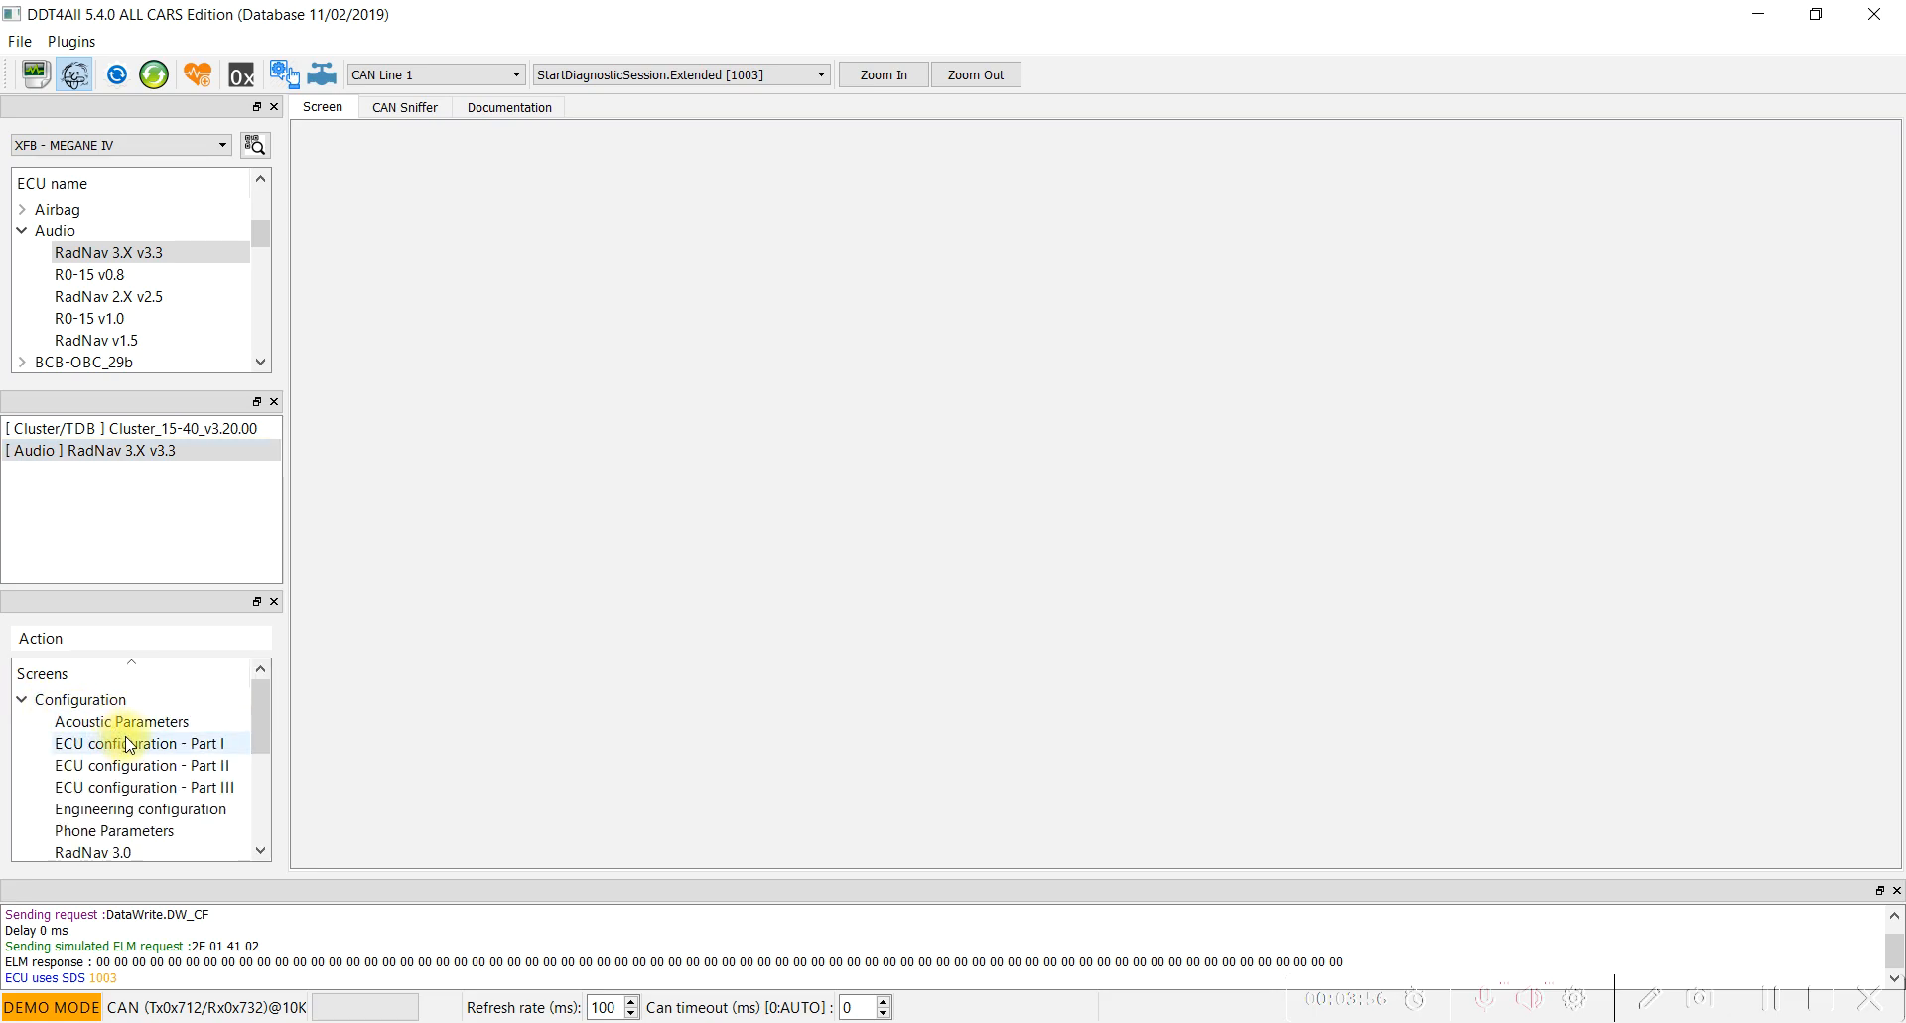
pyautogui.scroll(-1, 164, 777)
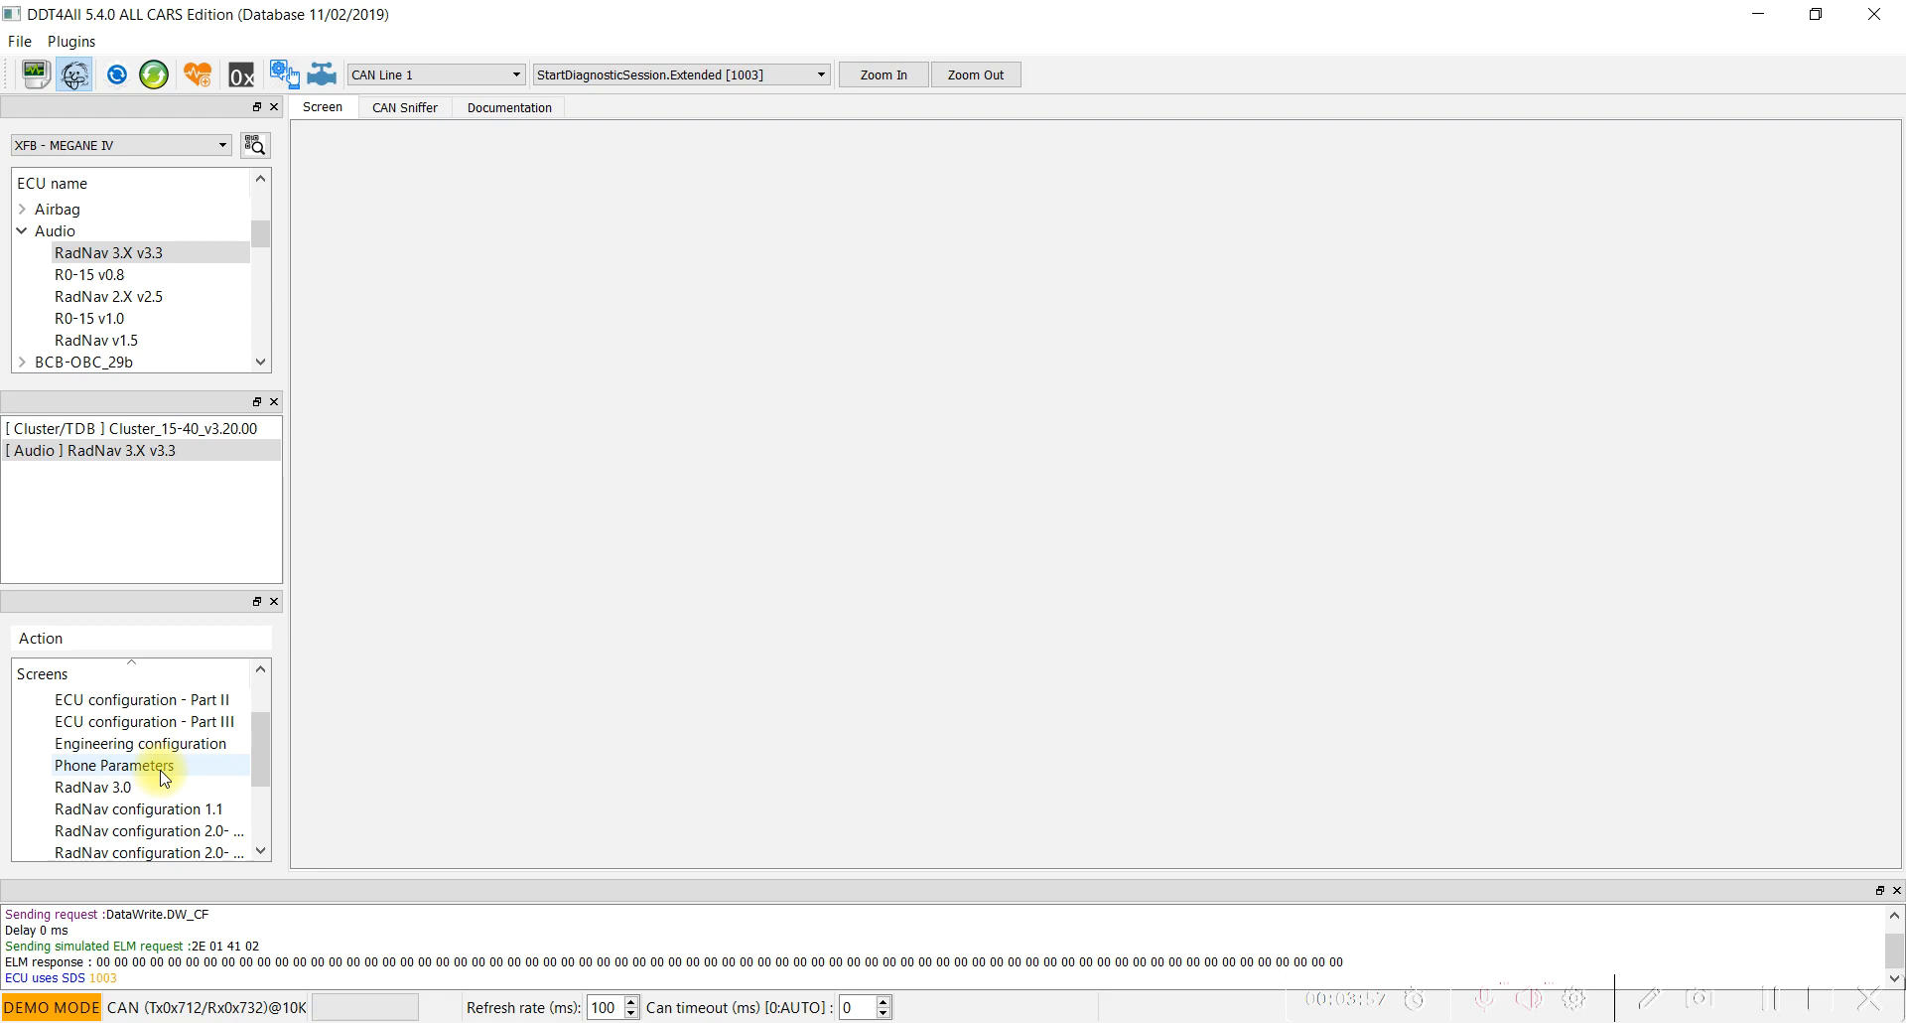
pyautogui.scroll(1, 164, 777)
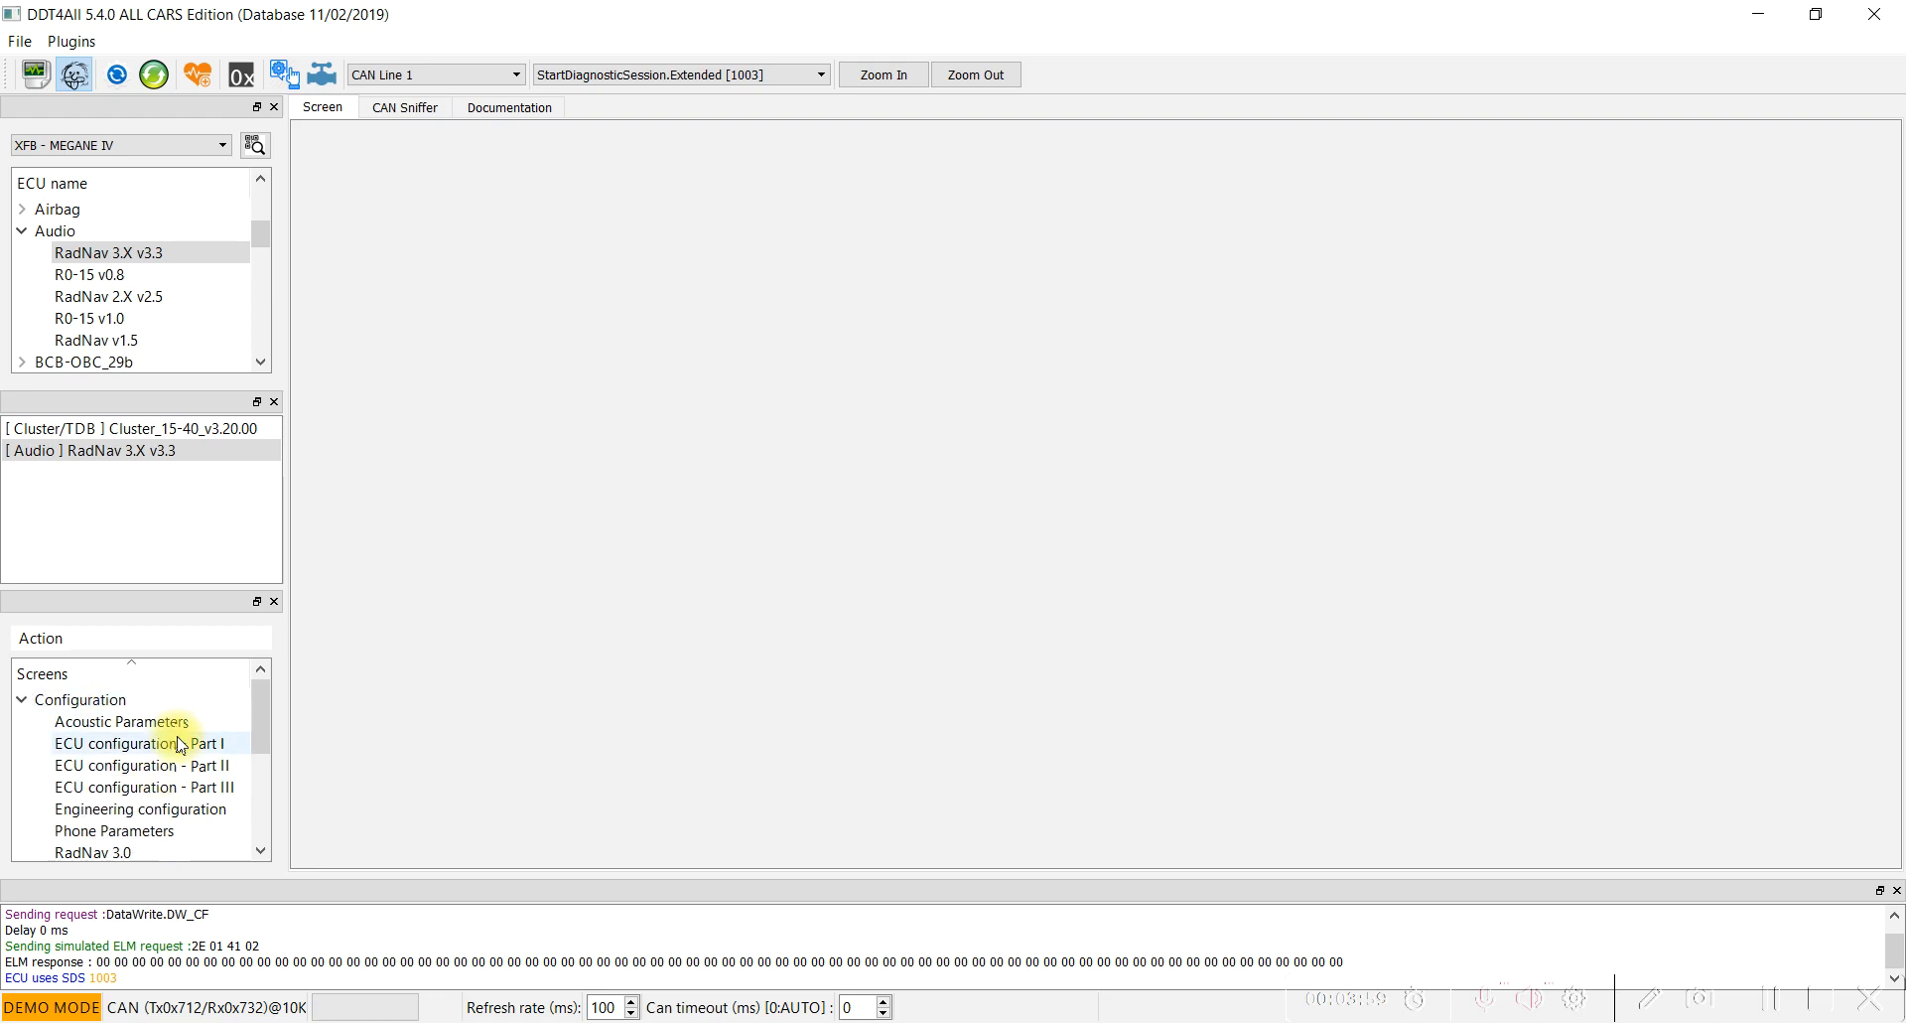
pyautogui.scroll(-2, 179, 744)
pyautogui.scroll(2, 178, 753)
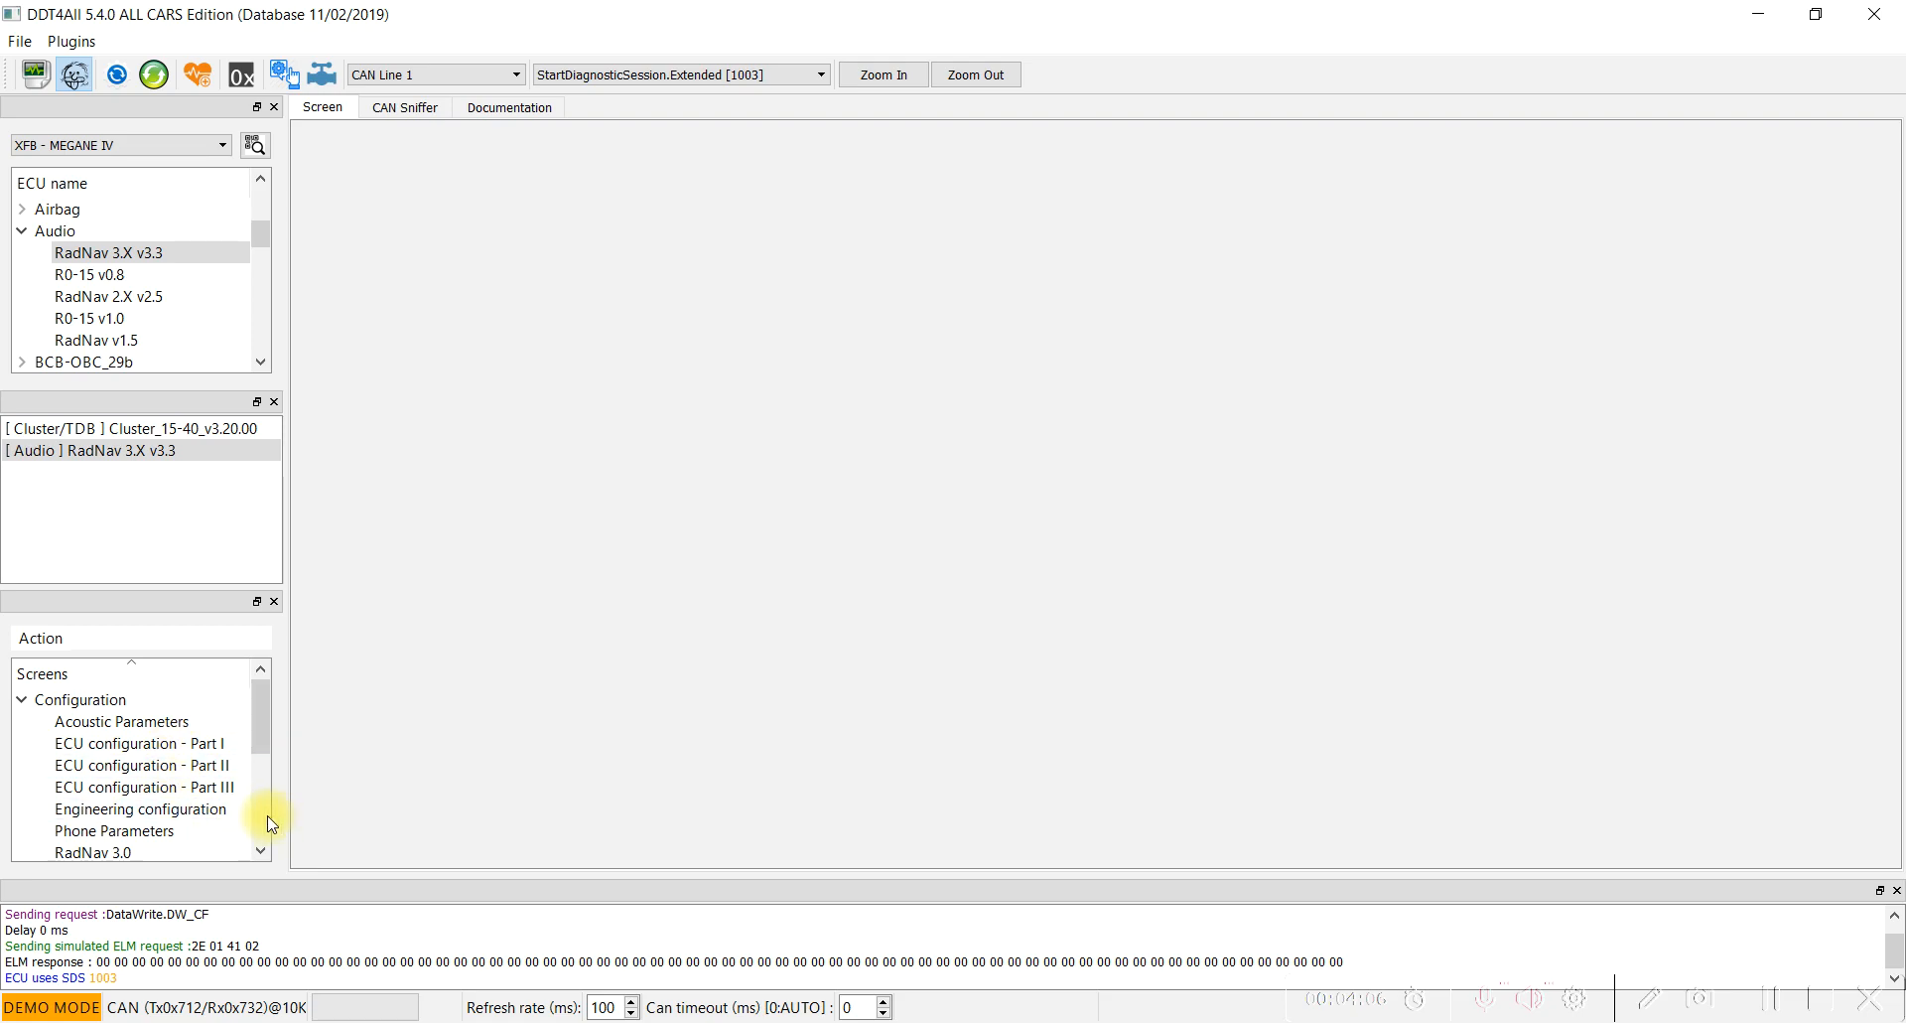
pyautogui.scroll(-1, 157, 762)
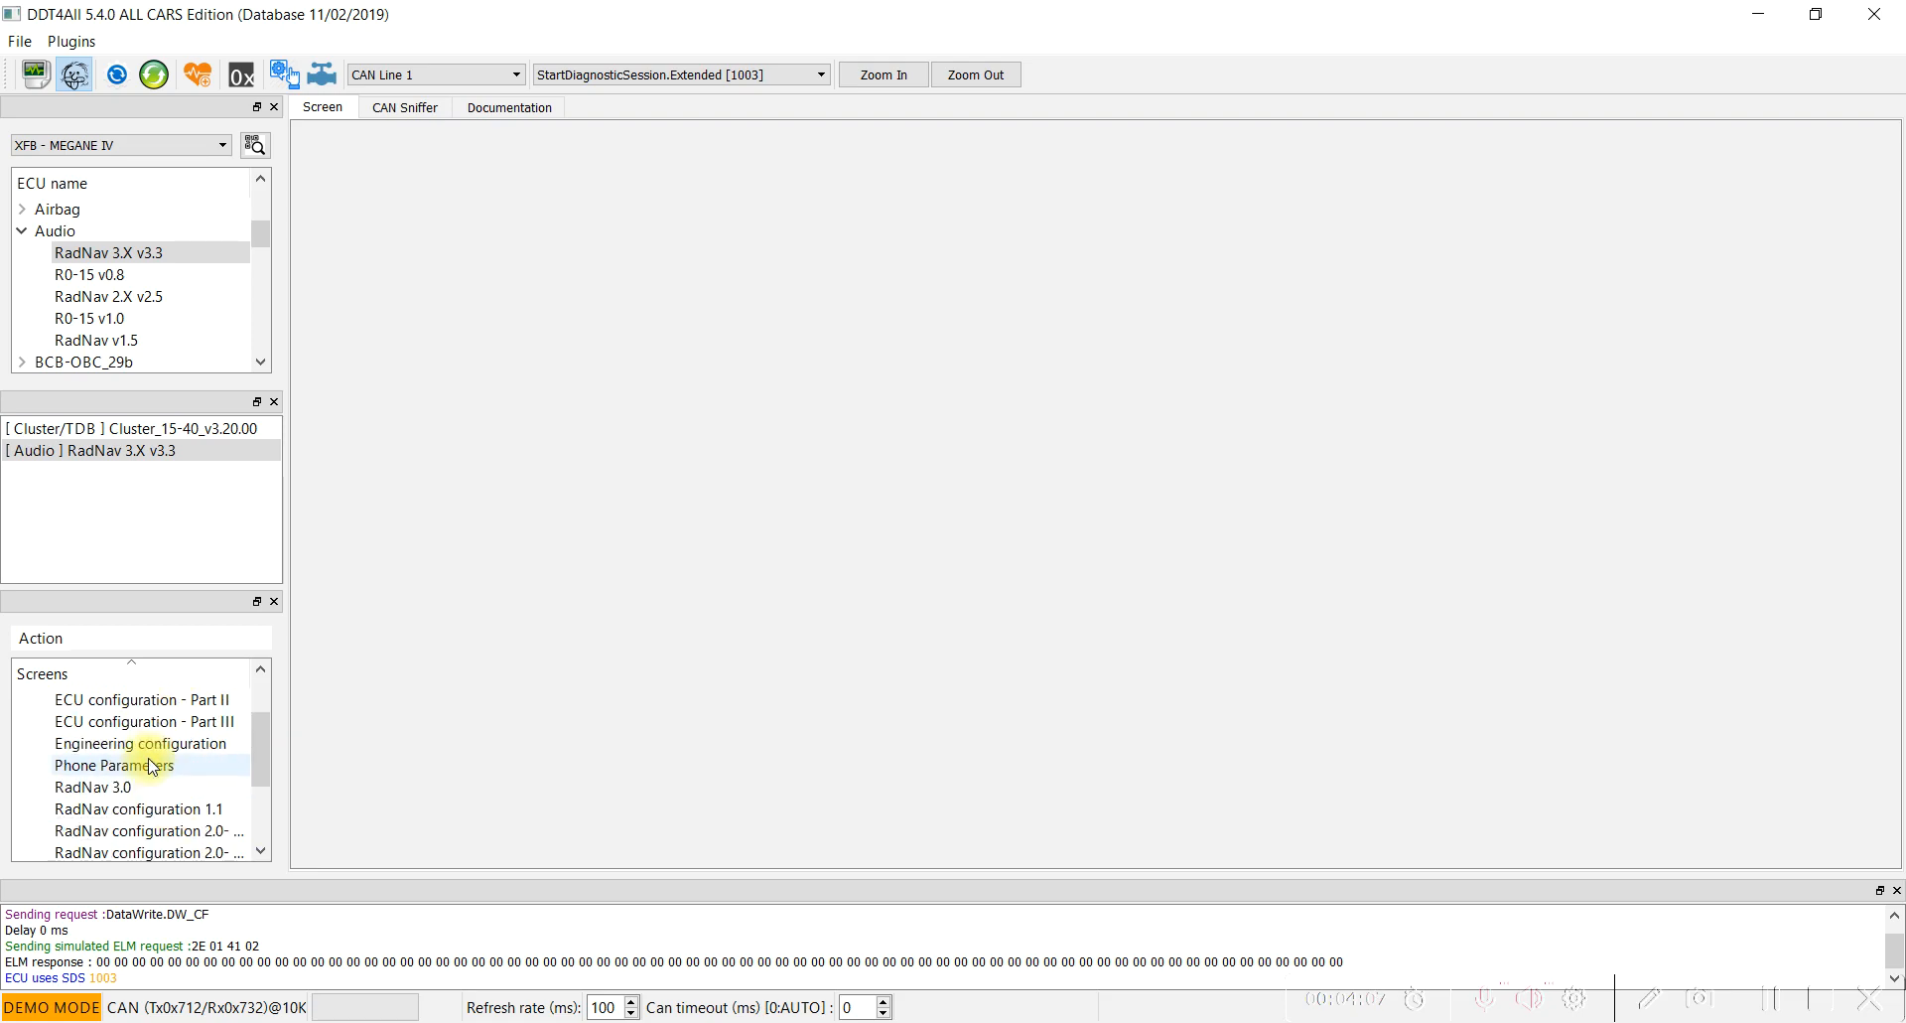
pyautogui.click(1773, 997)
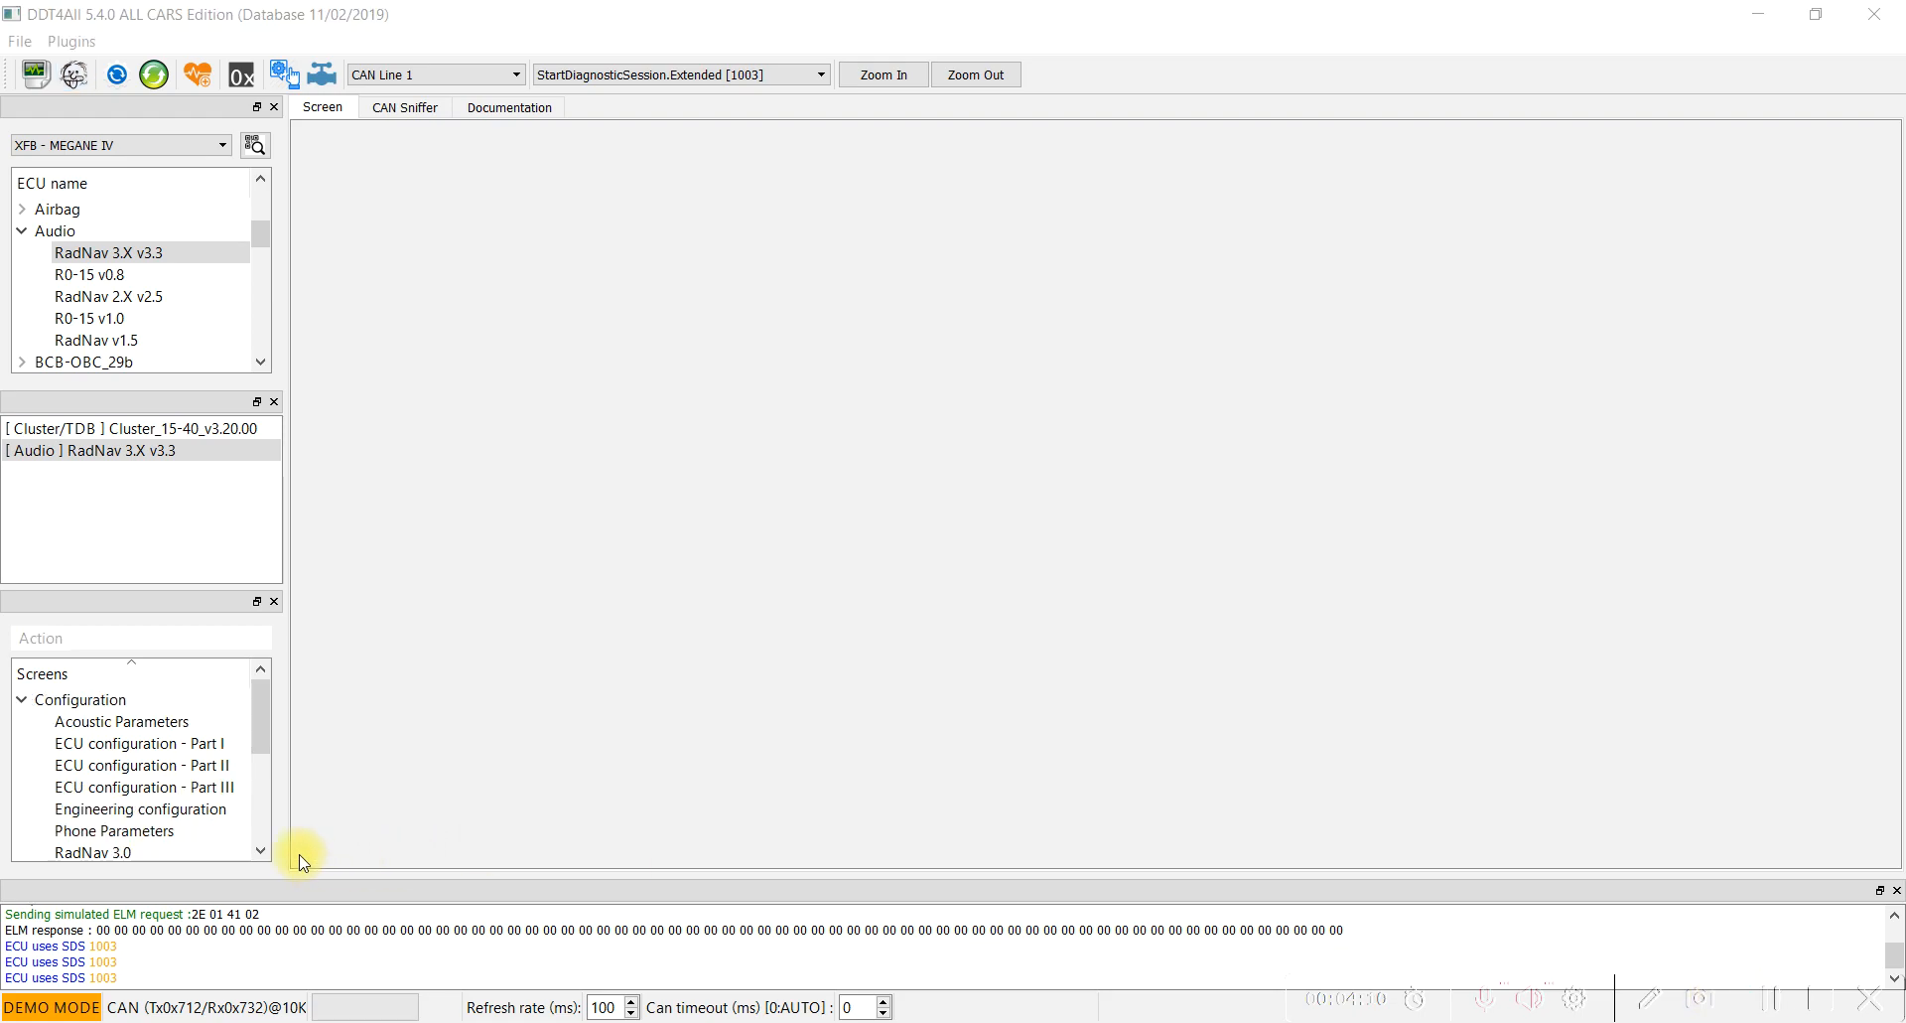
pyautogui.click(127, 768)
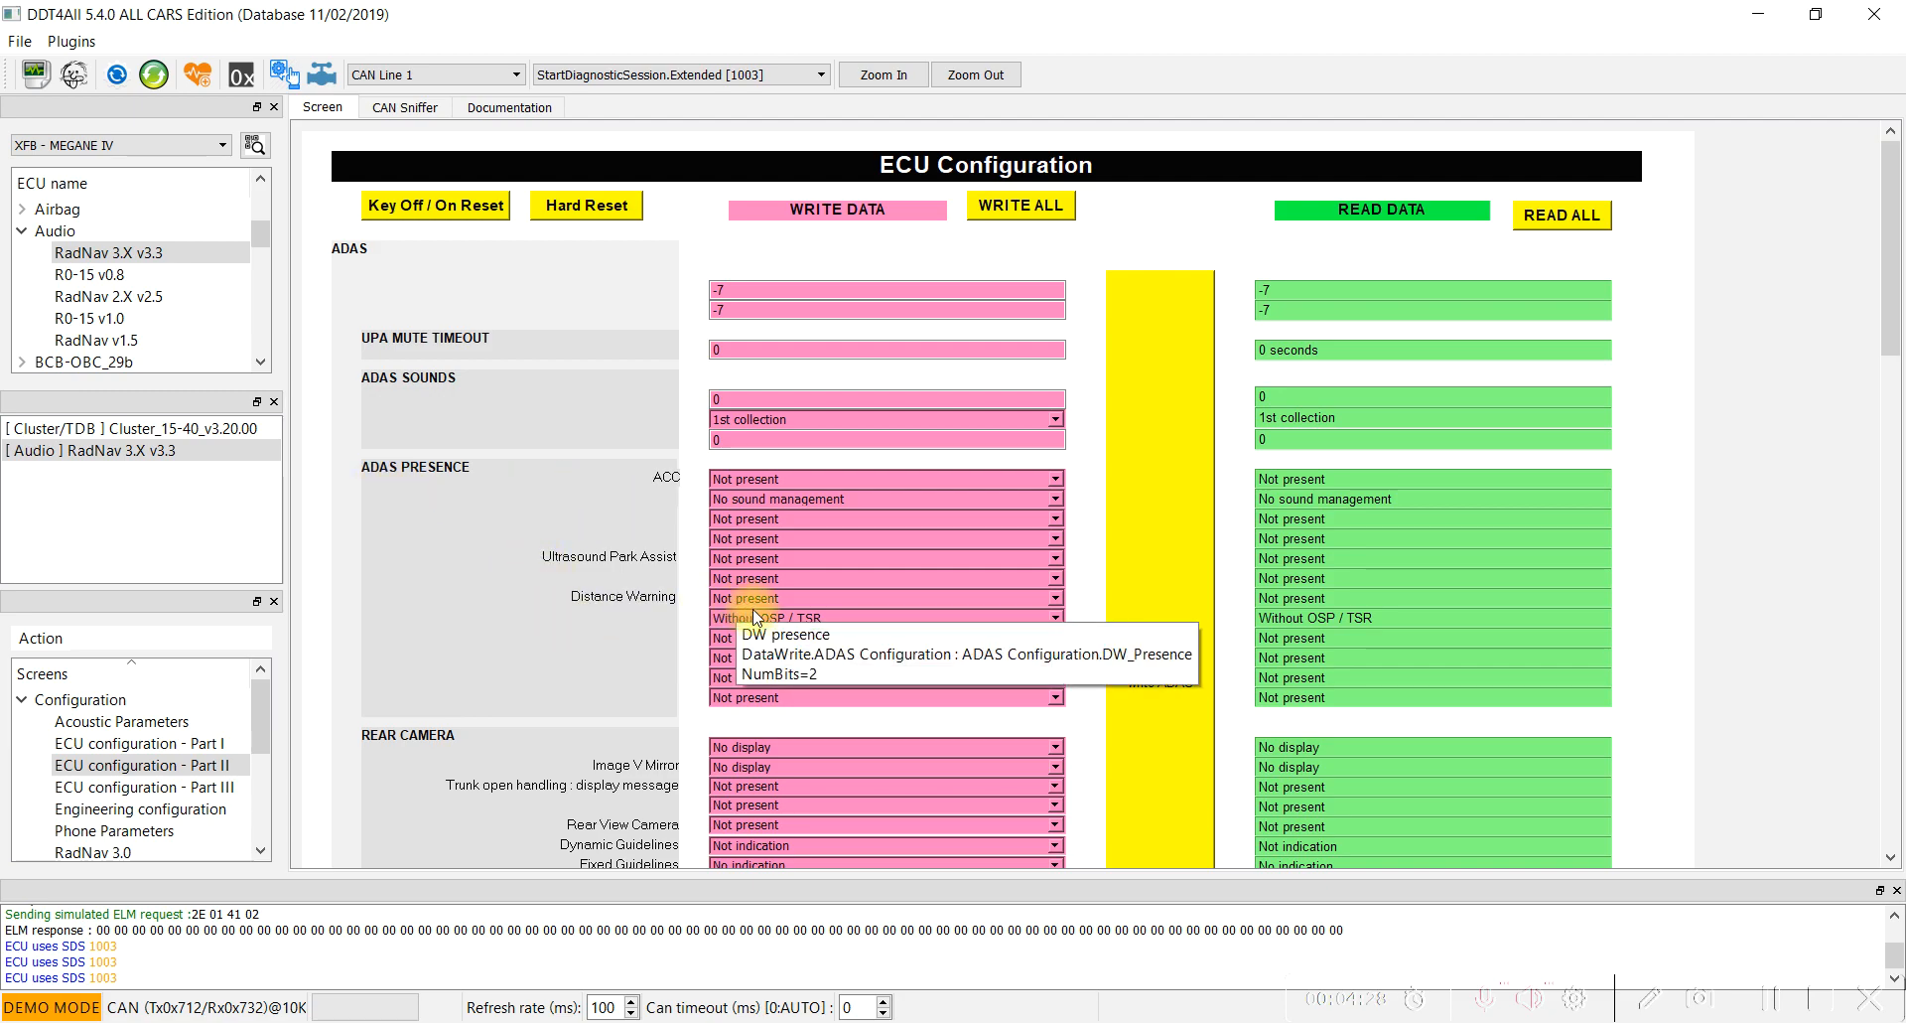
# Set Distance Warning under ADAS PRESENCE to DW by radar and try to write the ADAS configuration.
pyautogui.click(819, 600)
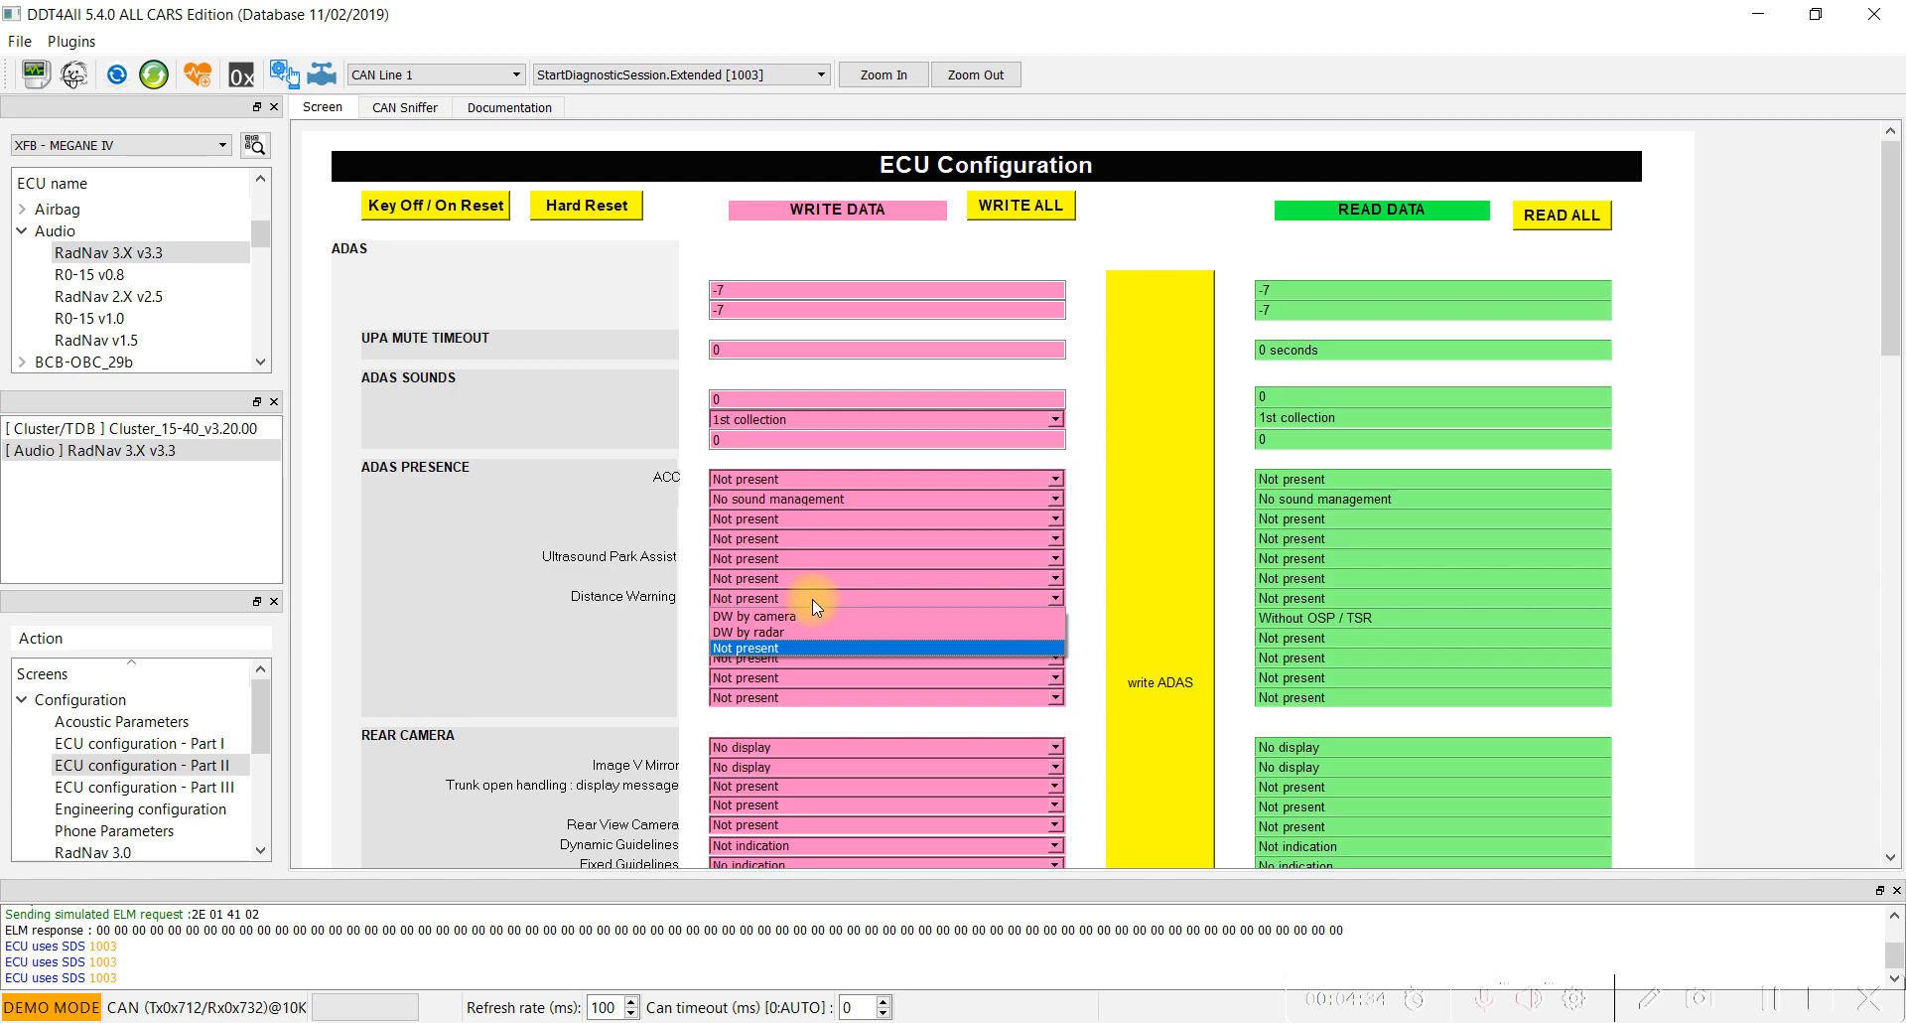
pyautogui.click(770, 632)
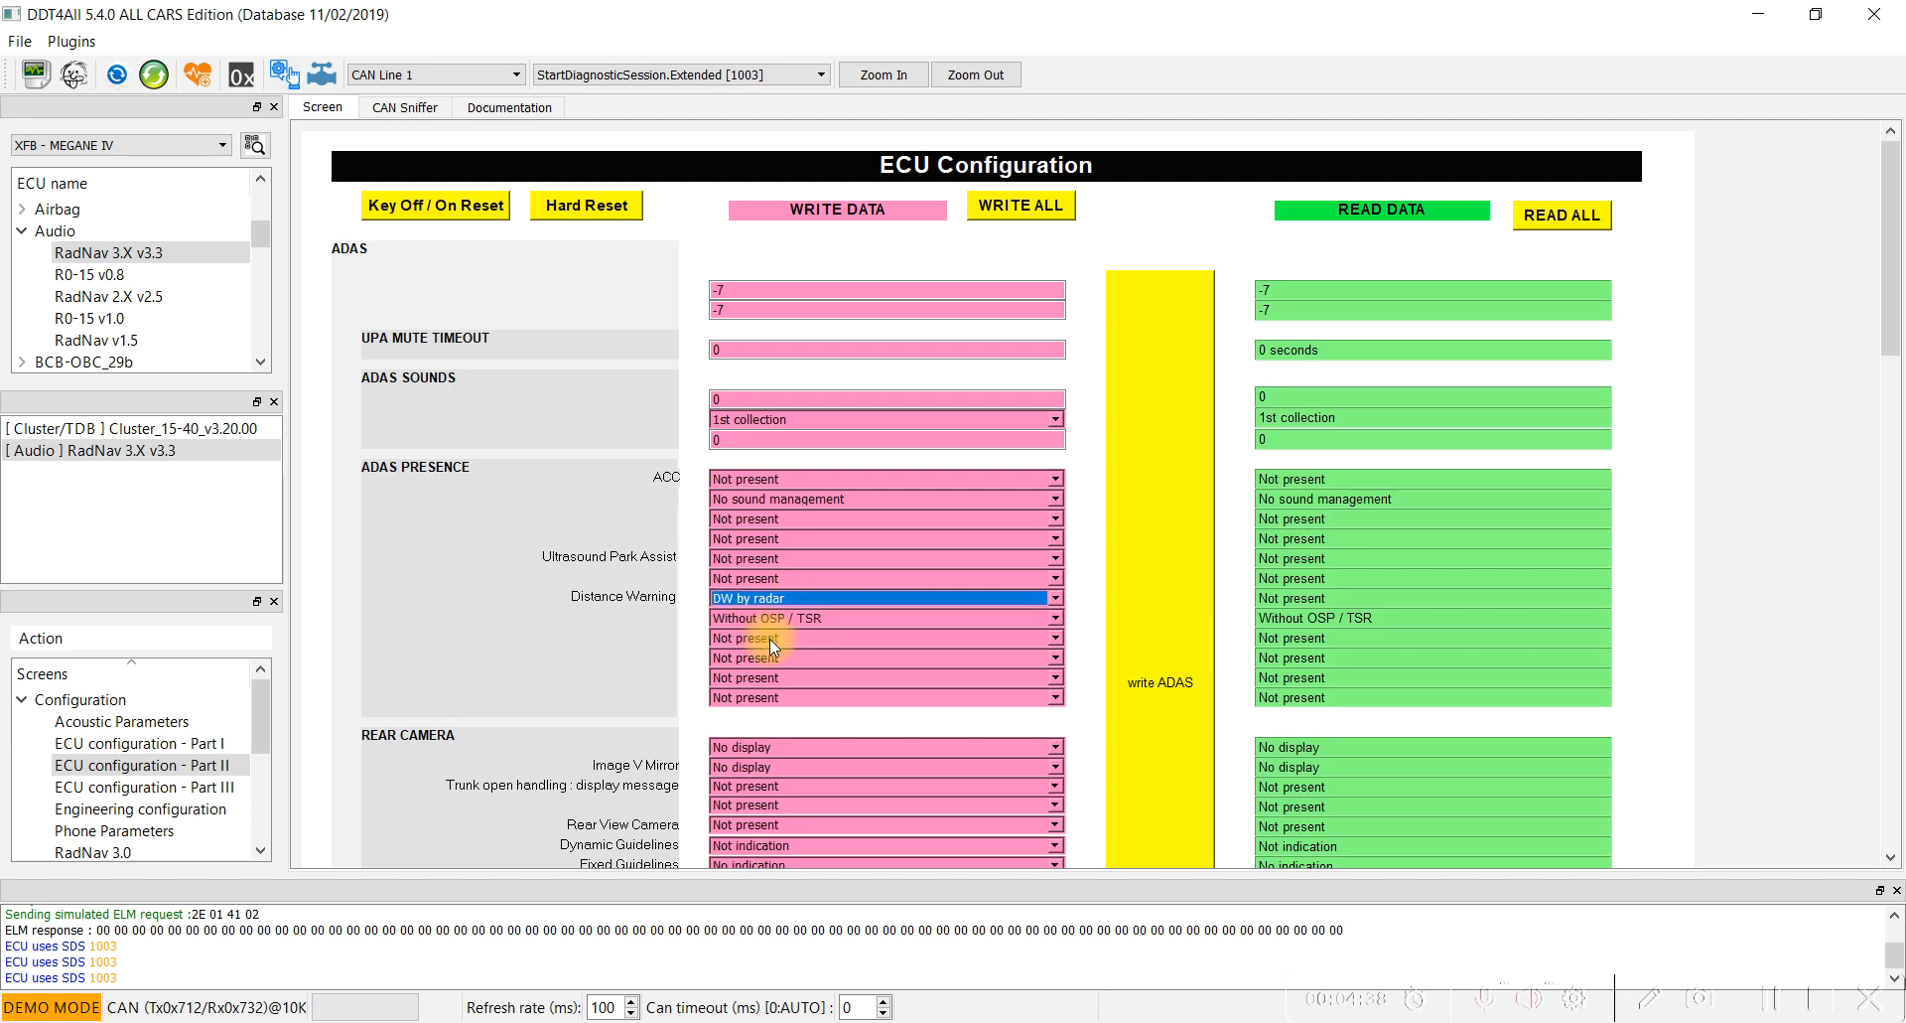
pyautogui.click(1120, 684)
pyautogui.click(1174, 695)
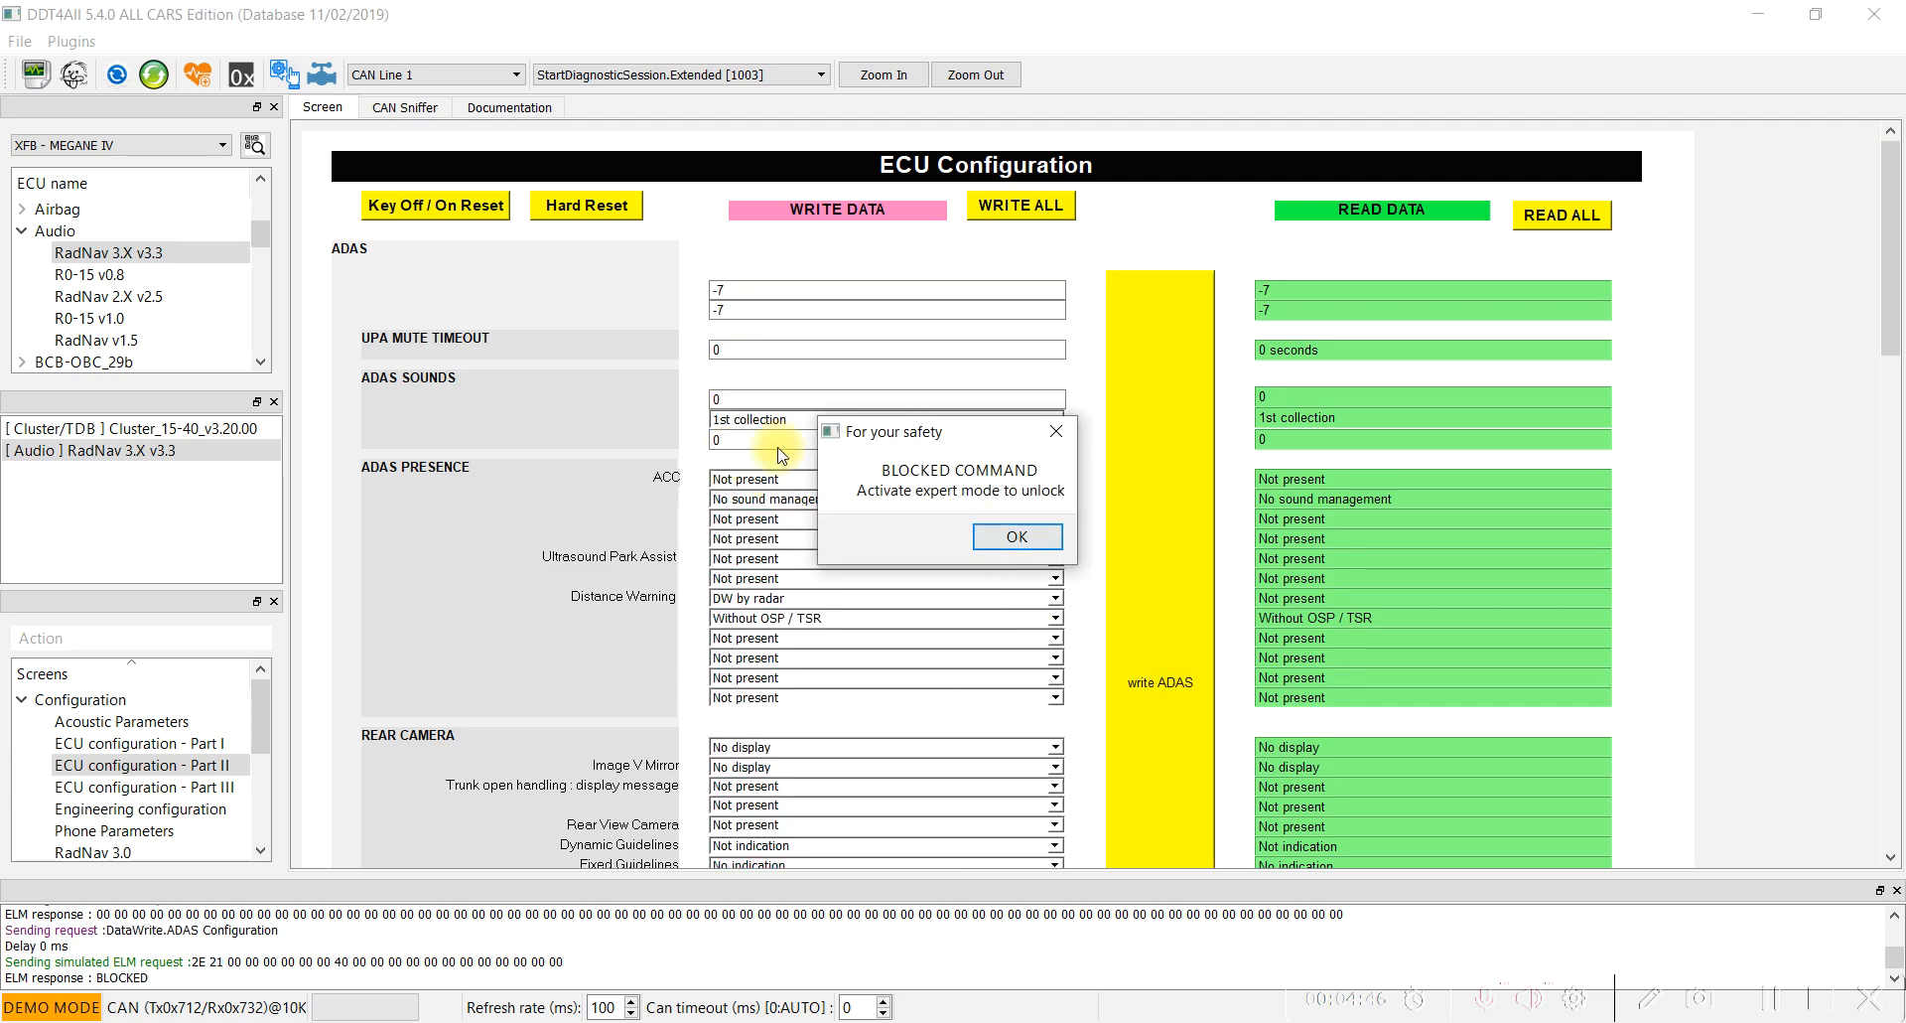
pyautogui.click(1016, 537)
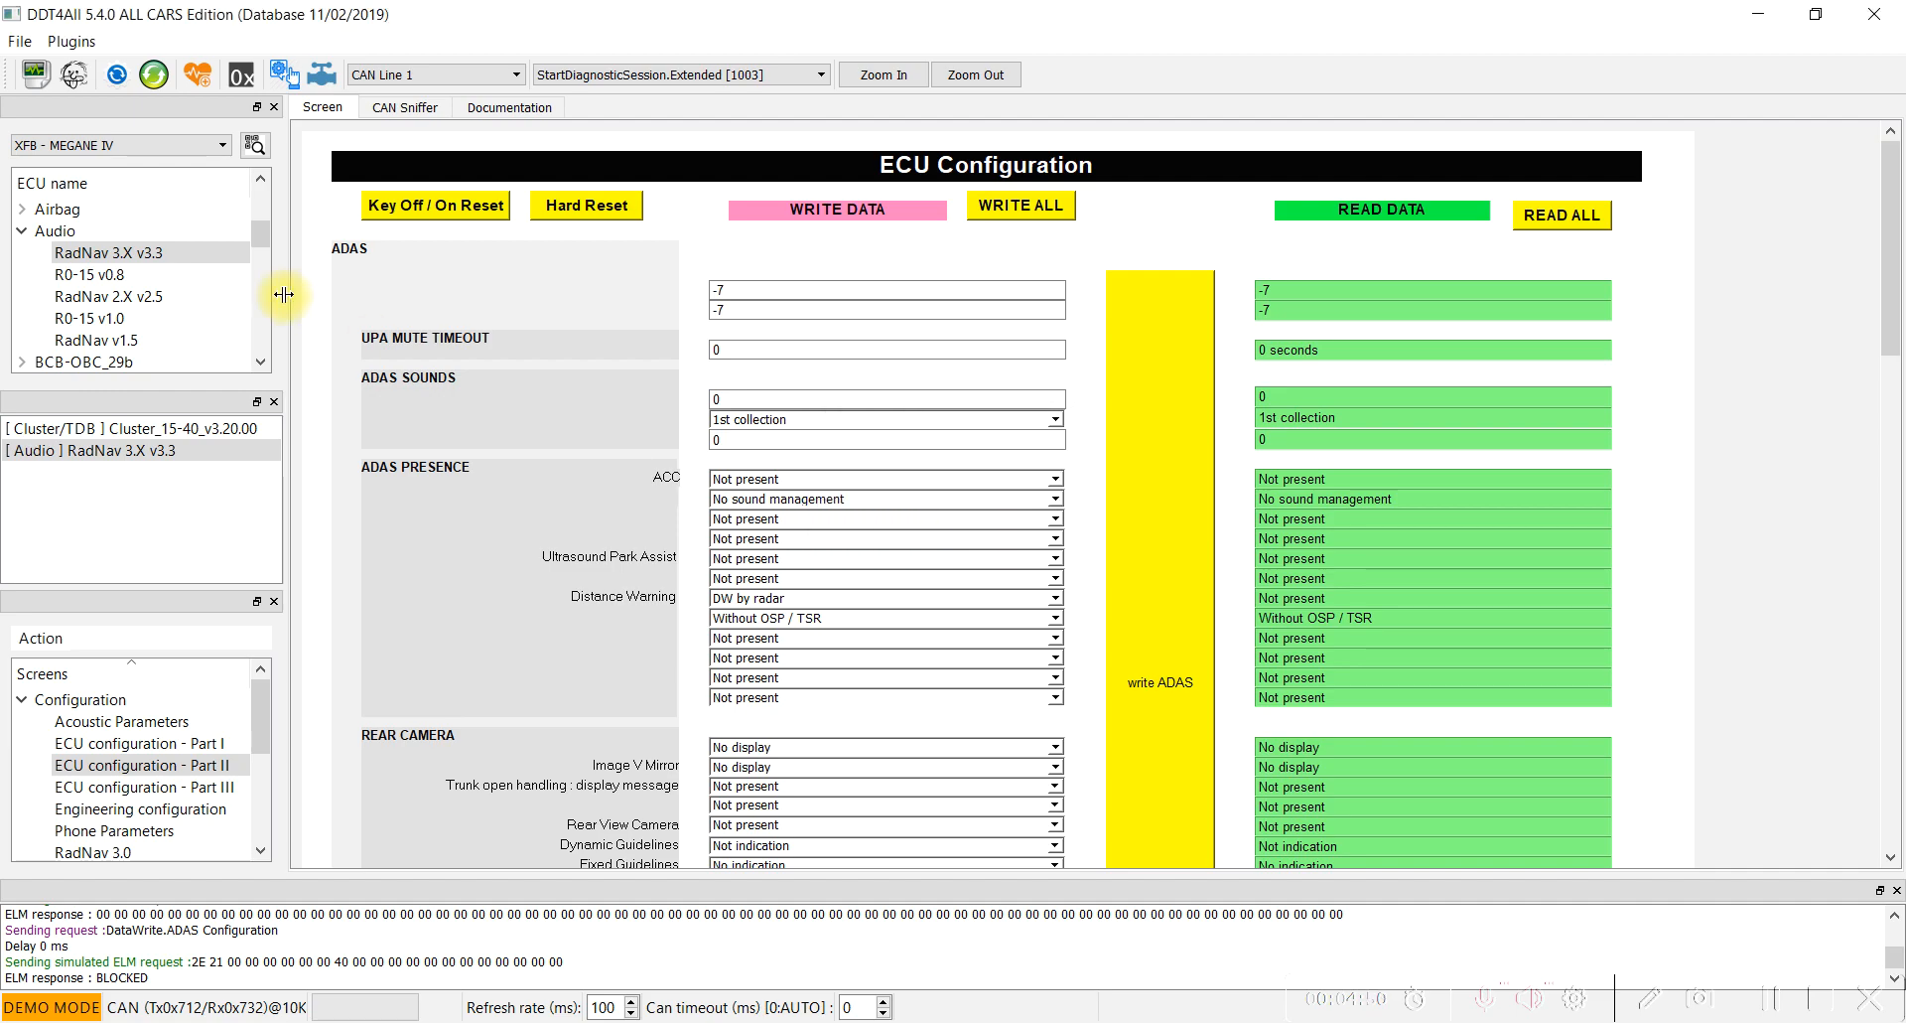
# Enable expert mode and write the ADAS configuration to the RadNav unit.
pyautogui.click(74, 74)
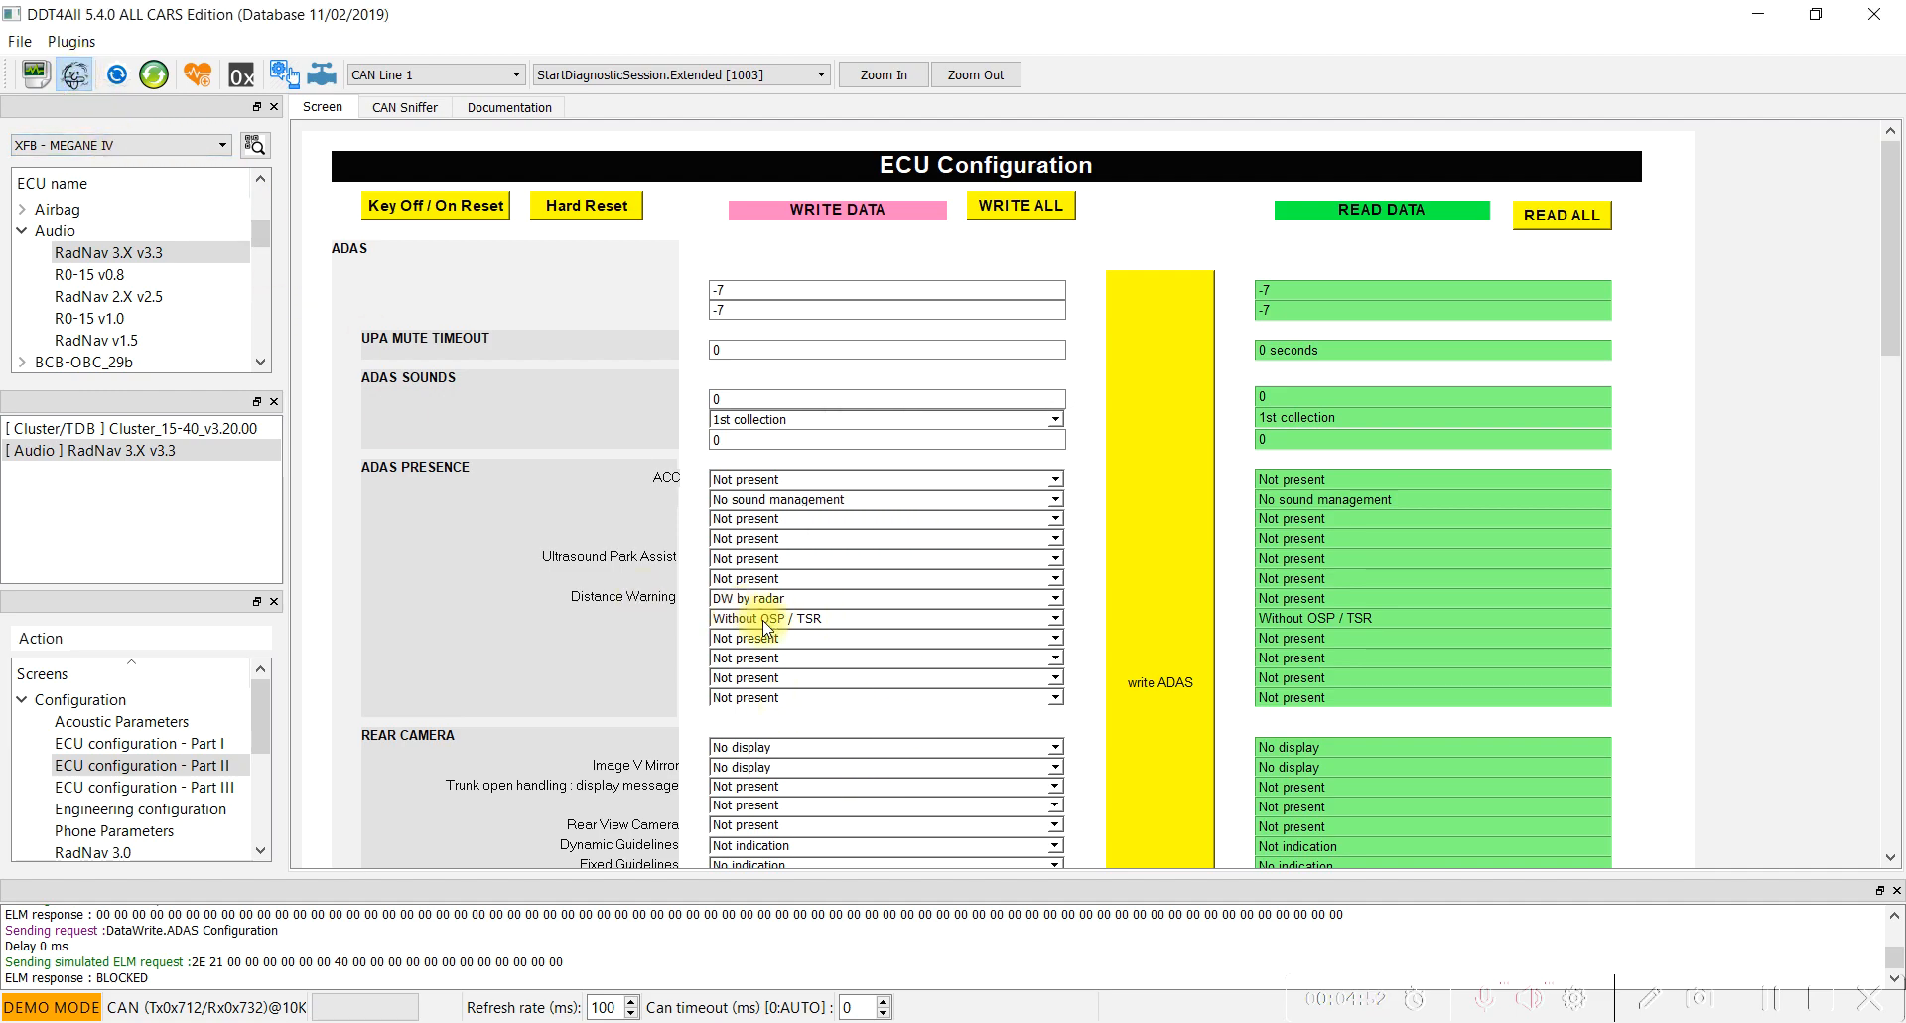
pyautogui.click(1149, 608)
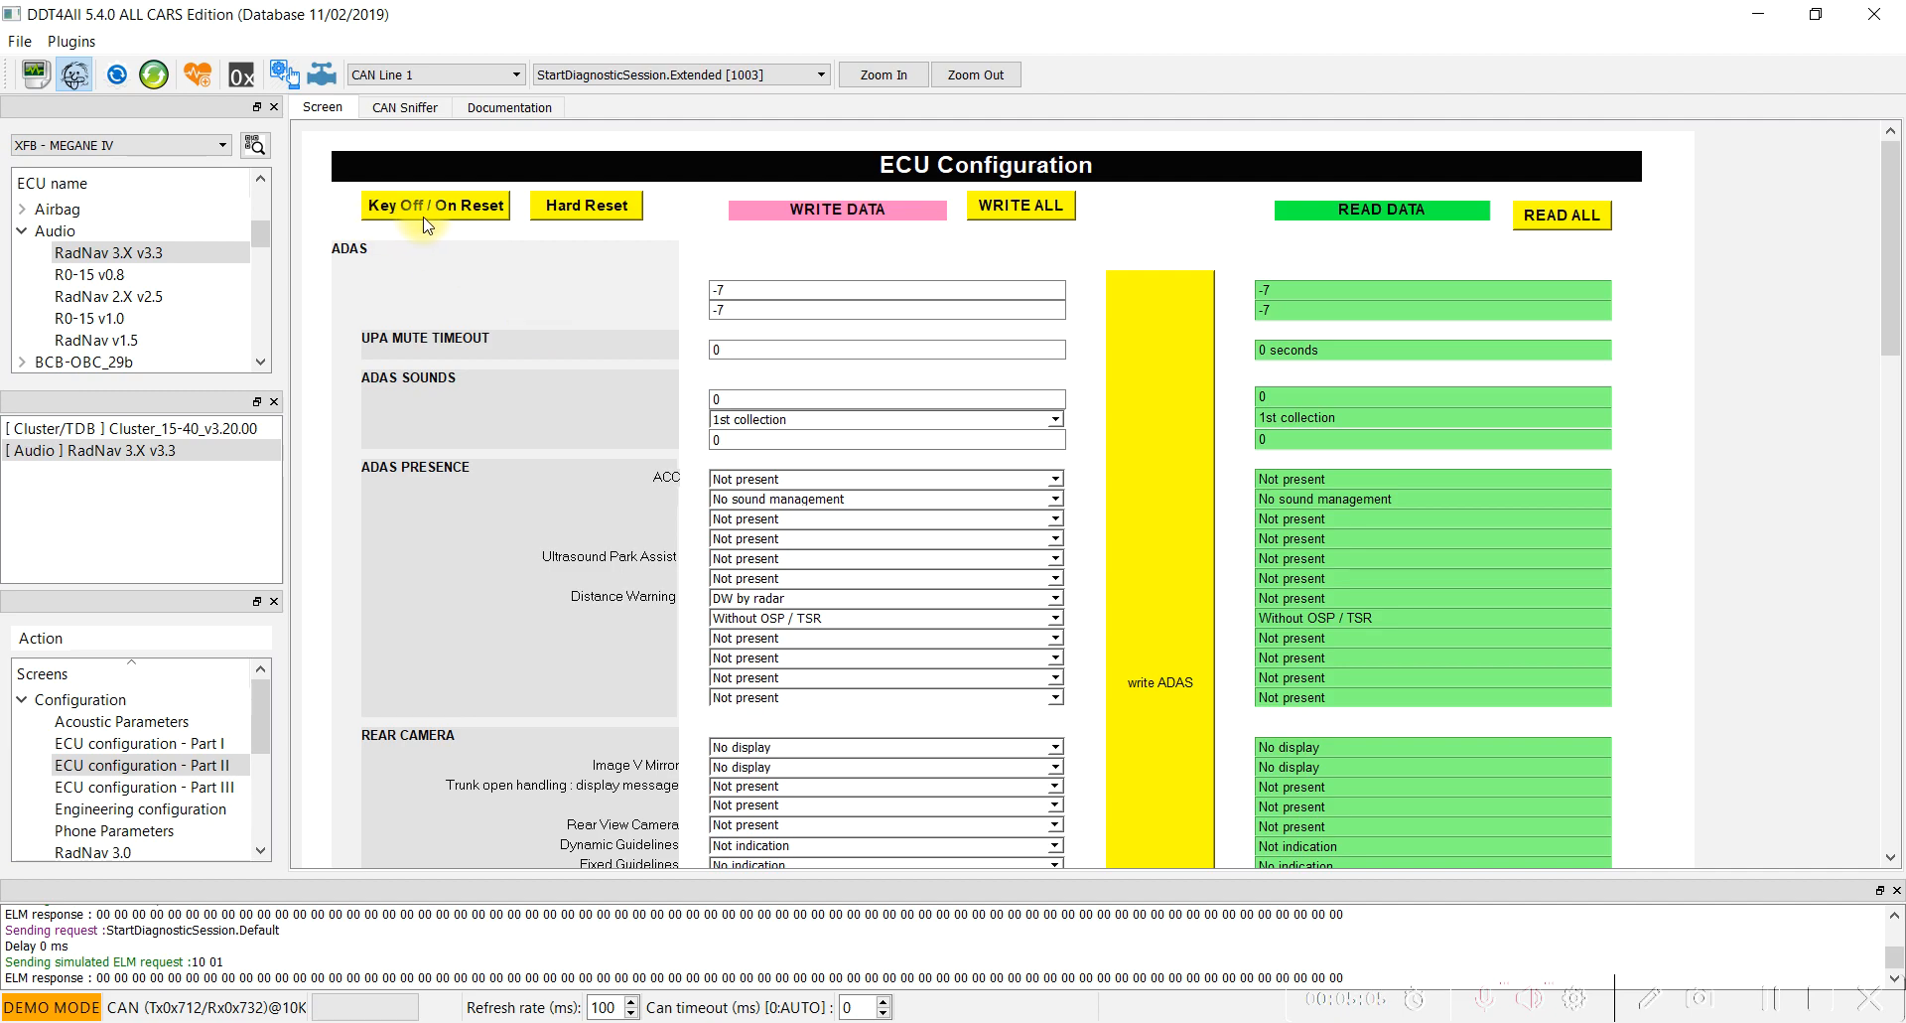
pyautogui.click(941, 624)
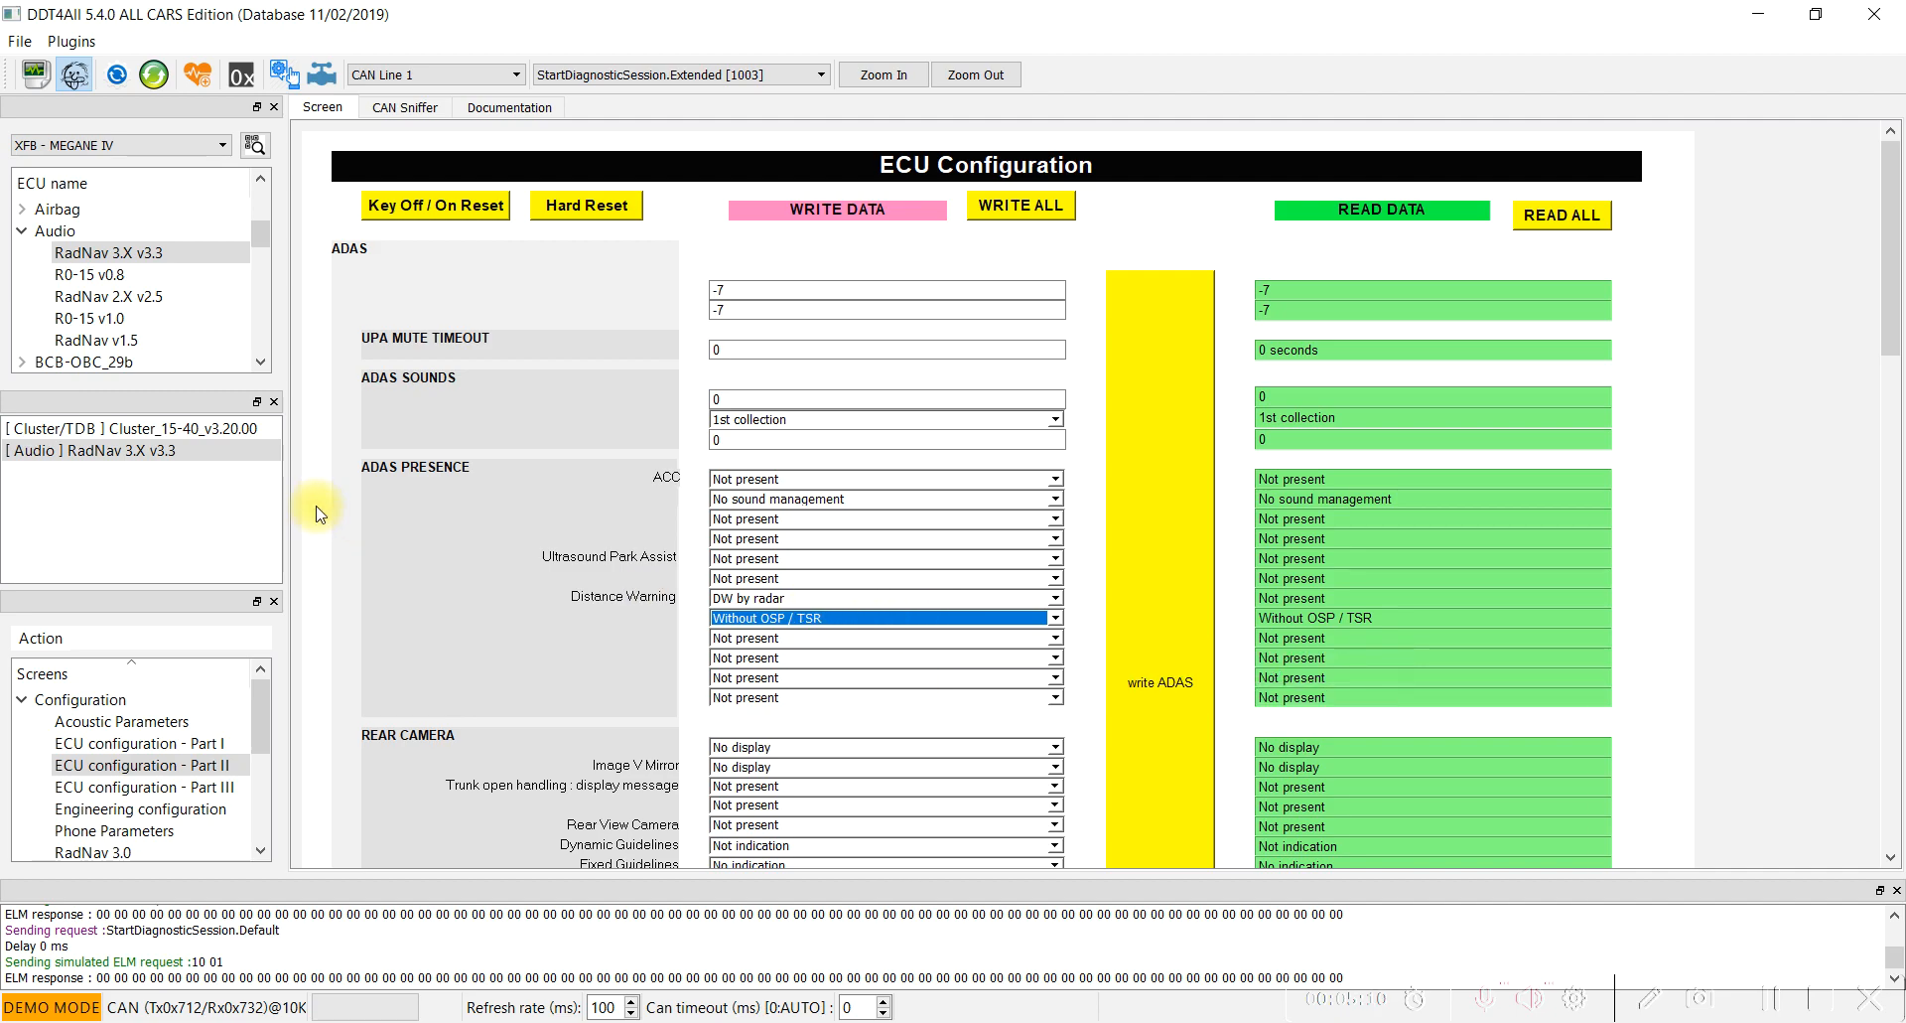
# Add FrontCamera2014_ECU_3.0 from the FCAM group to the session and load it.
pyautogui.click(20, 231)
pyautogui.scroll(1, 80, 320)
pyautogui.scroll(2, 80, 320)
pyautogui.scroll(-5, 85, 320)
pyautogui.click(21, 340)
pyautogui.scroll(-1, 235, 315)
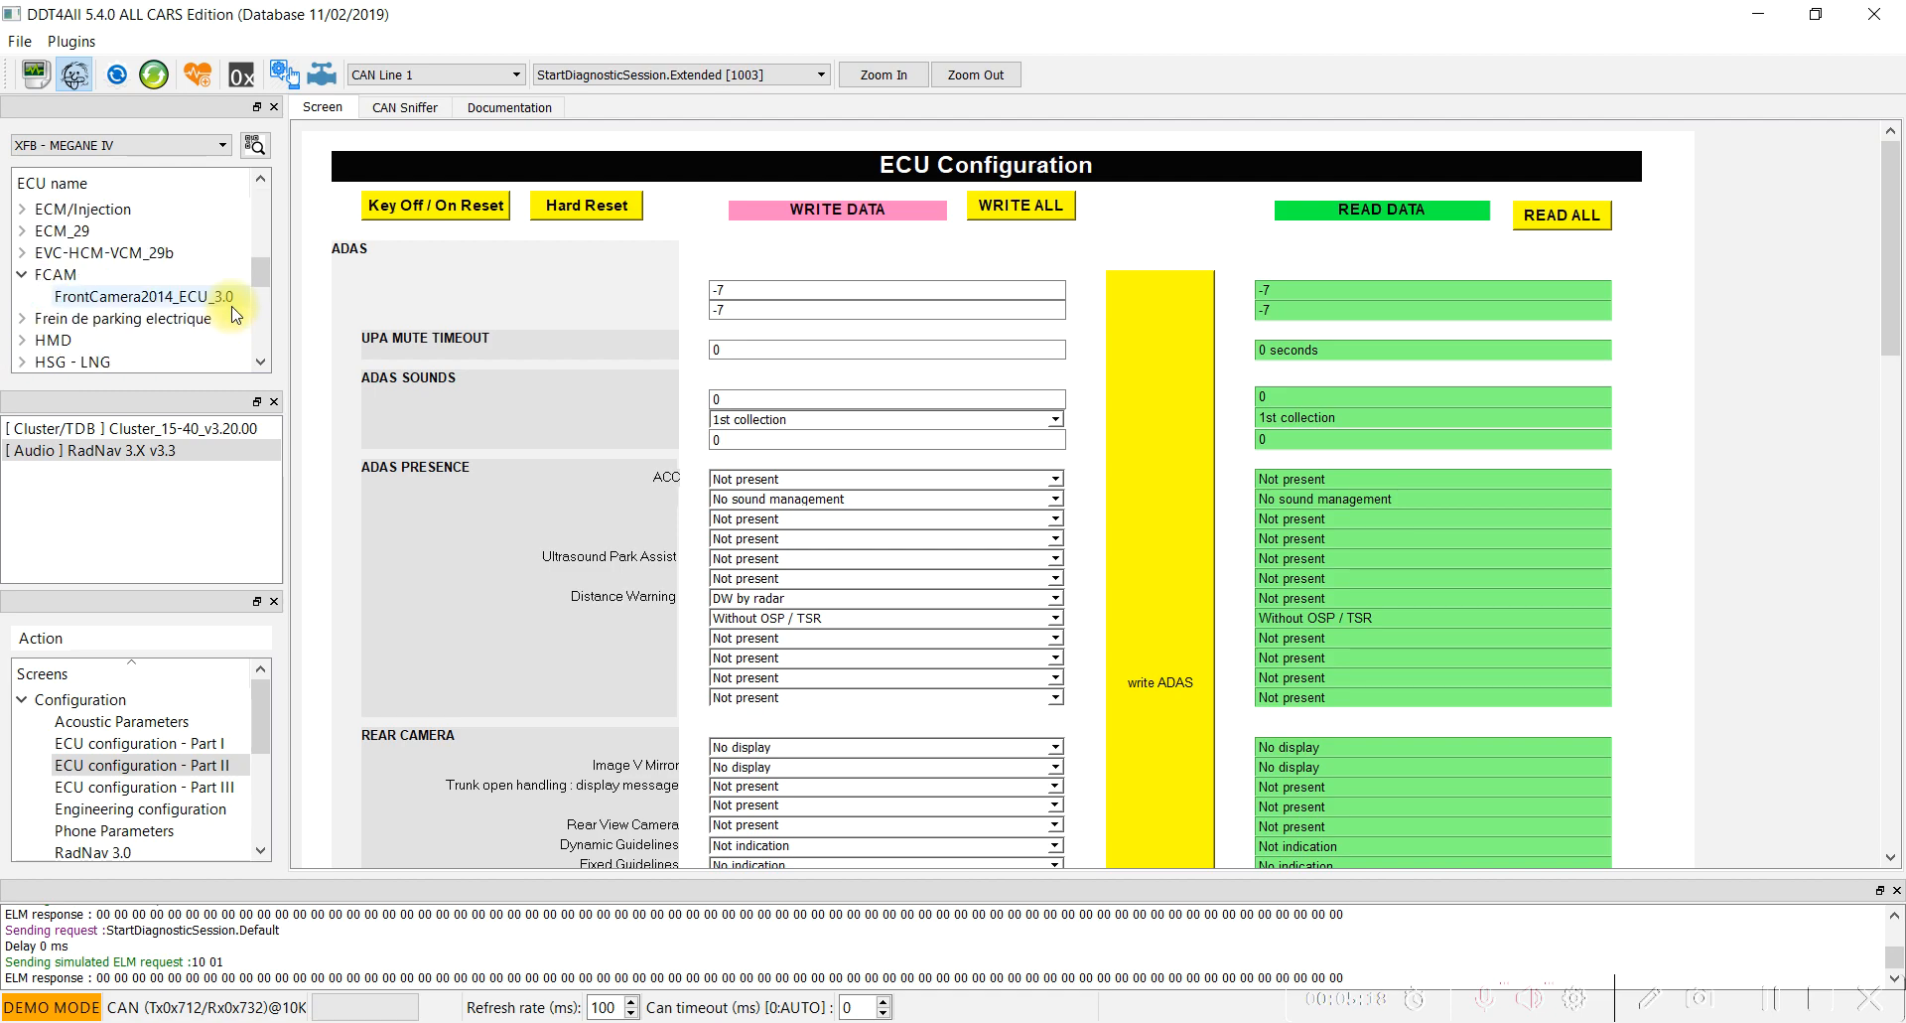
pyautogui.doubleClick(106, 297)
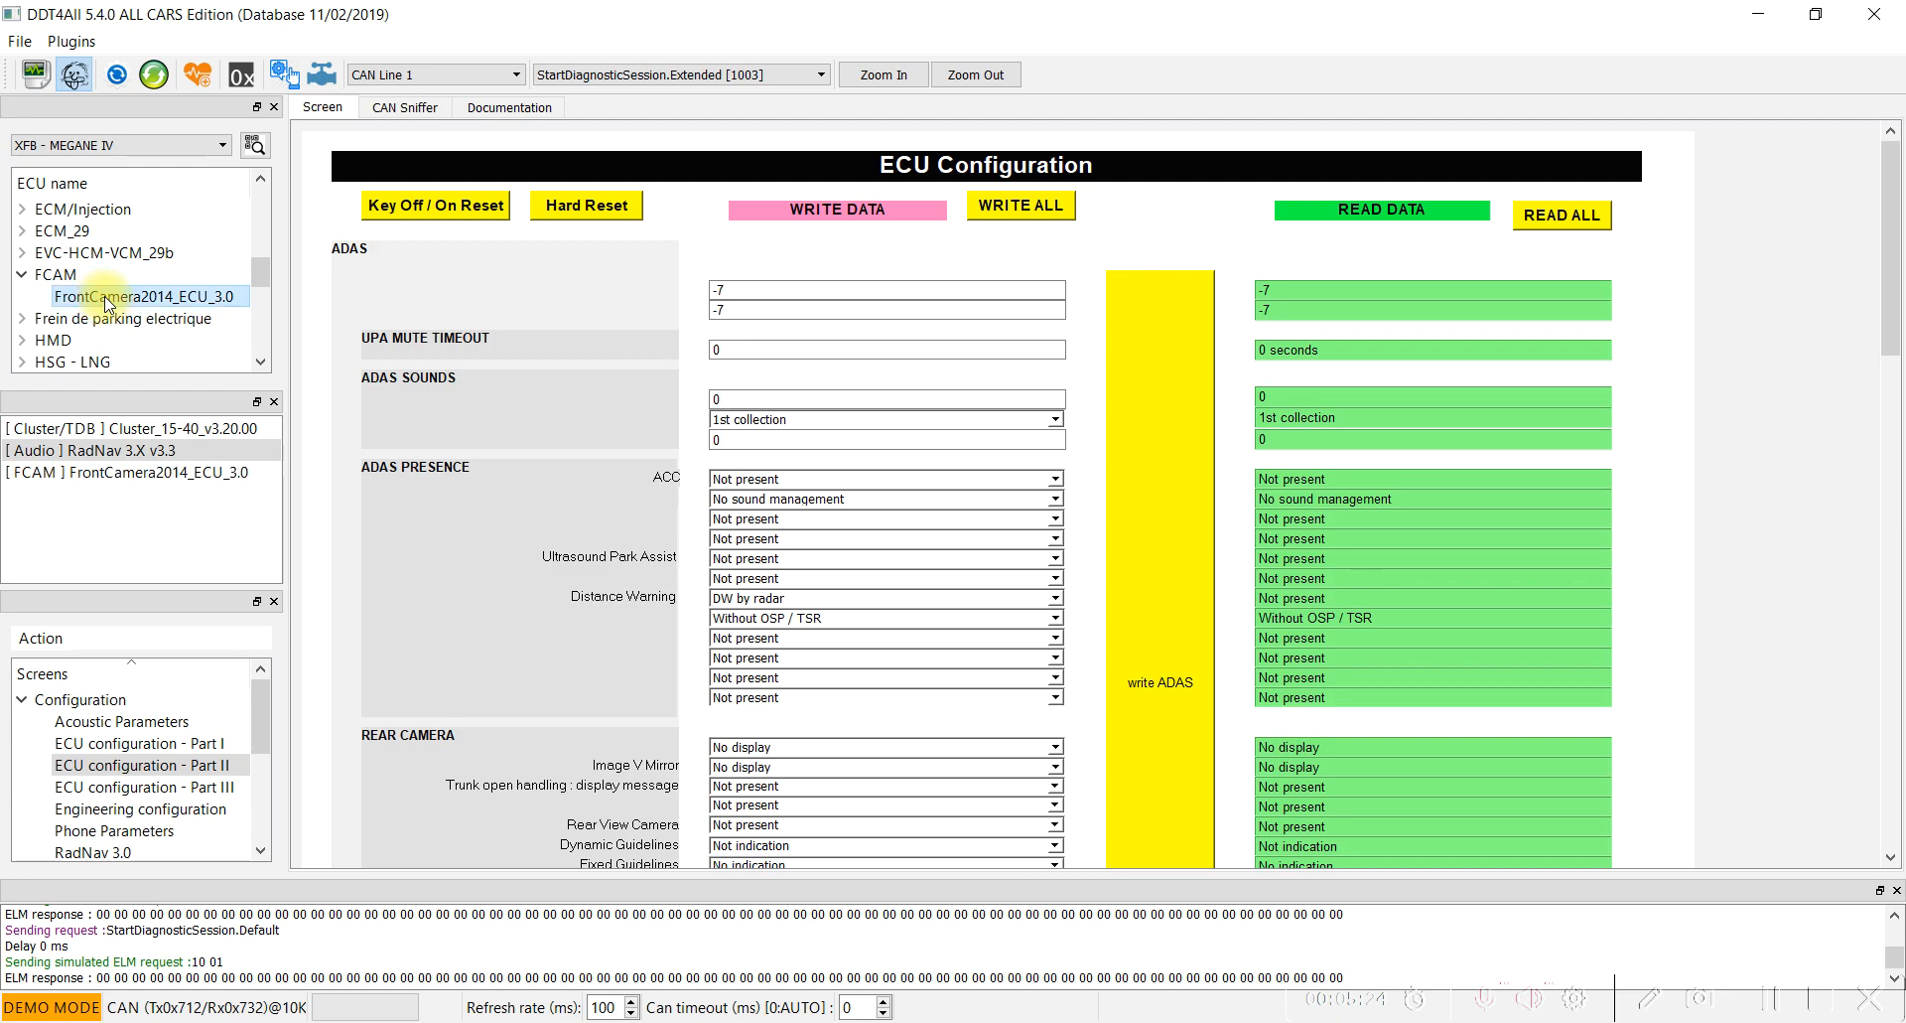
pyautogui.doubleClick(128, 475)
# Open the front camera's 4_Camera_Configuration screen from the diagnostic category.
pyautogui.click(33, 700)
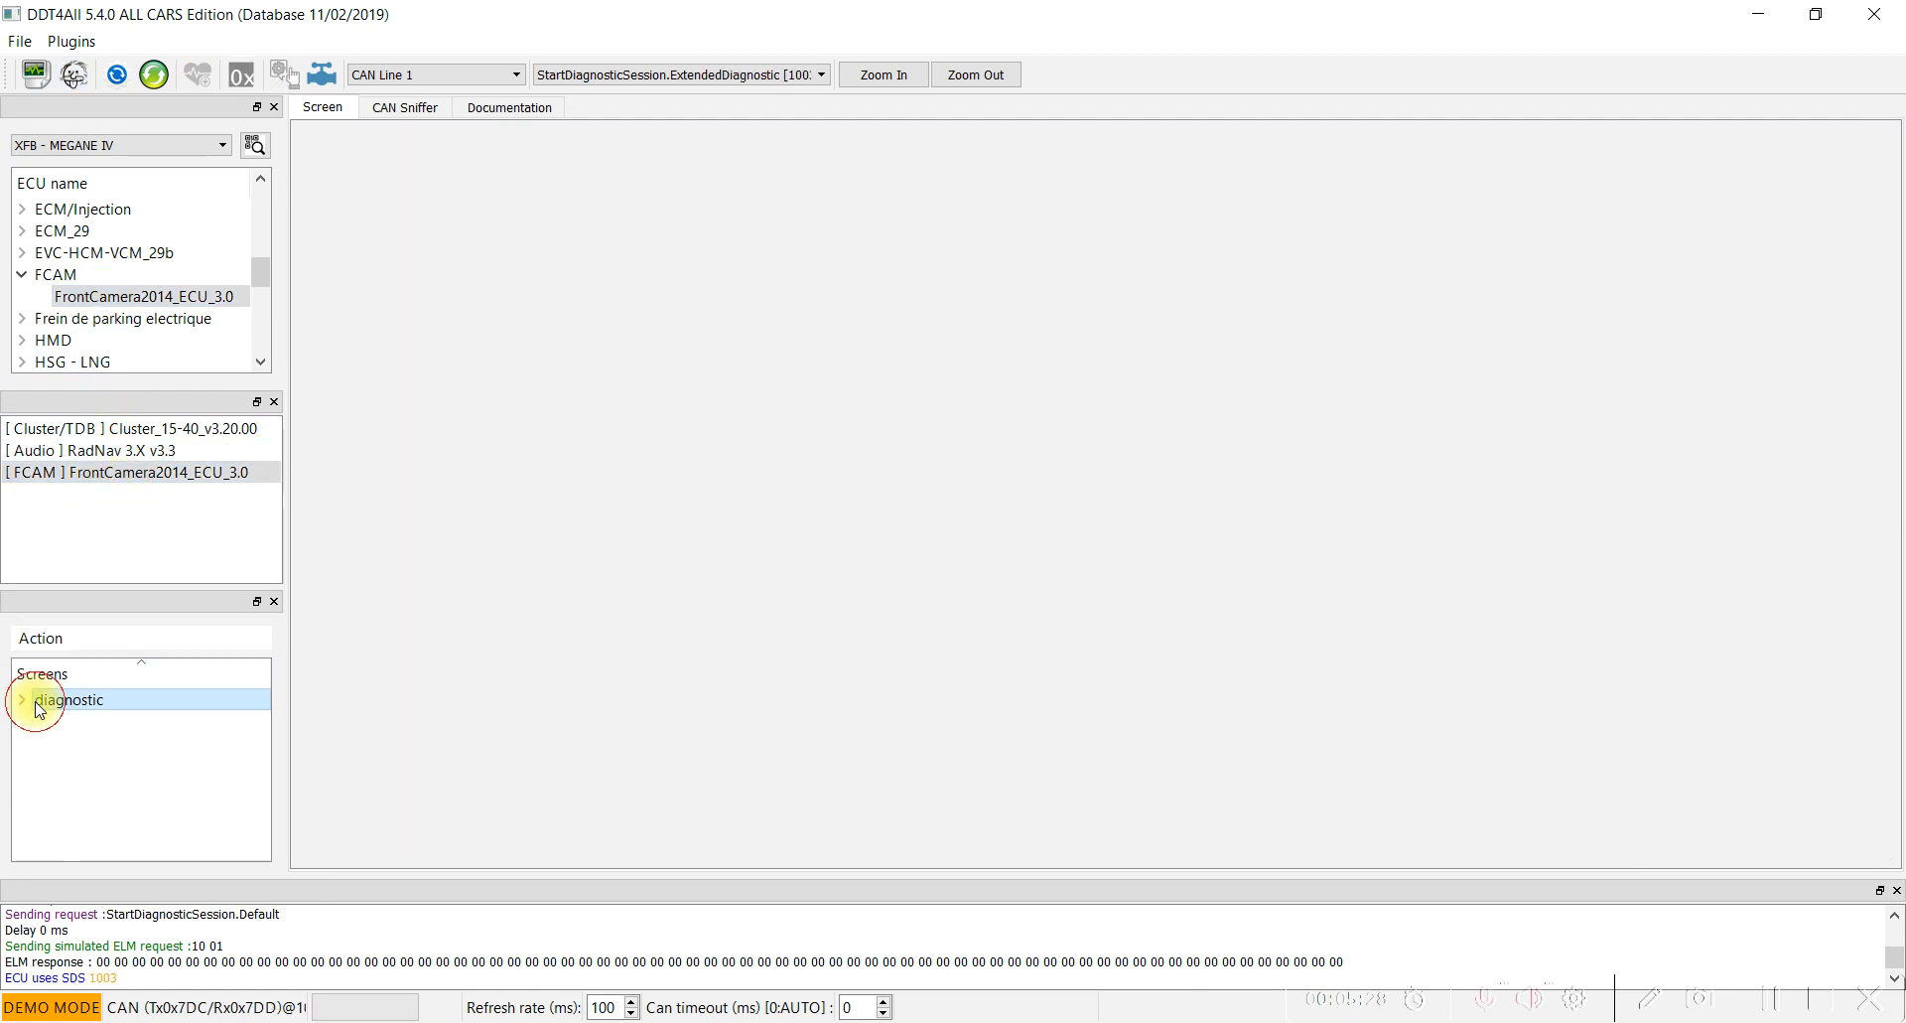
pyautogui.click(21, 699)
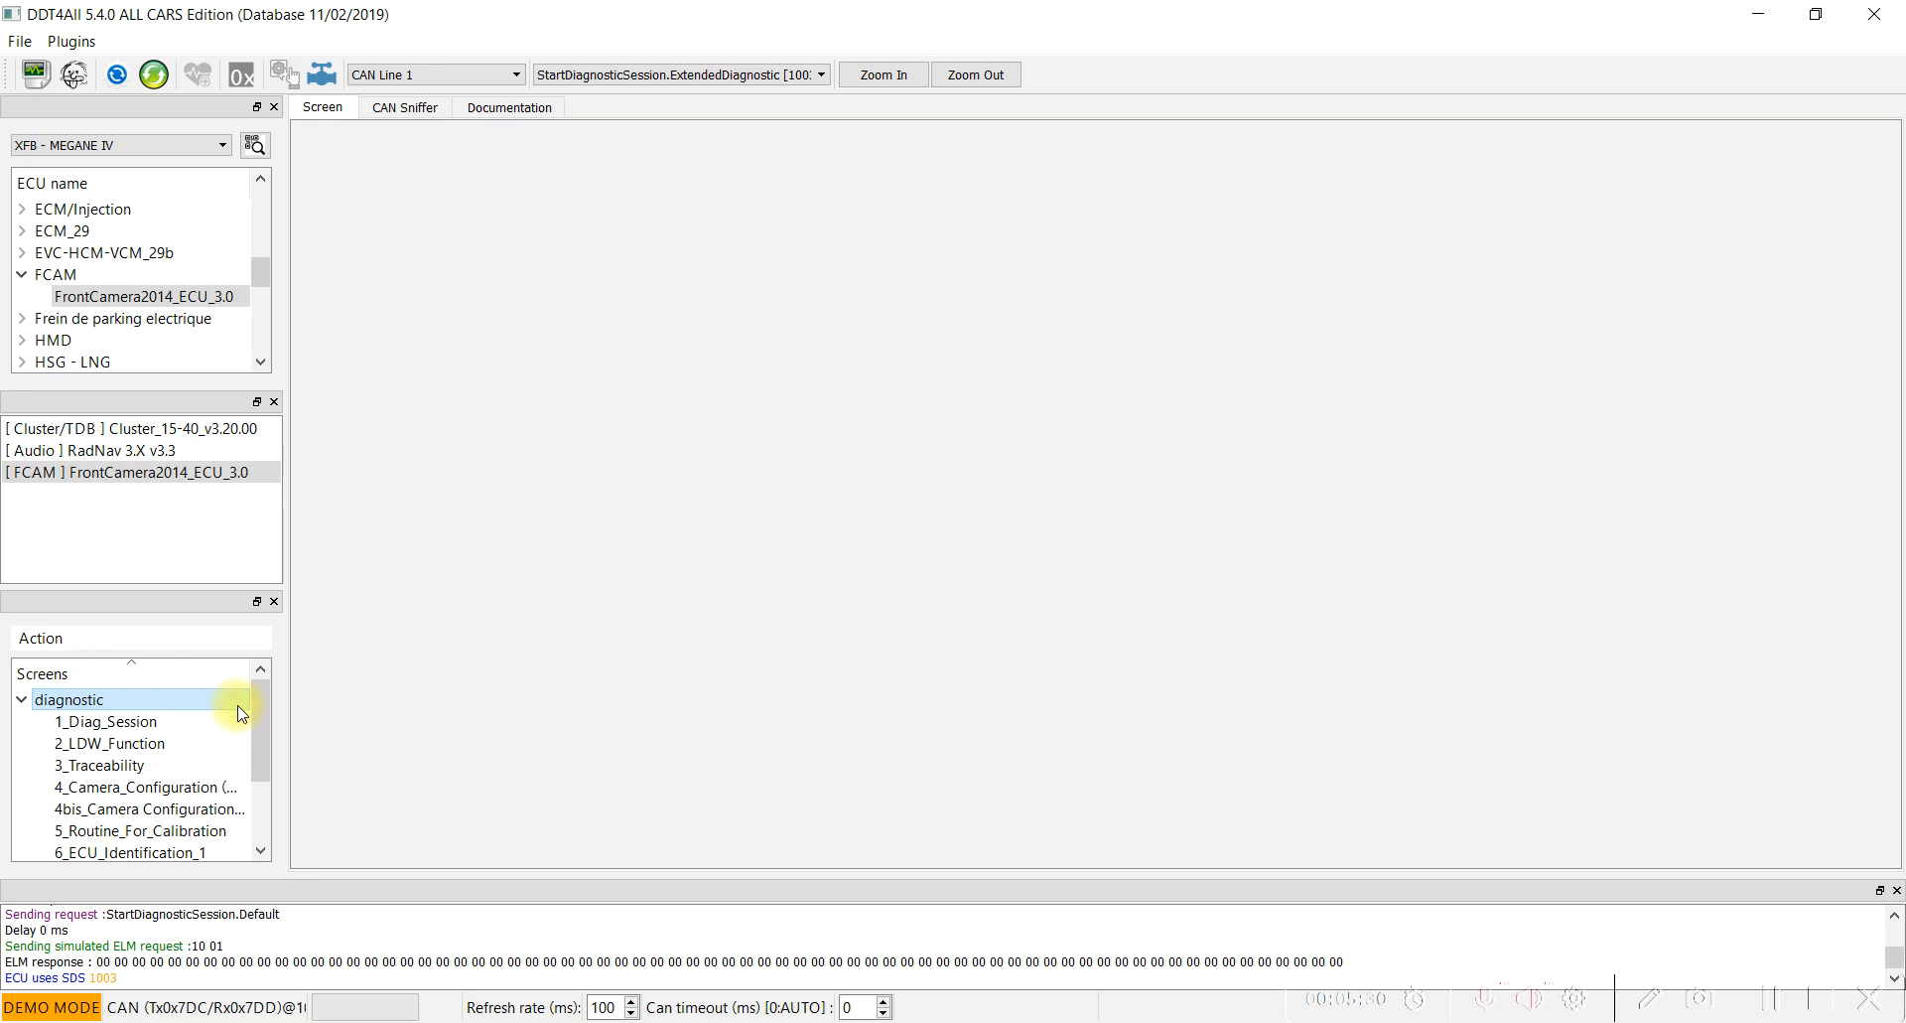
pyautogui.scroll(-2, 242, 713)
pyautogui.scroll(1, 241, 713)
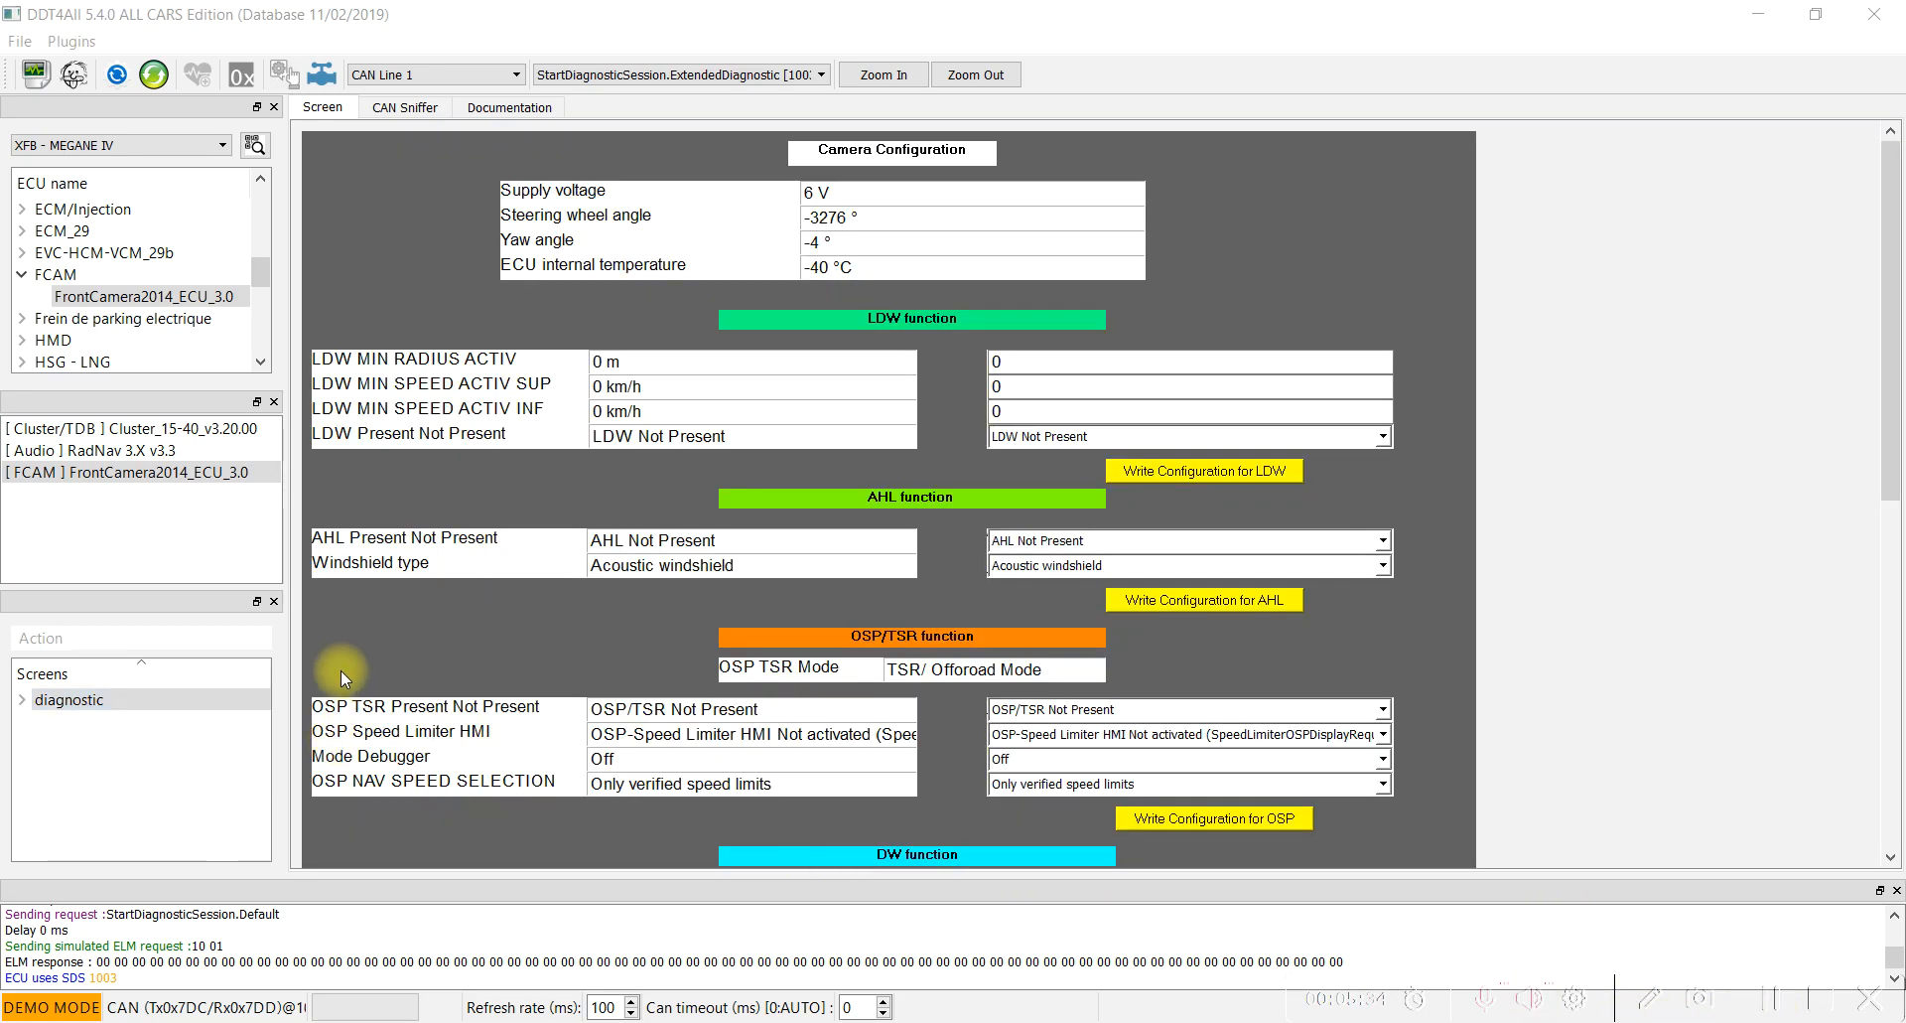
pyautogui.click(109, 295)
pyautogui.click(109, 472)
pyautogui.doubleClick(59, 702)
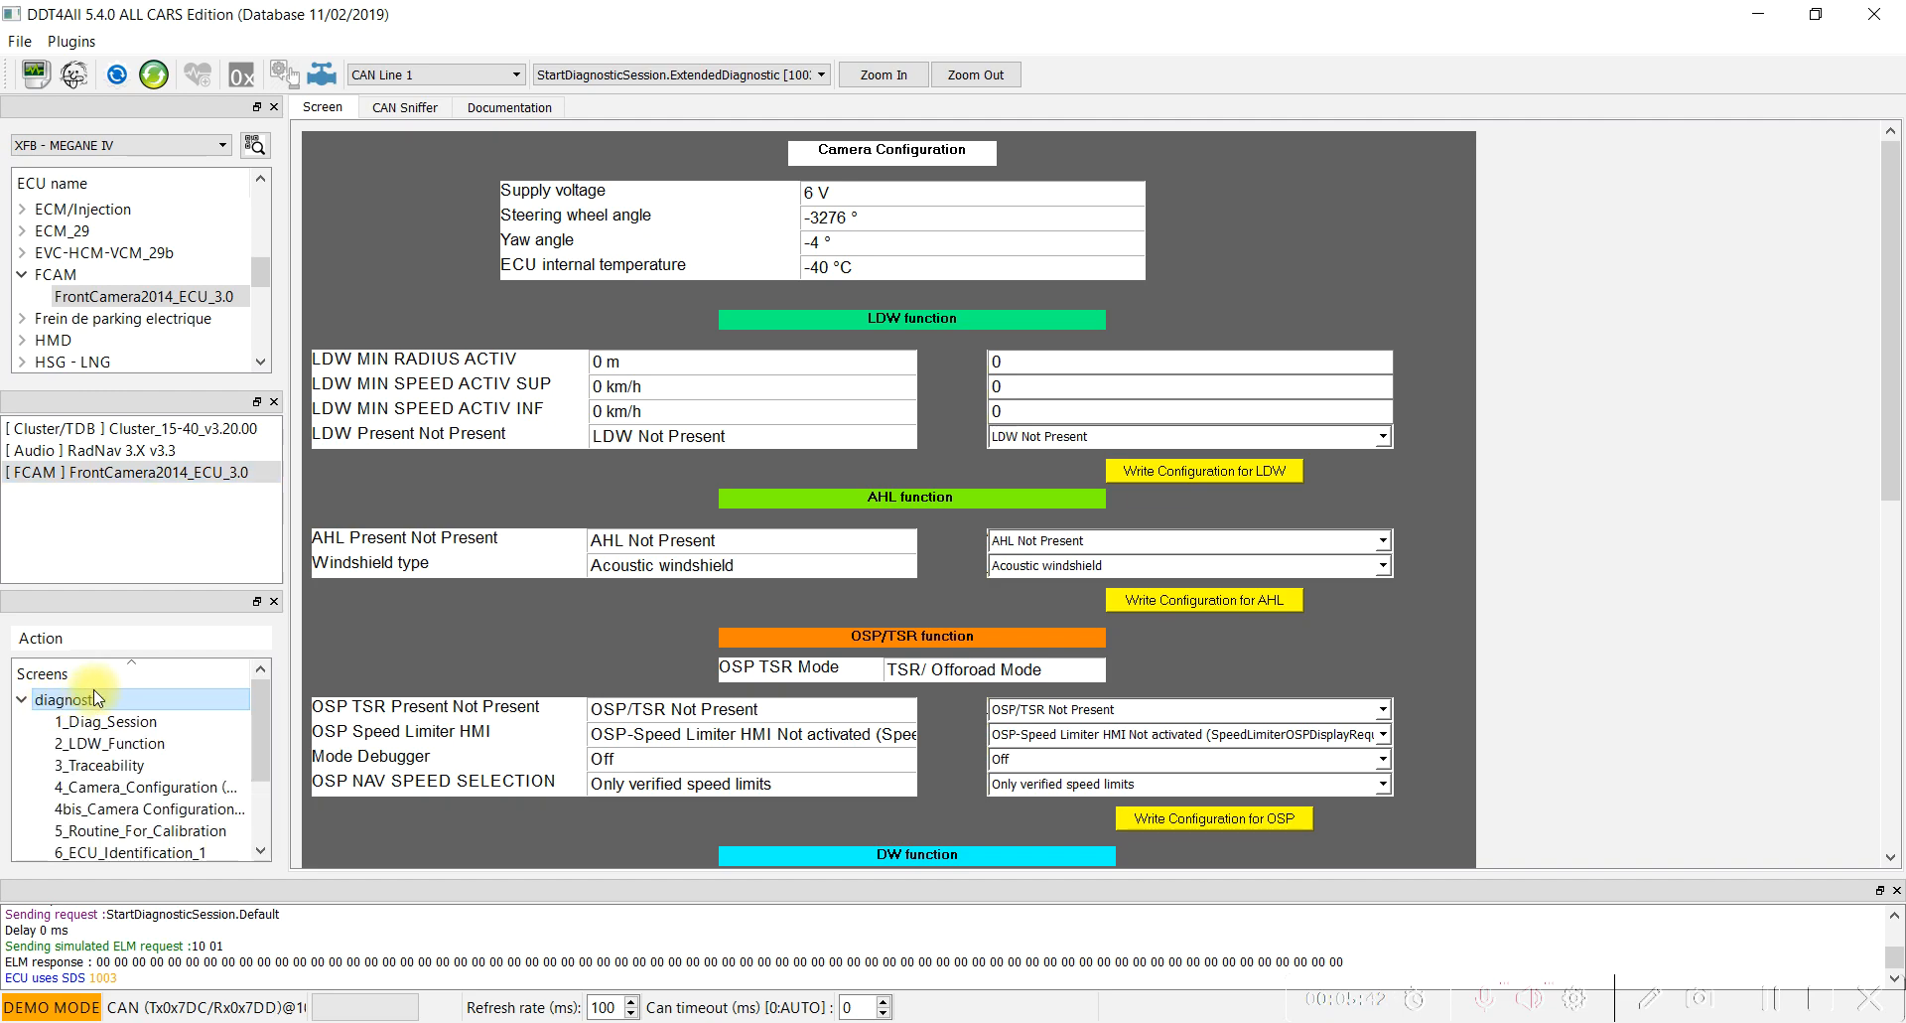
pyautogui.click(126, 789)
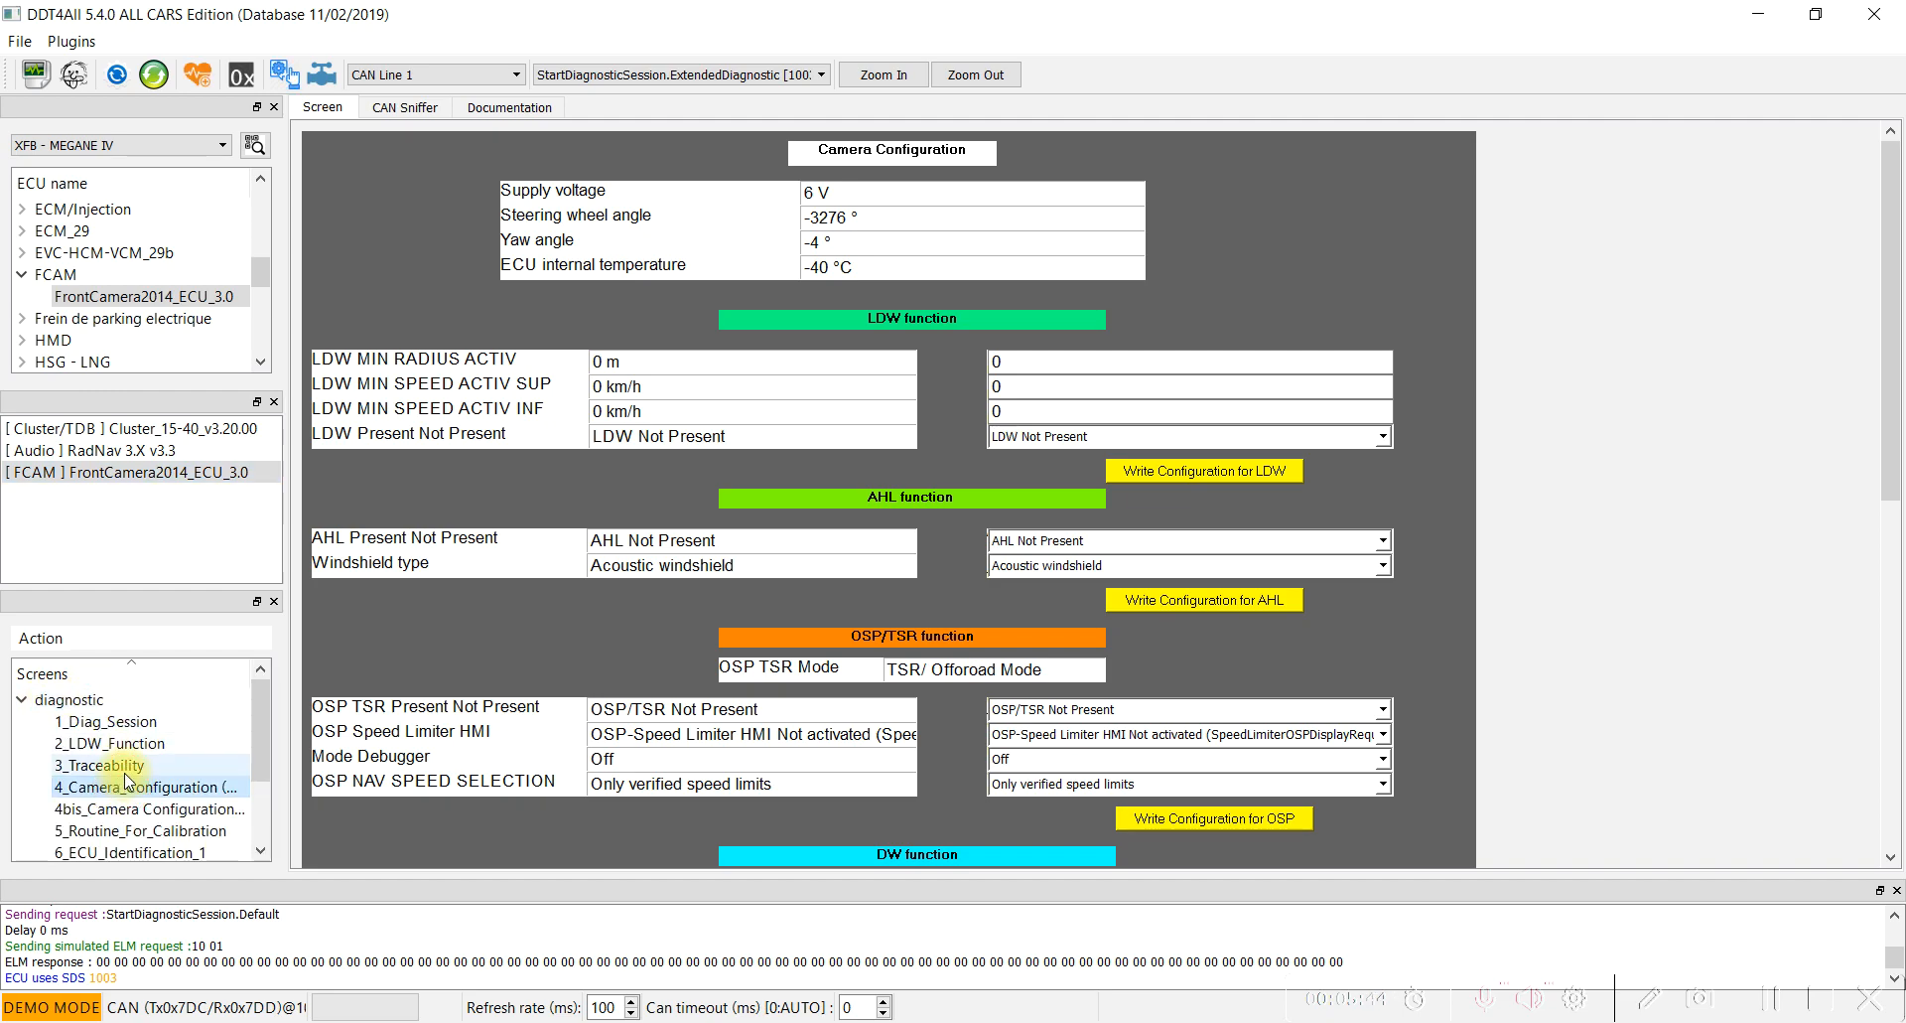
# With expert mode enabled, set the DW function to DW Present and Pedestrain Present and write the DW configuration.
pyautogui.scroll(-2, 913, 611)
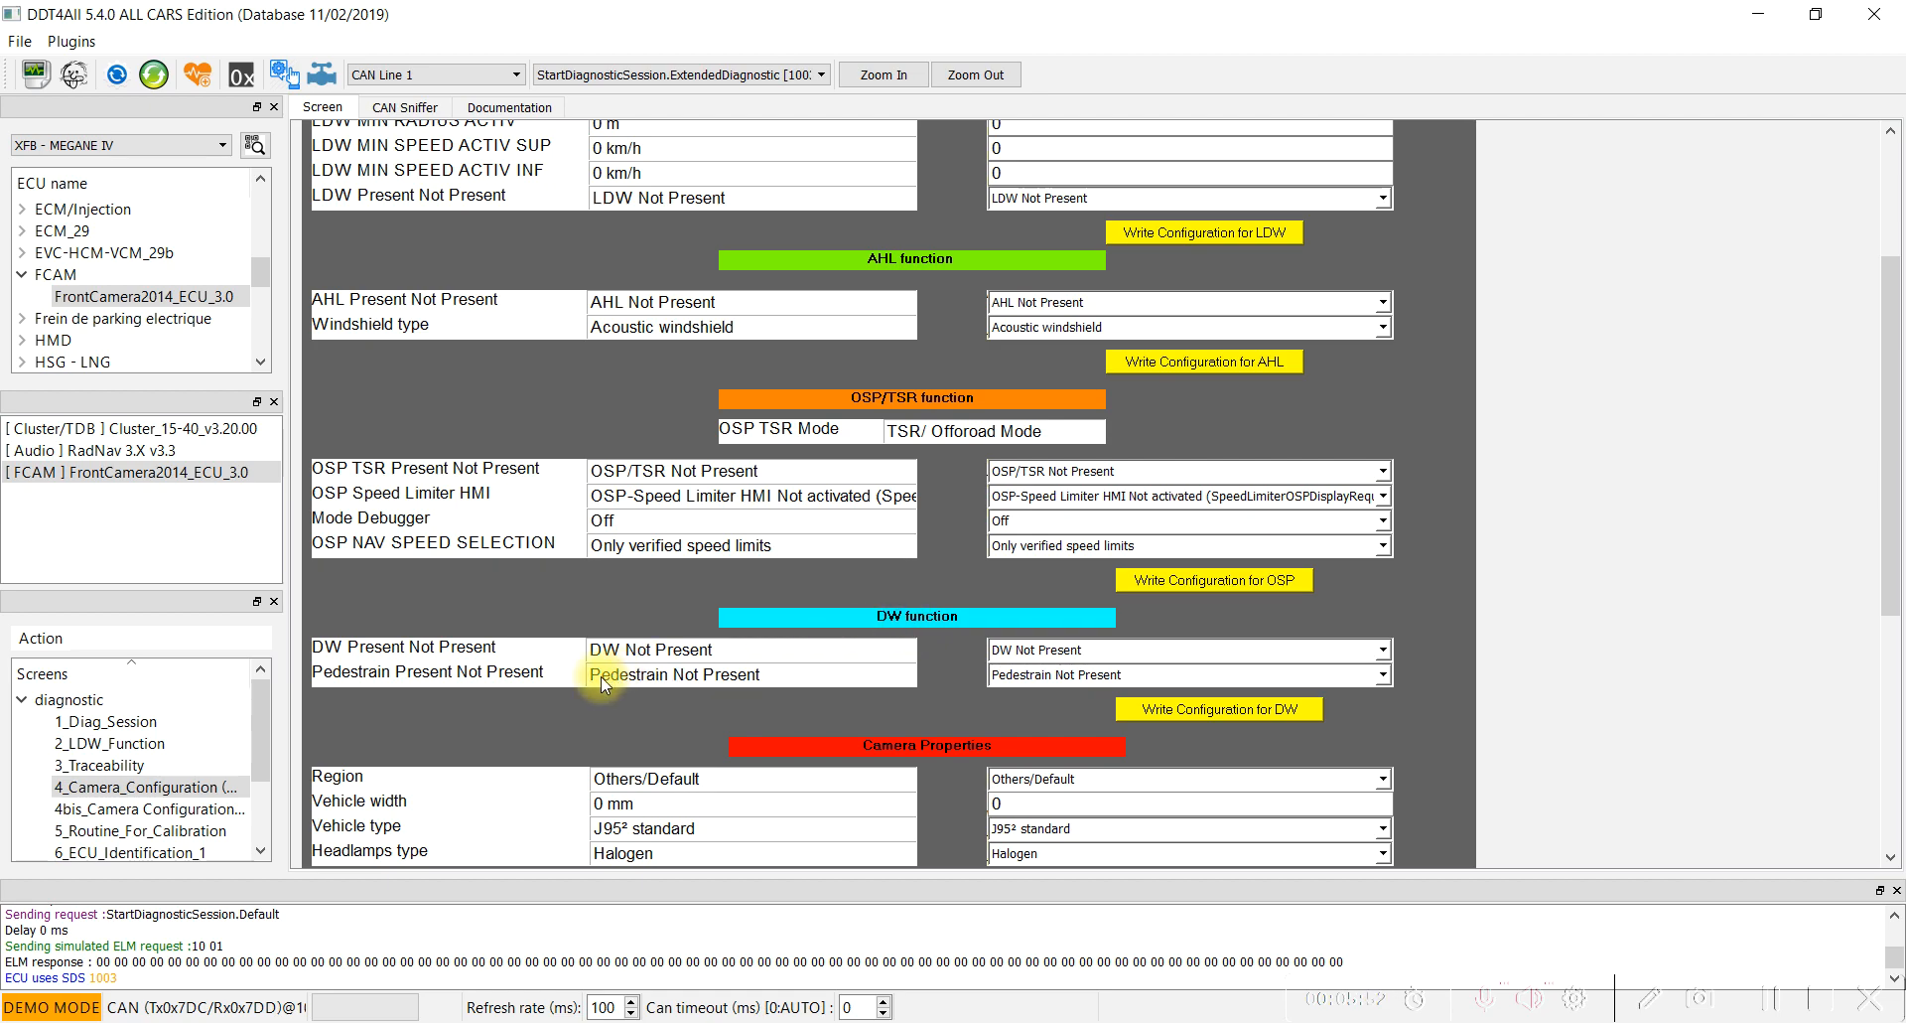
pyautogui.click(75, 77)
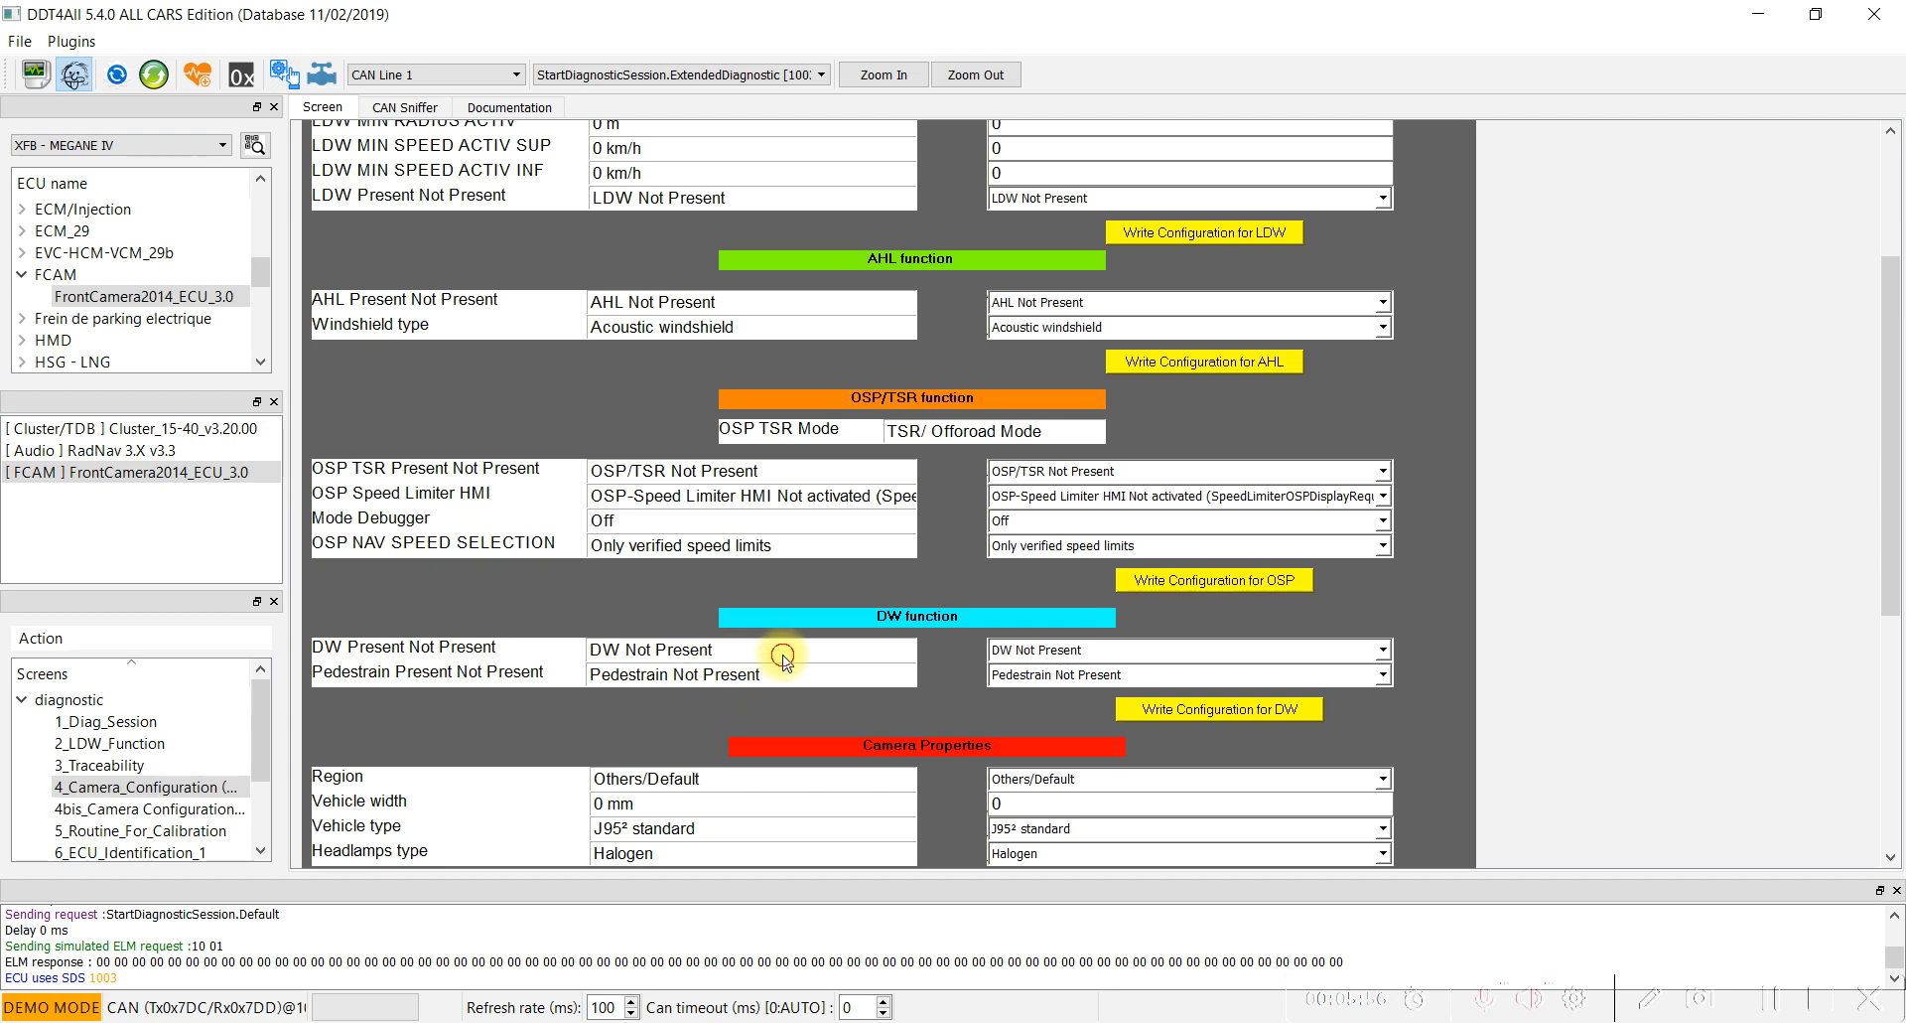
pyautogui.click(1069, 653)
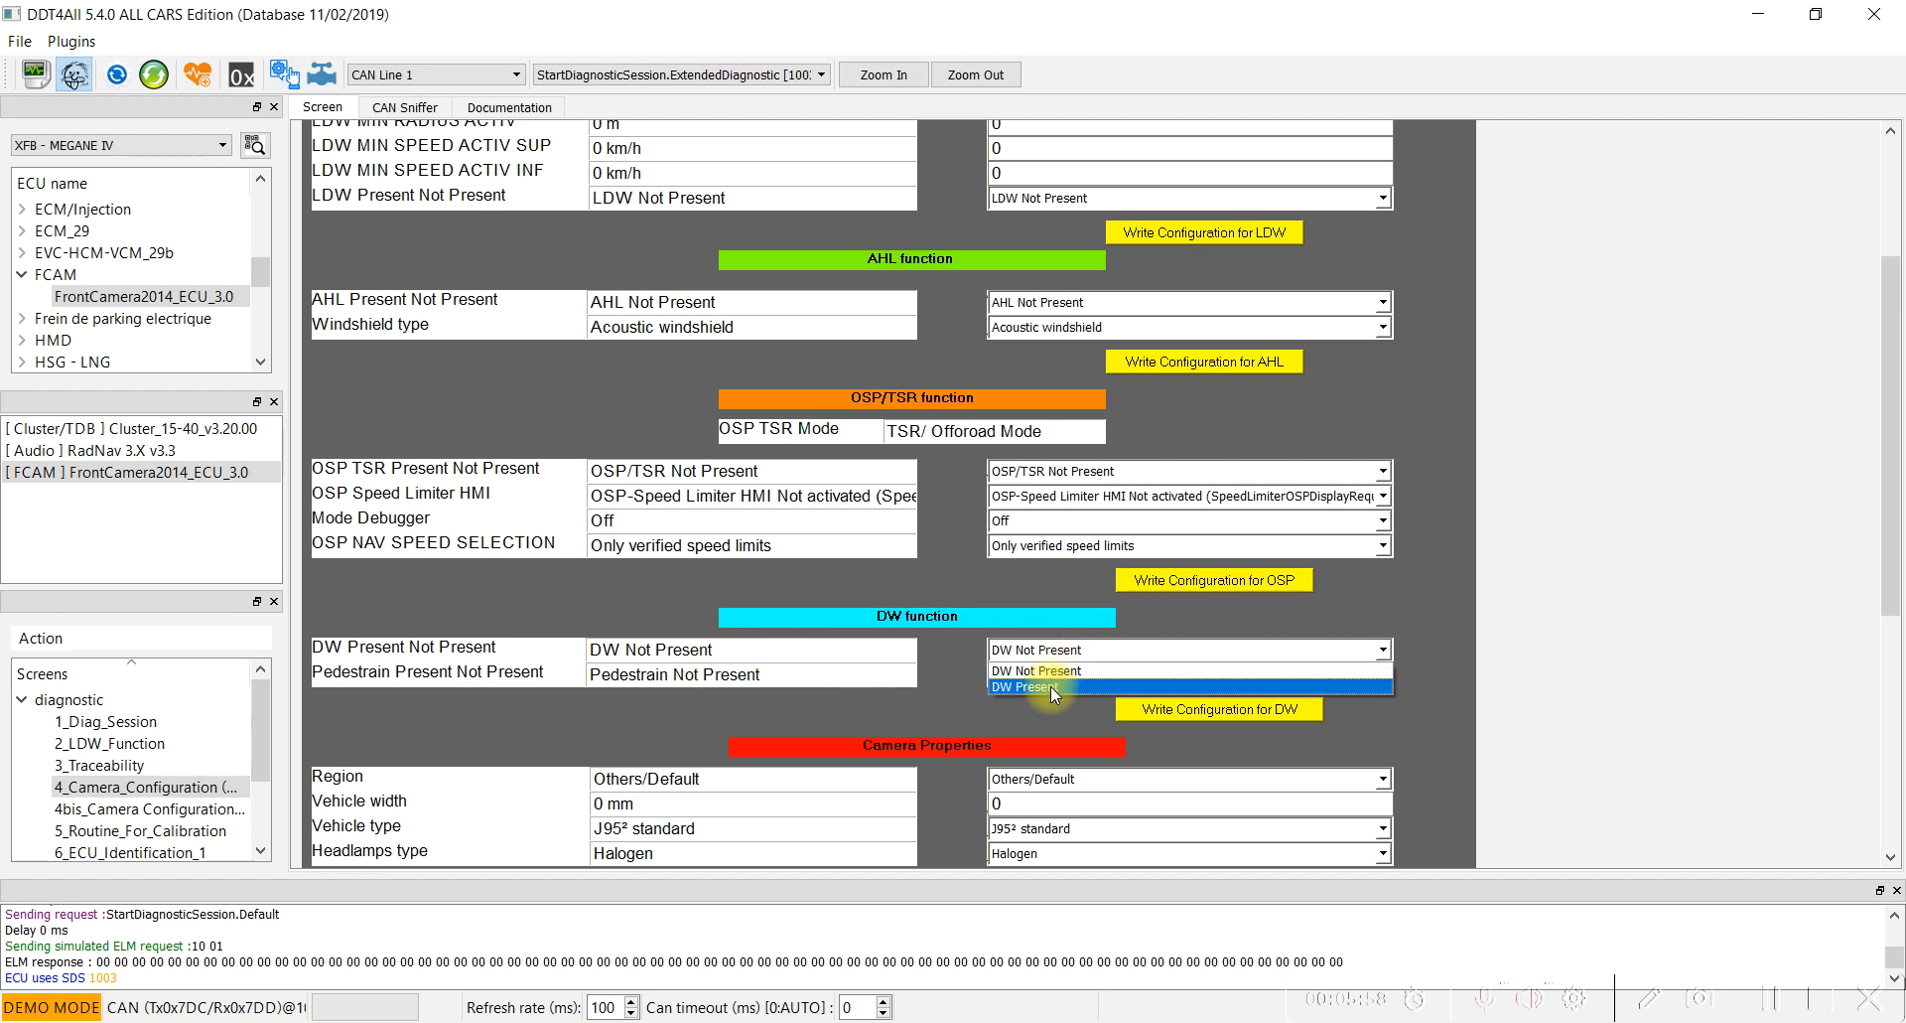
pyautogui.click(1036, 687)
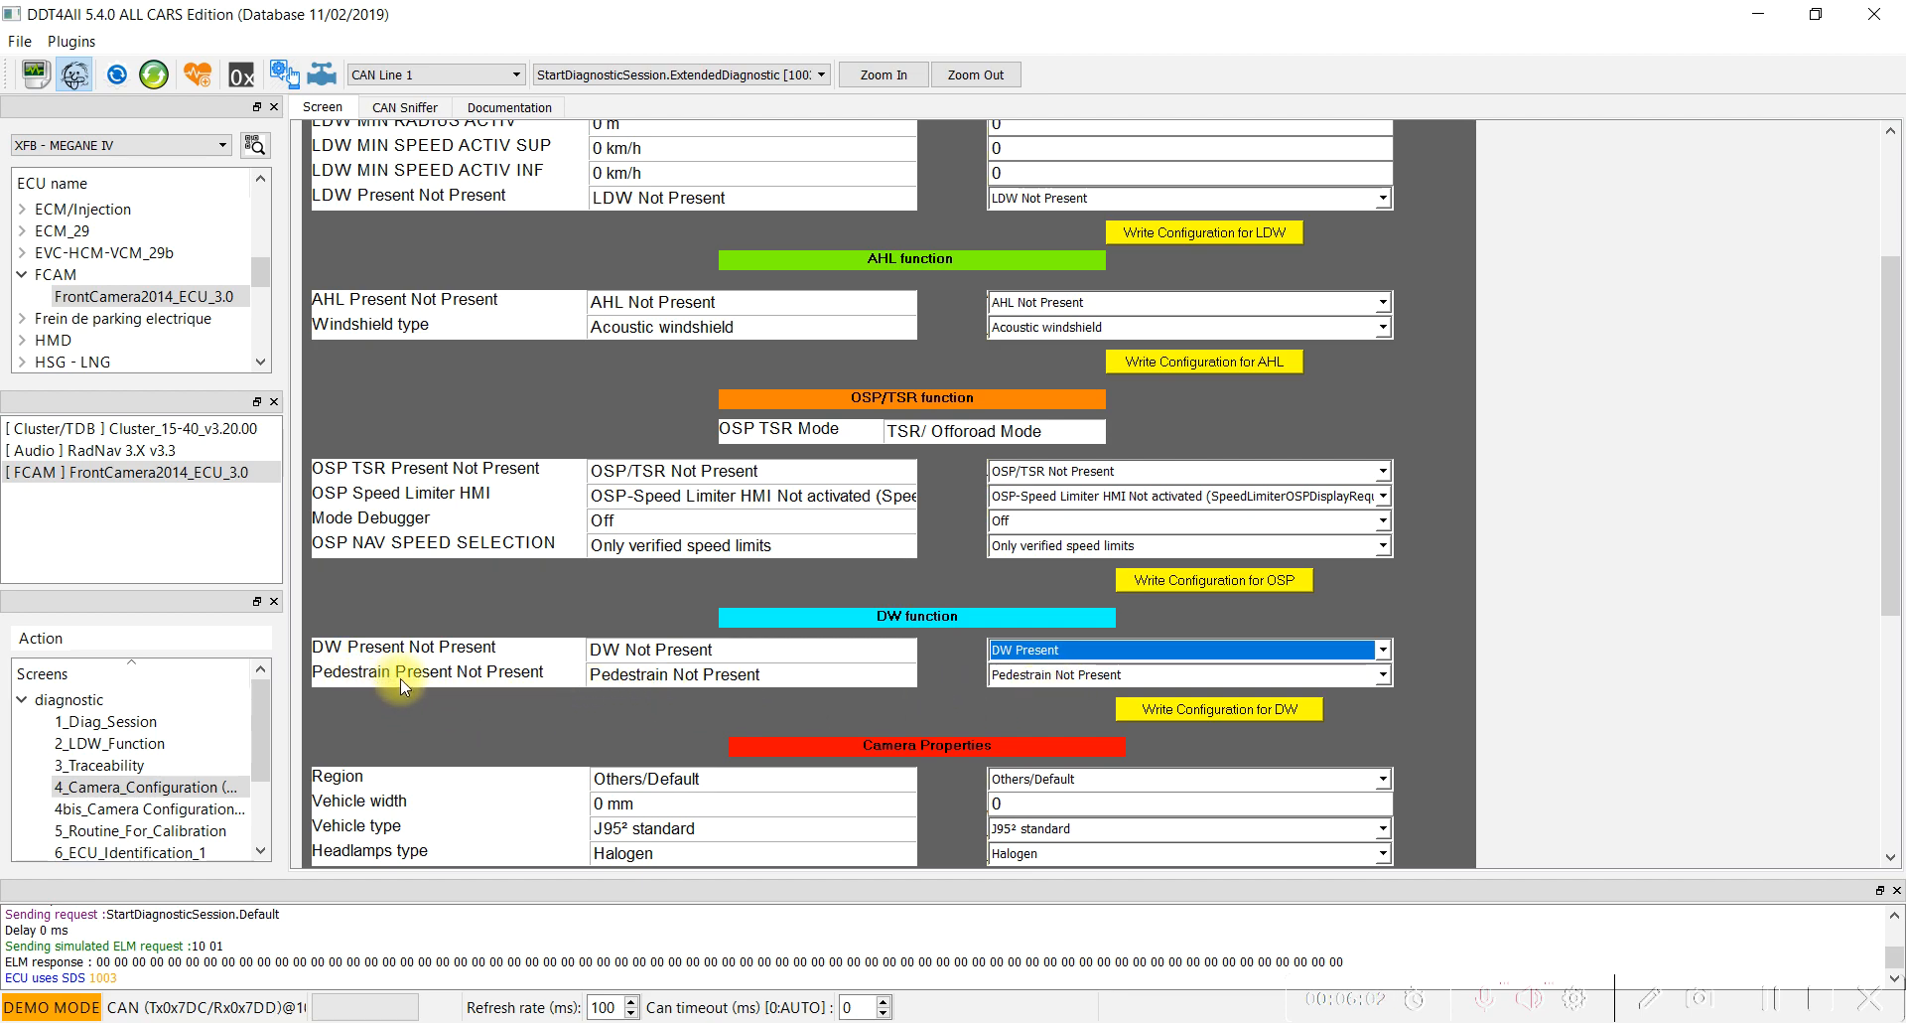
pyautogui.click(1168, 677)
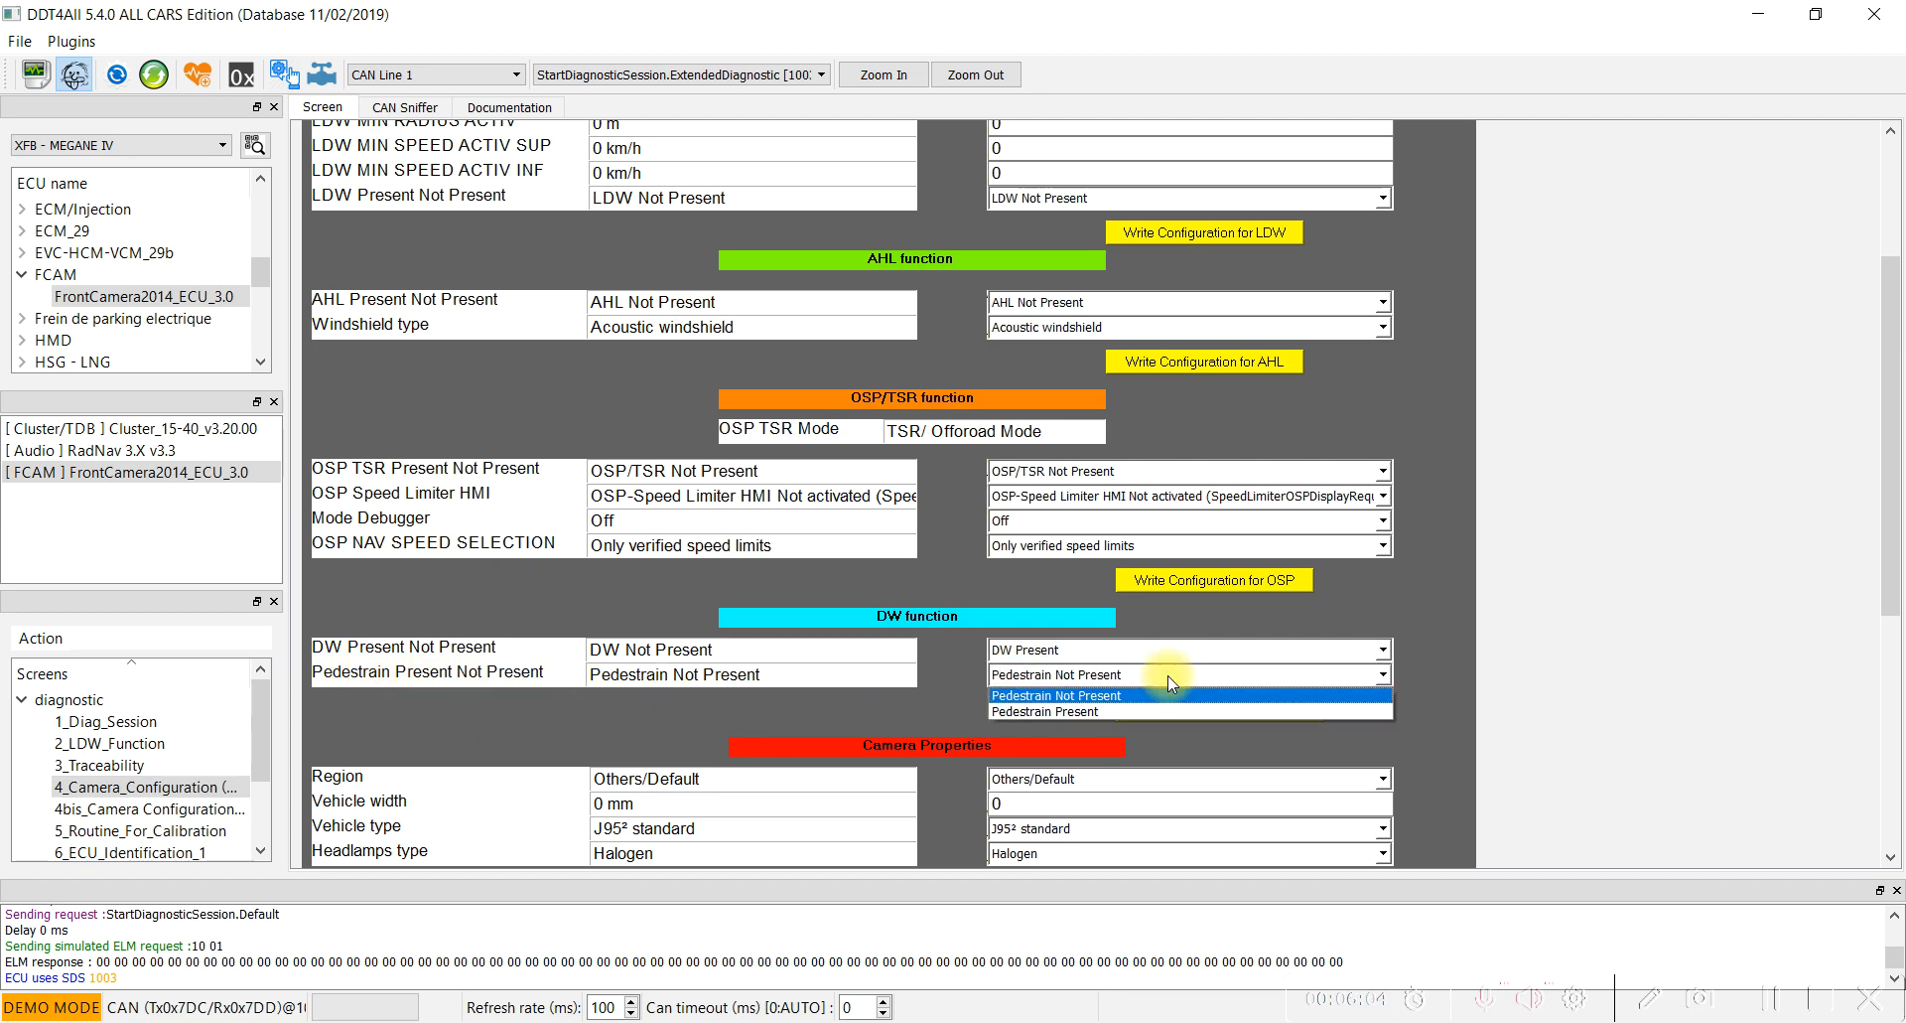
pyautogui.click(1051, 711)
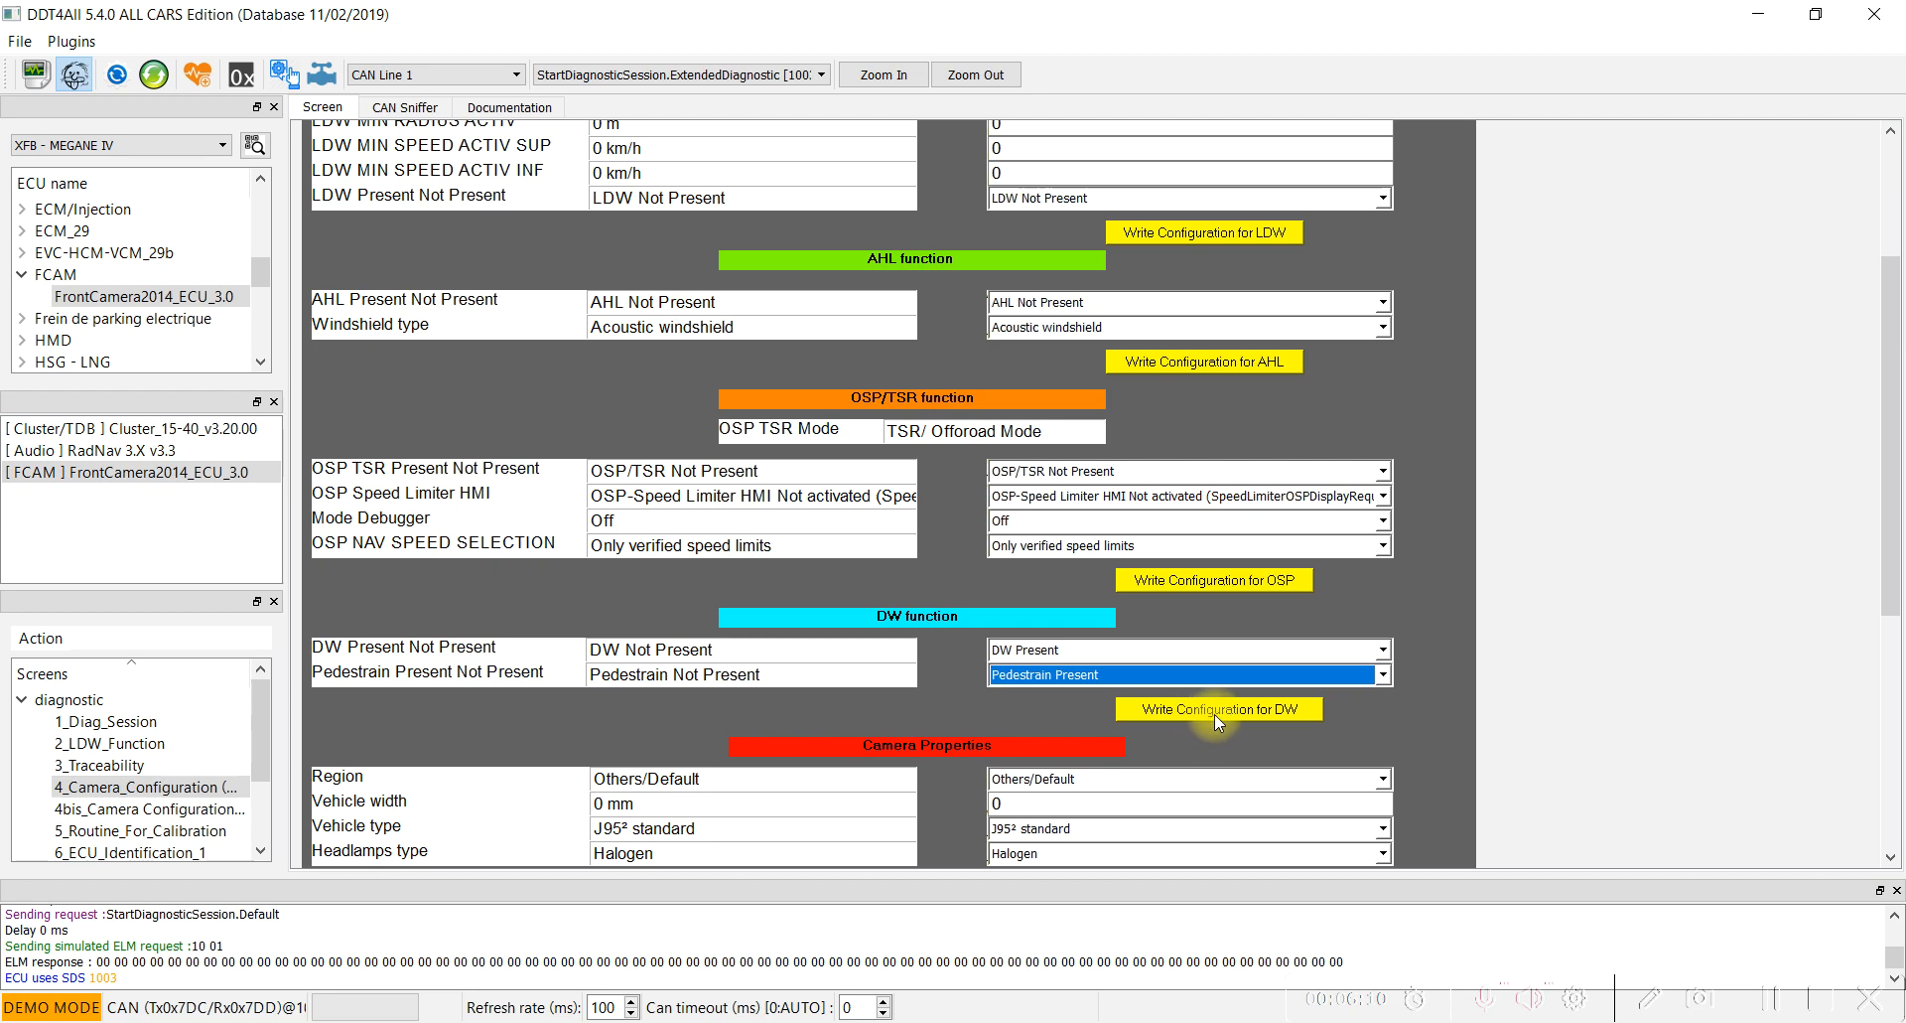
pyautogui.click(1268, 716)
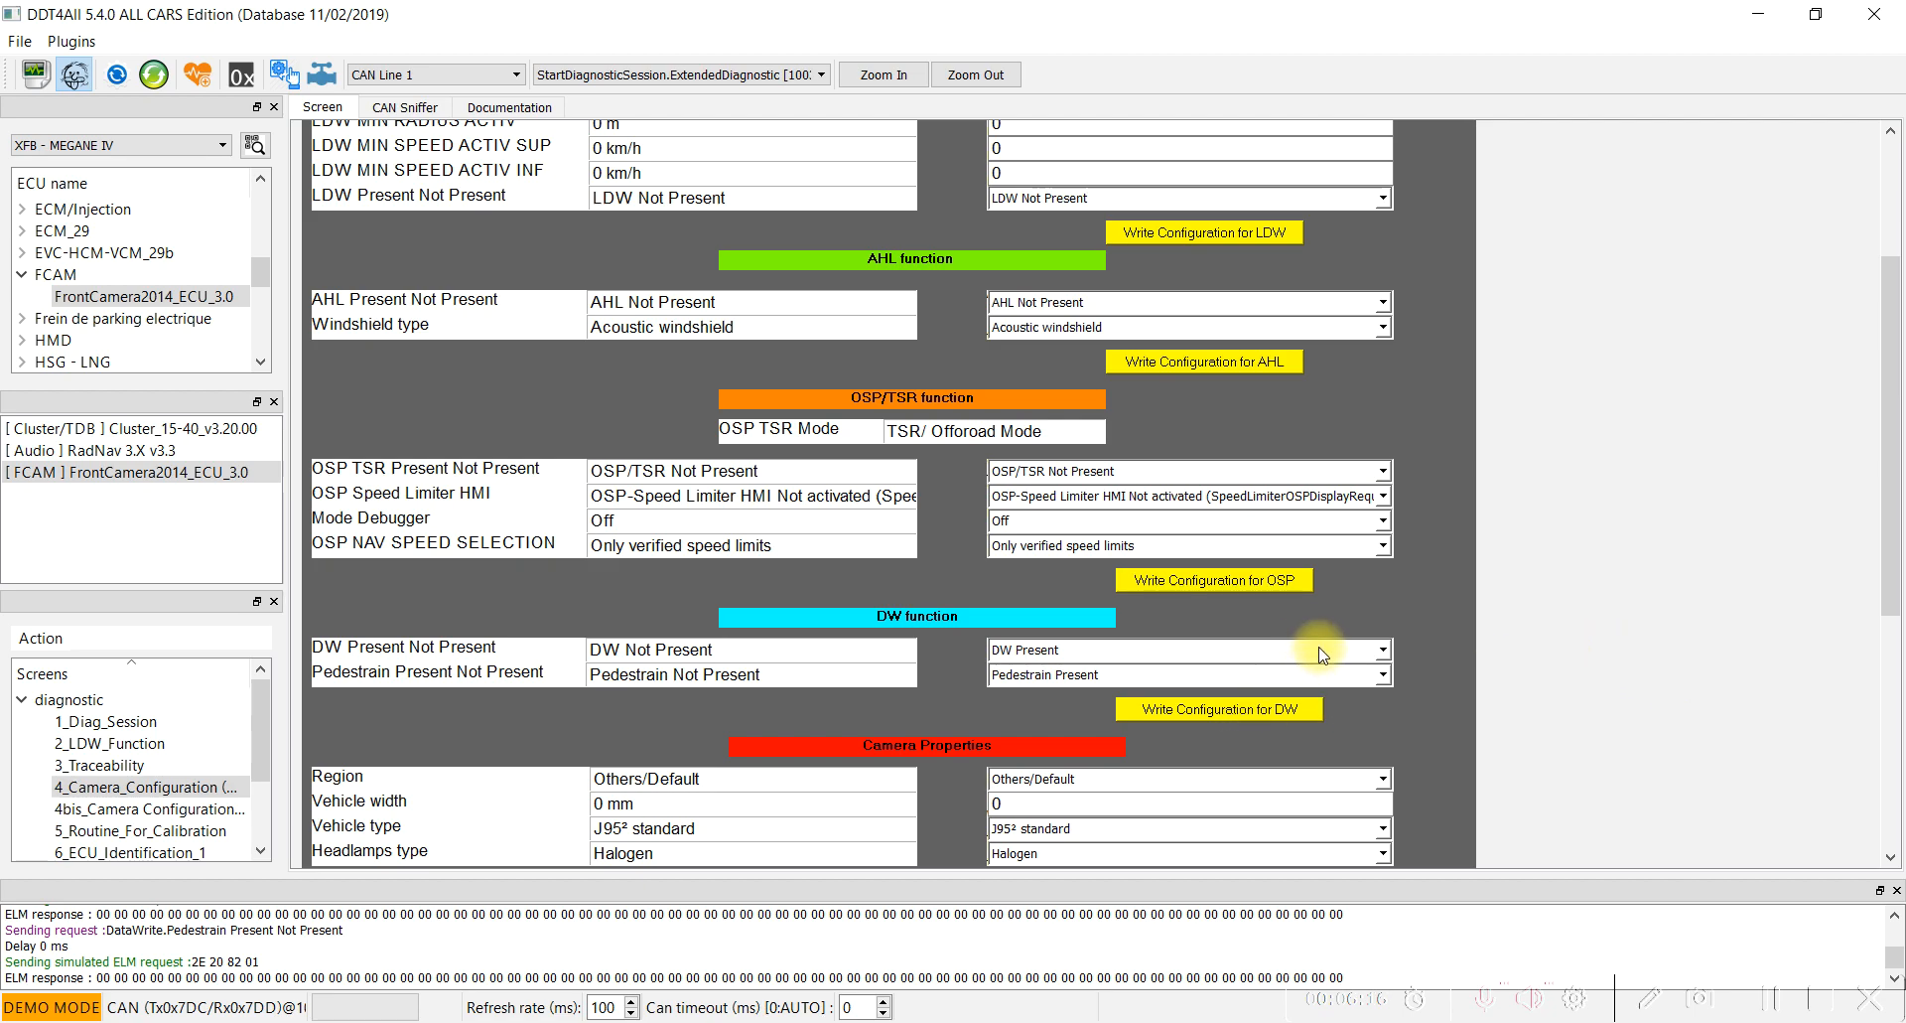
# Open the front camera's 9_ECU_Reset screen and perform a software reset with expert mode enabled.
pyautogui.scroll(-3, 1510, 659)
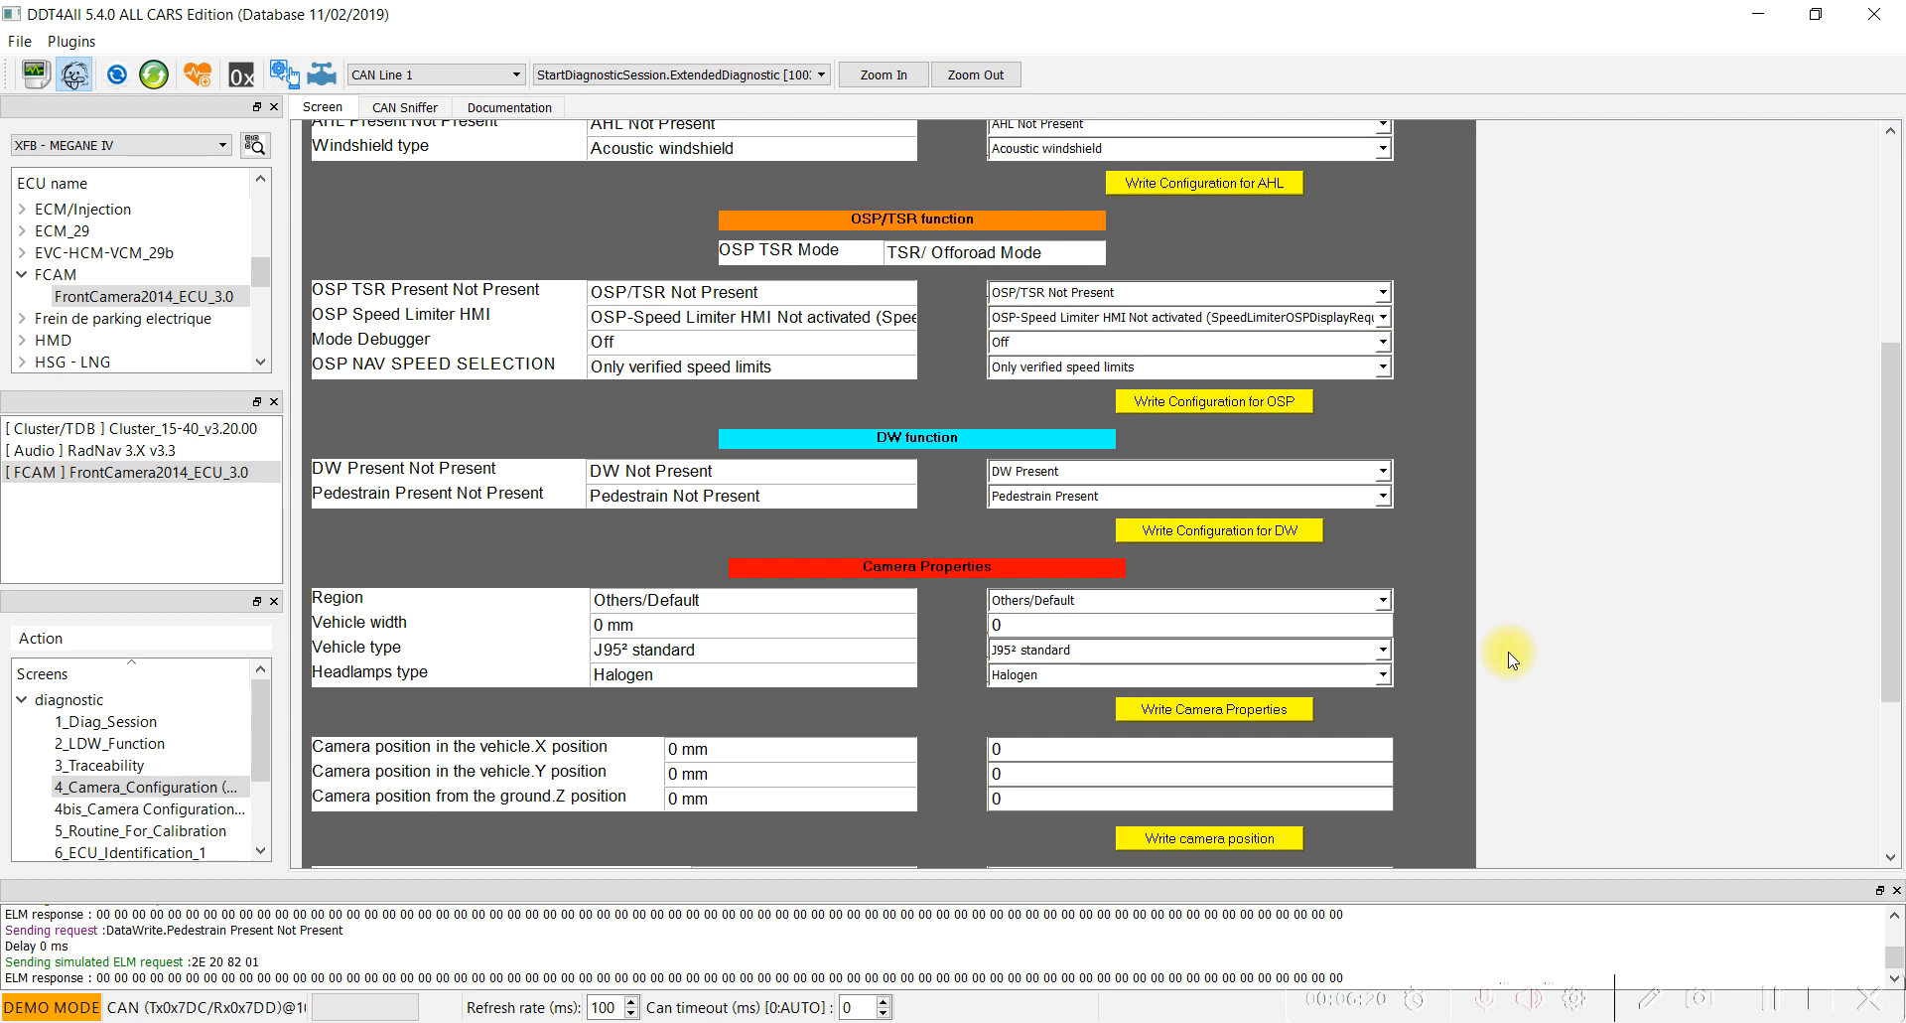
pyautogui.scroll(-5, 1509, 659)
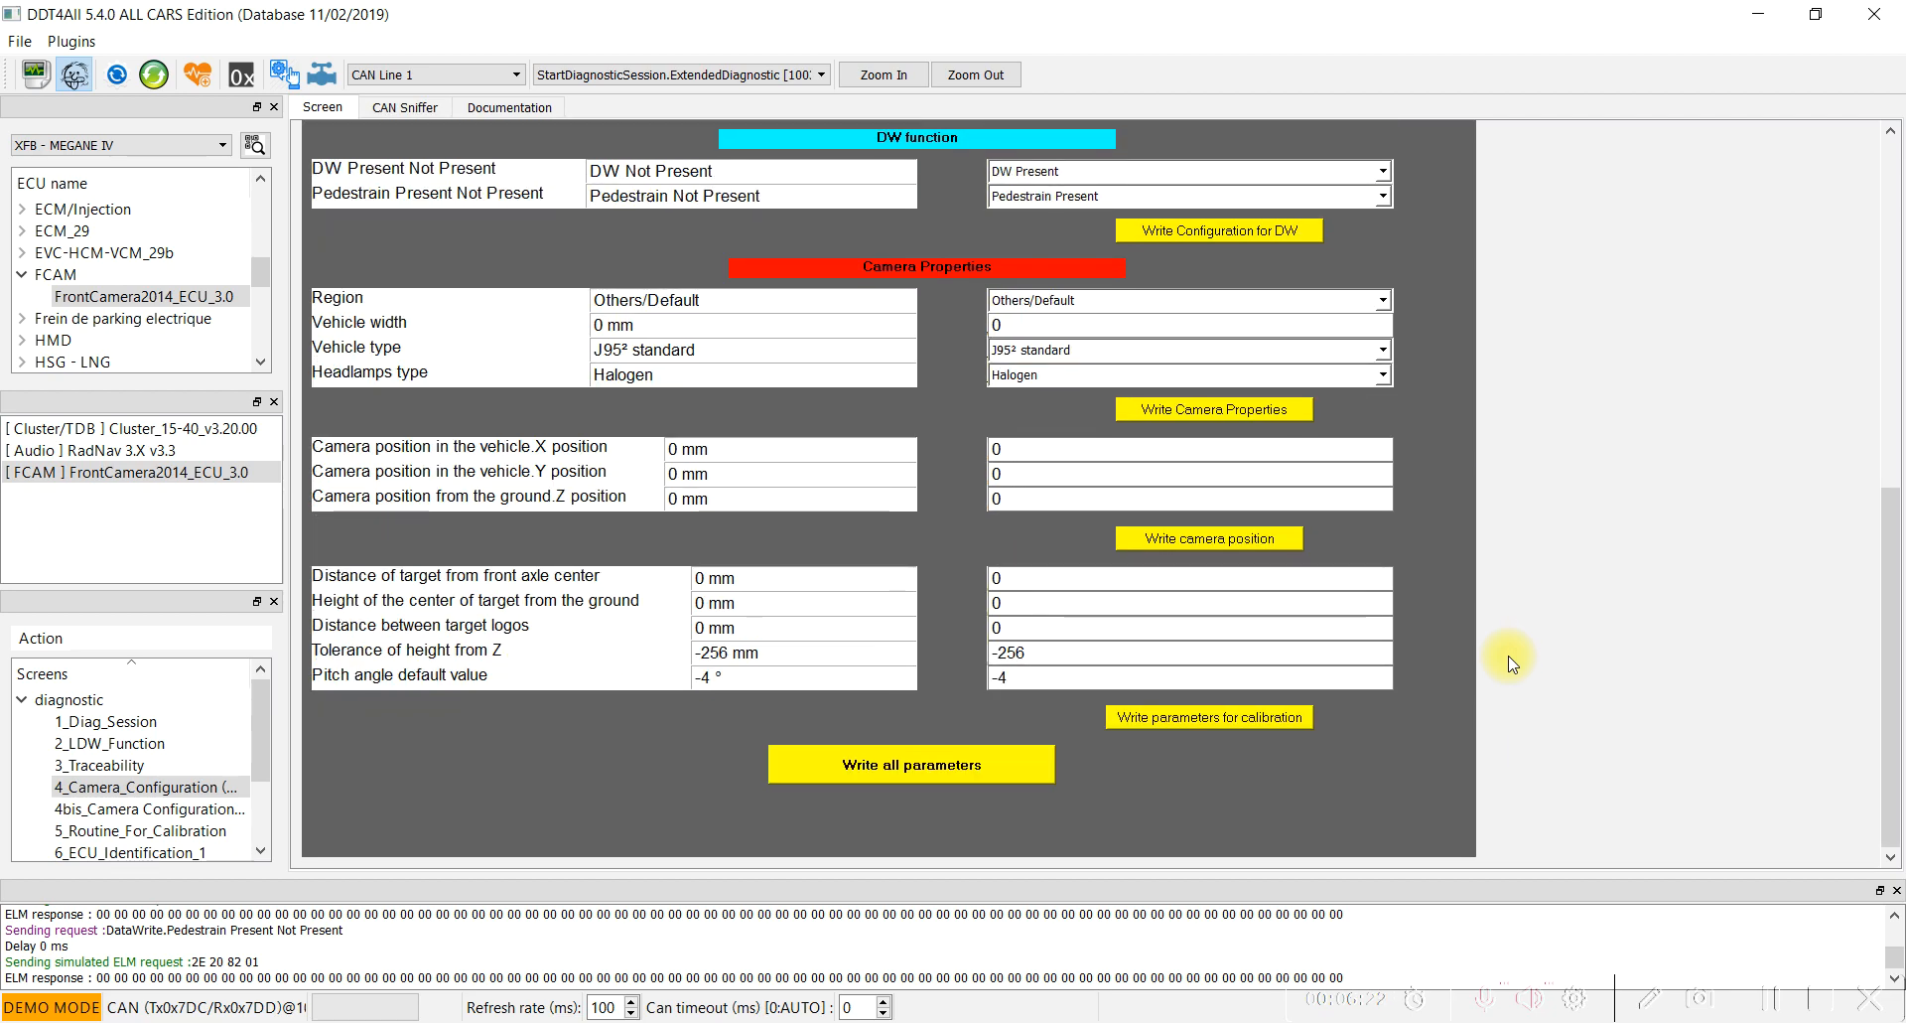
pyautogui.scroll(-2, 129, 794)
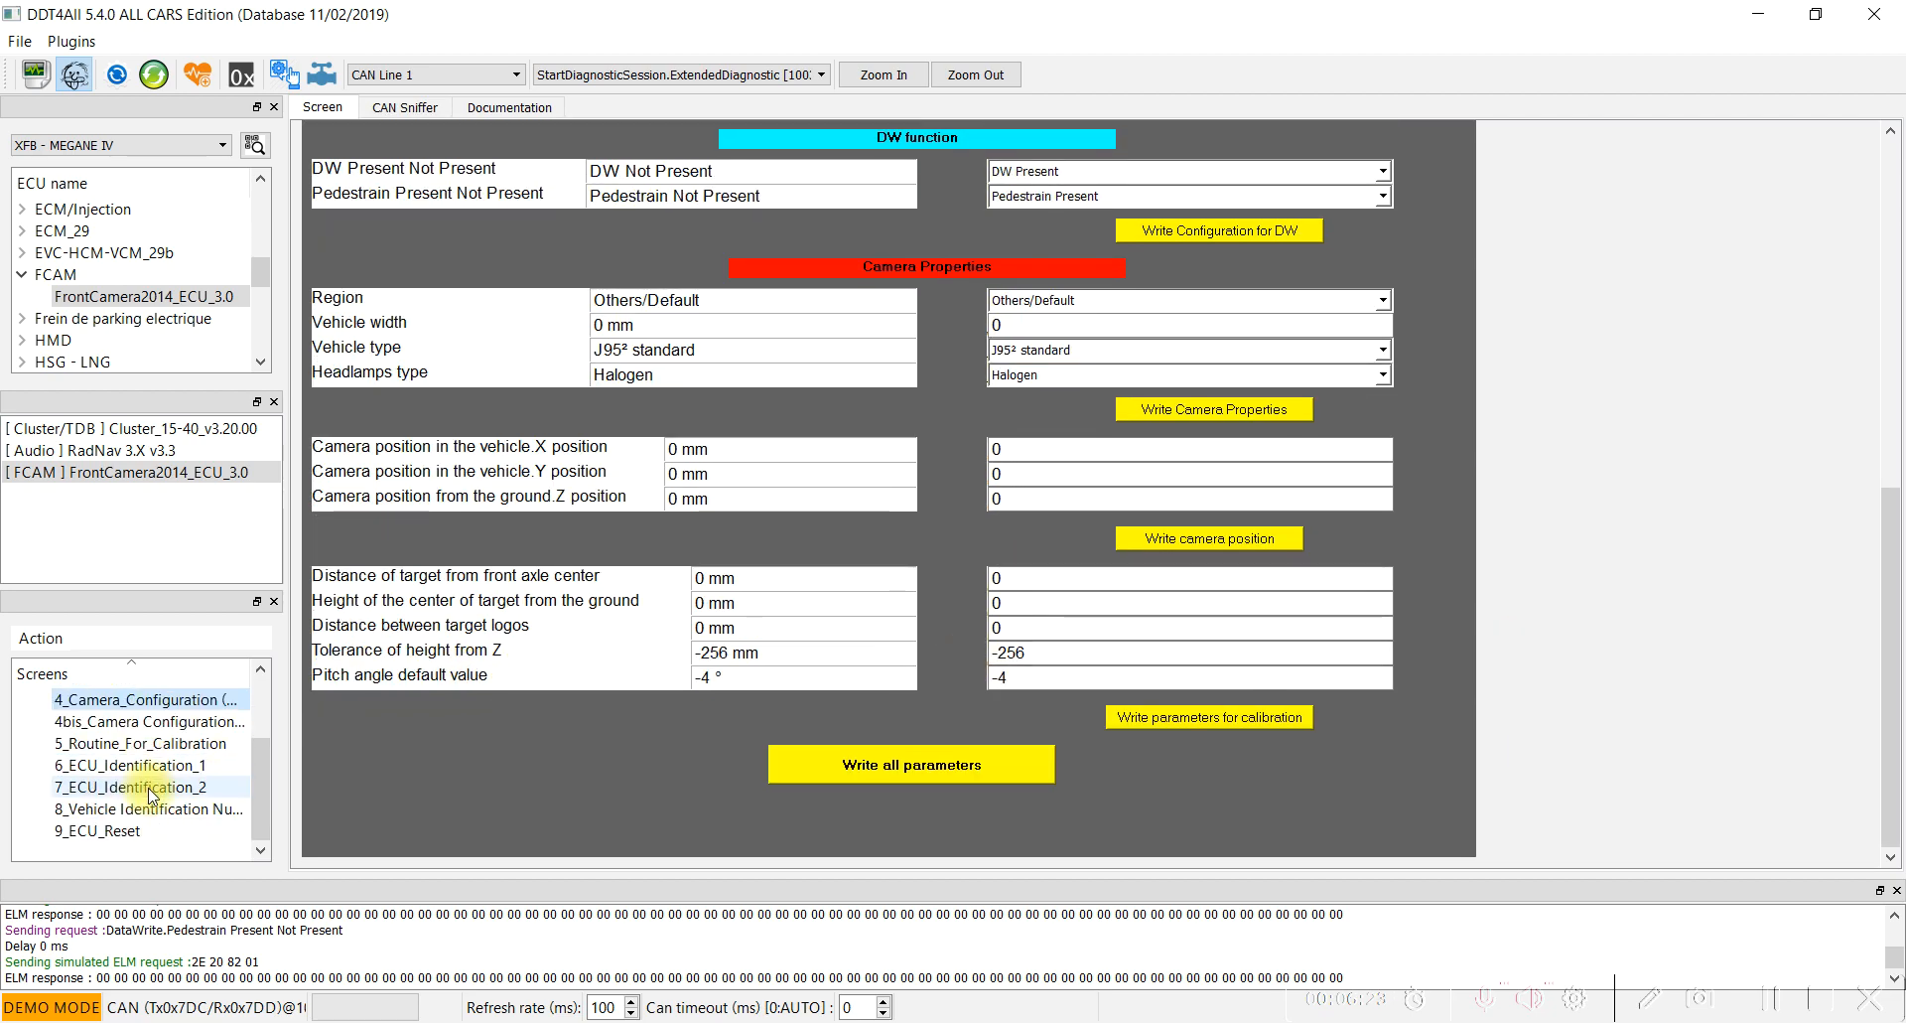
pyautogui.click(105, 832)
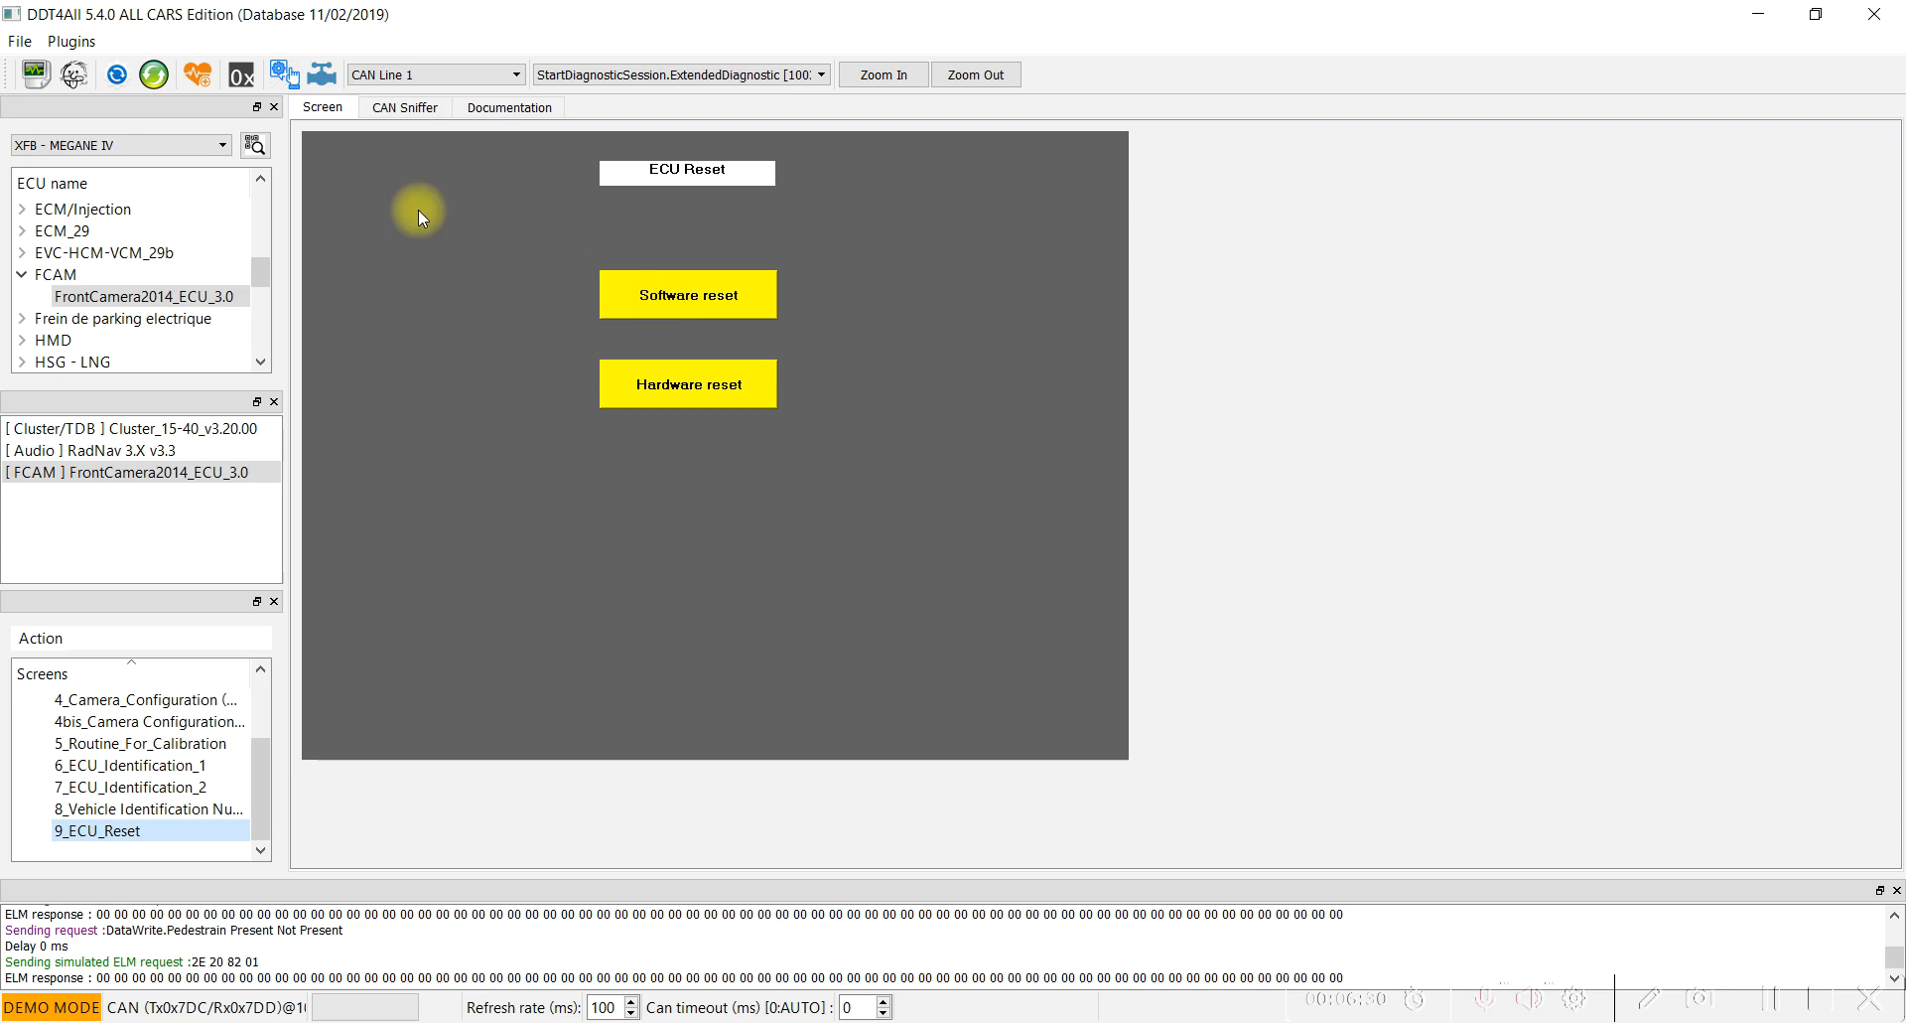
pyautogui.click(75, 74)
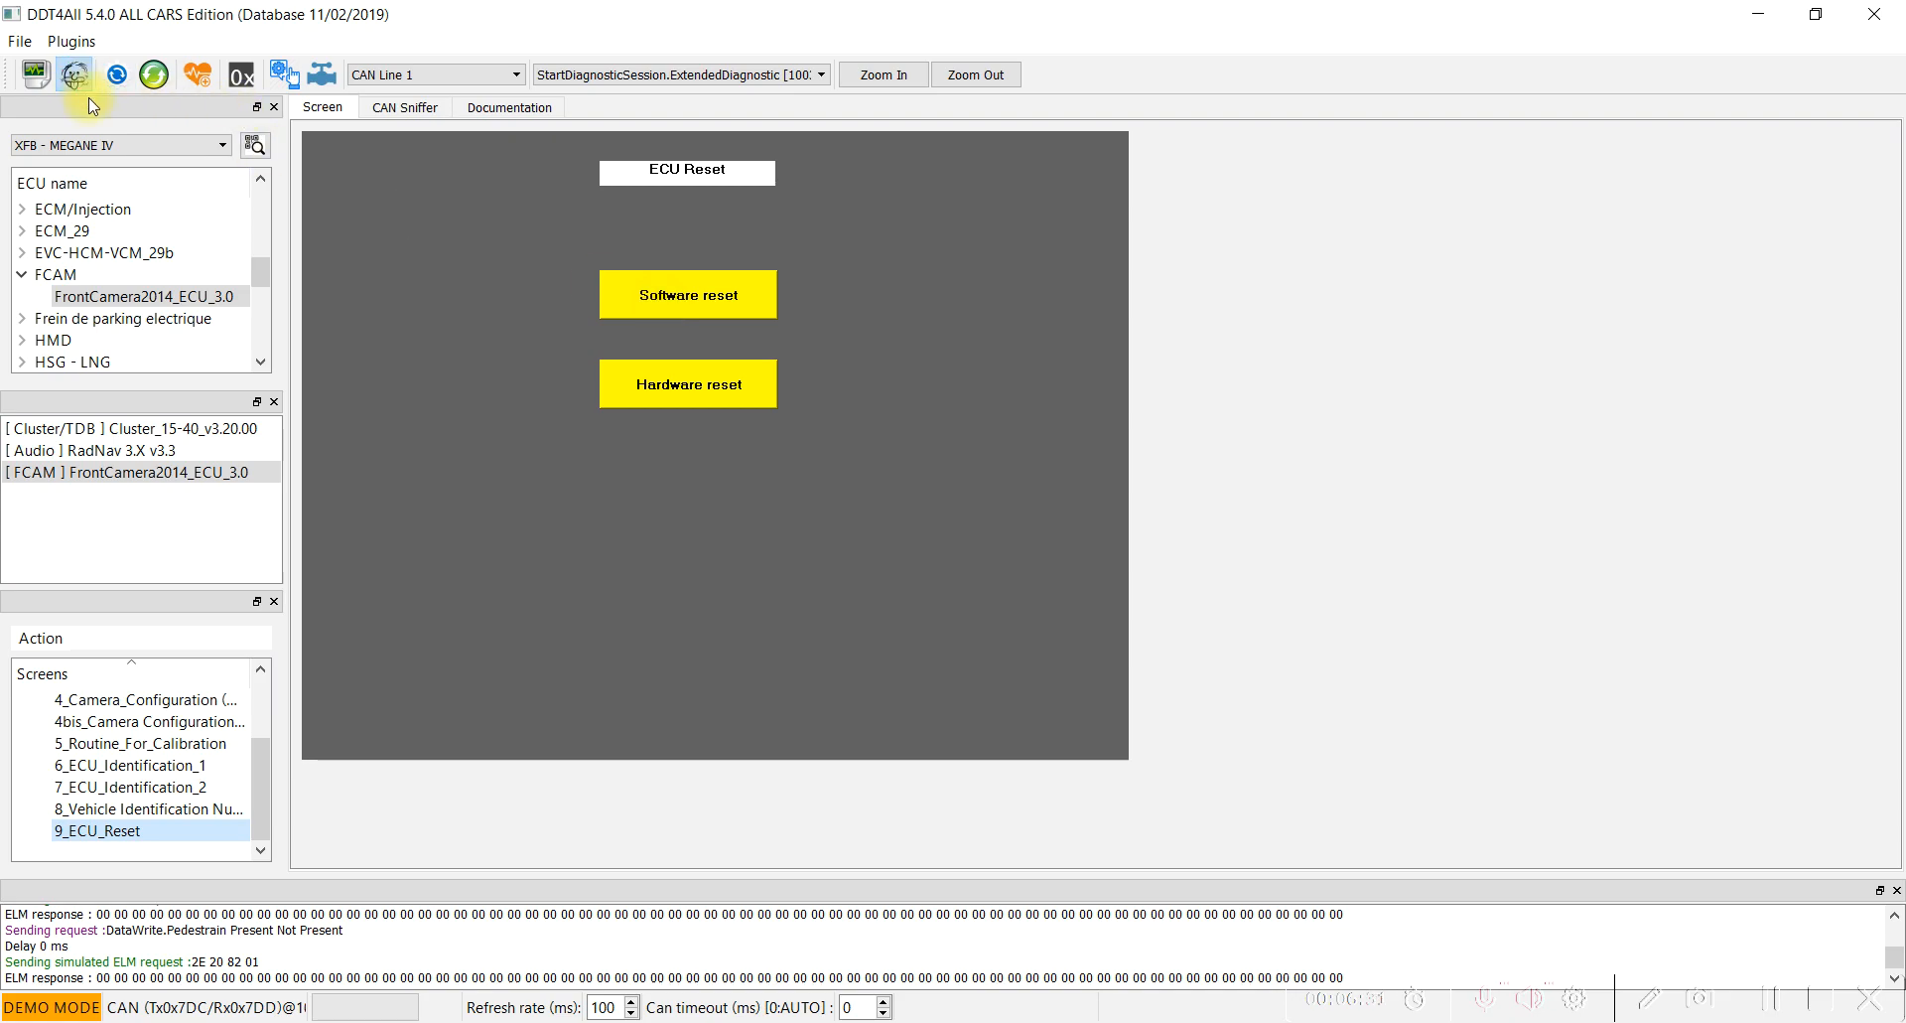
pyautogui.click(718, 303)
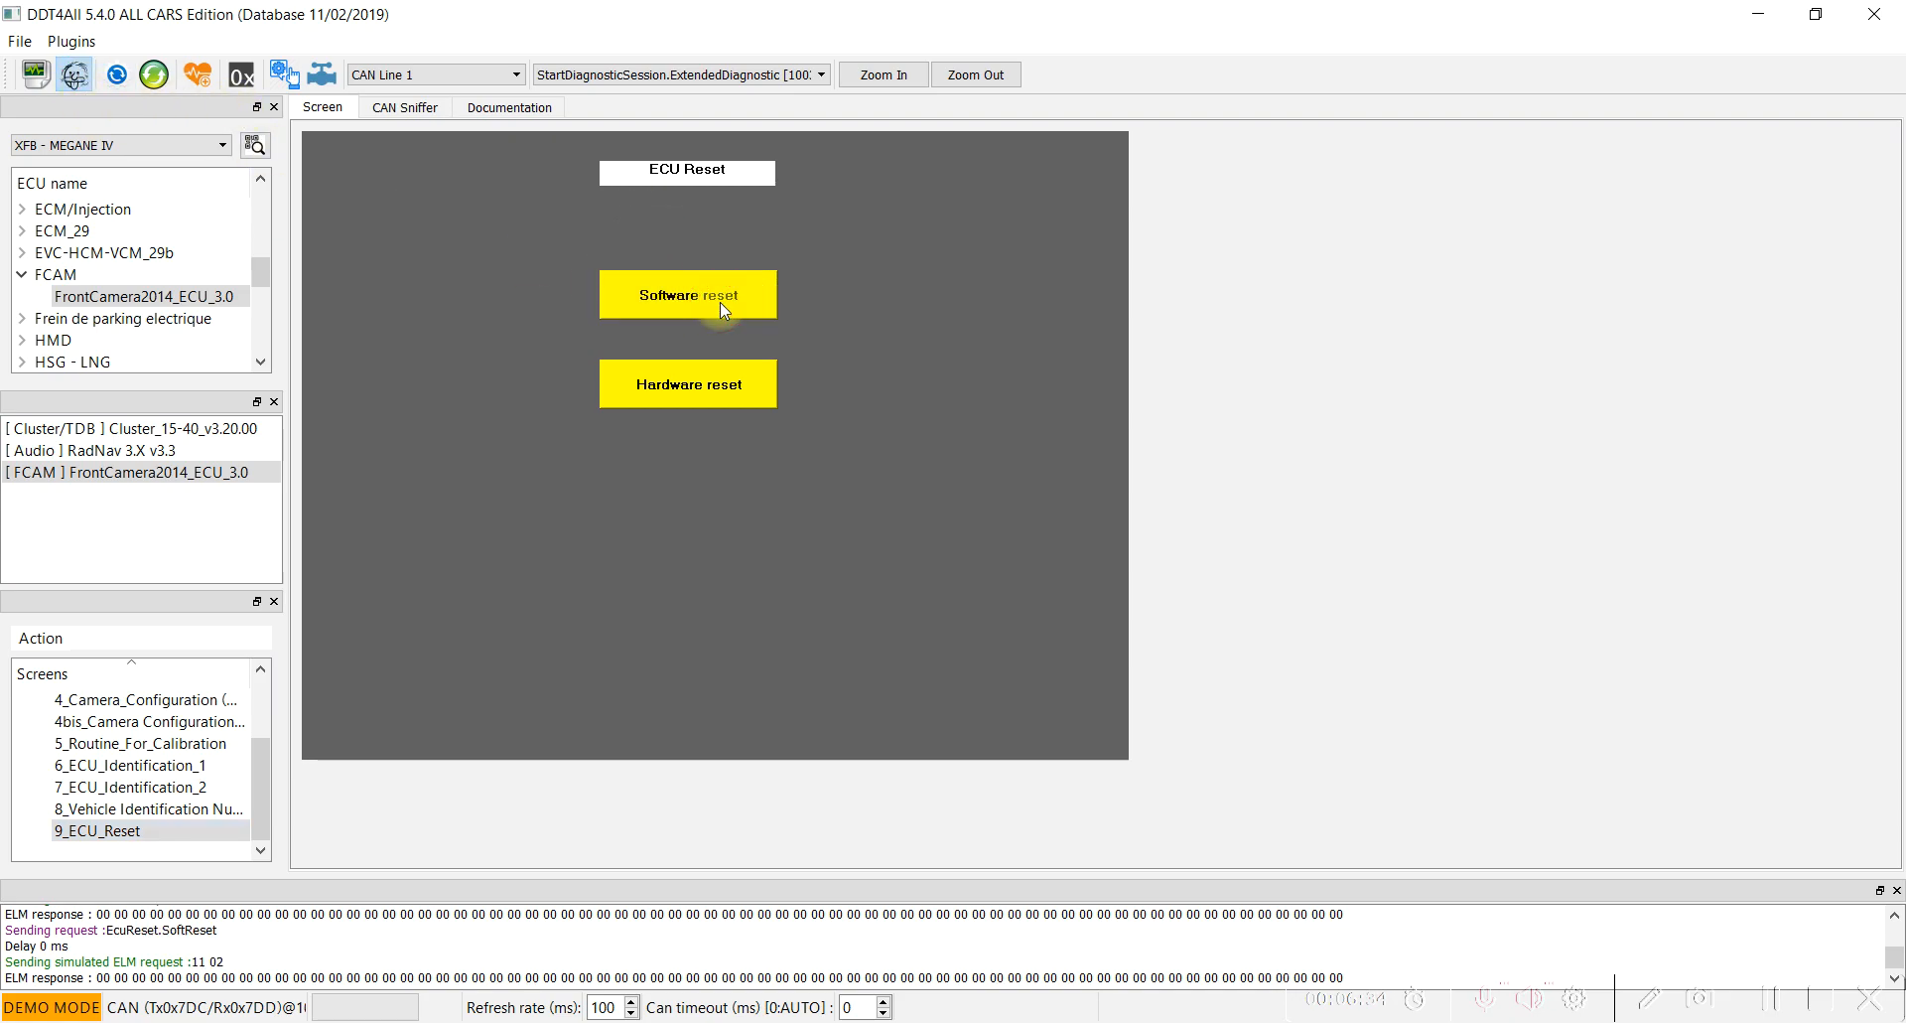